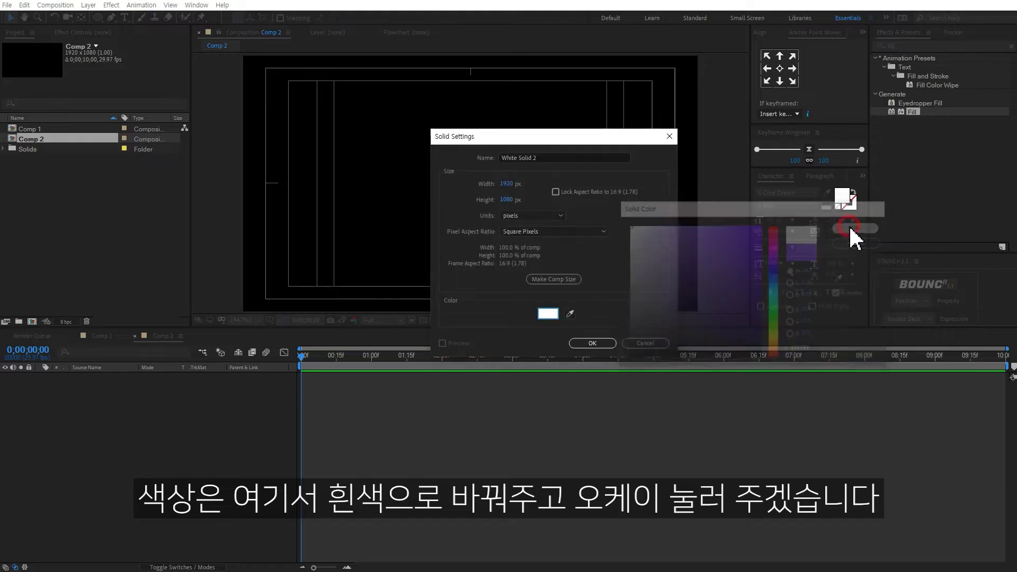
Create the 1920 × 1080 px white solid and add a new text layer above it.
{"action": "left_click", "coordinate": [595, 343]}
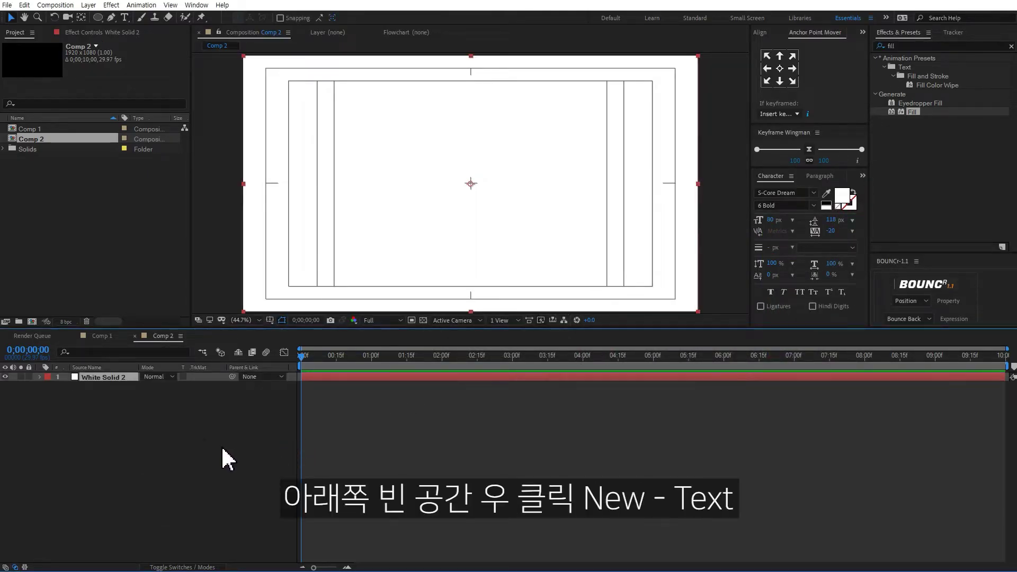
{"action": "right_click", "coordinate": [193, 420]}
{"action": "mouse_move", "coordinate": [227, 429]}
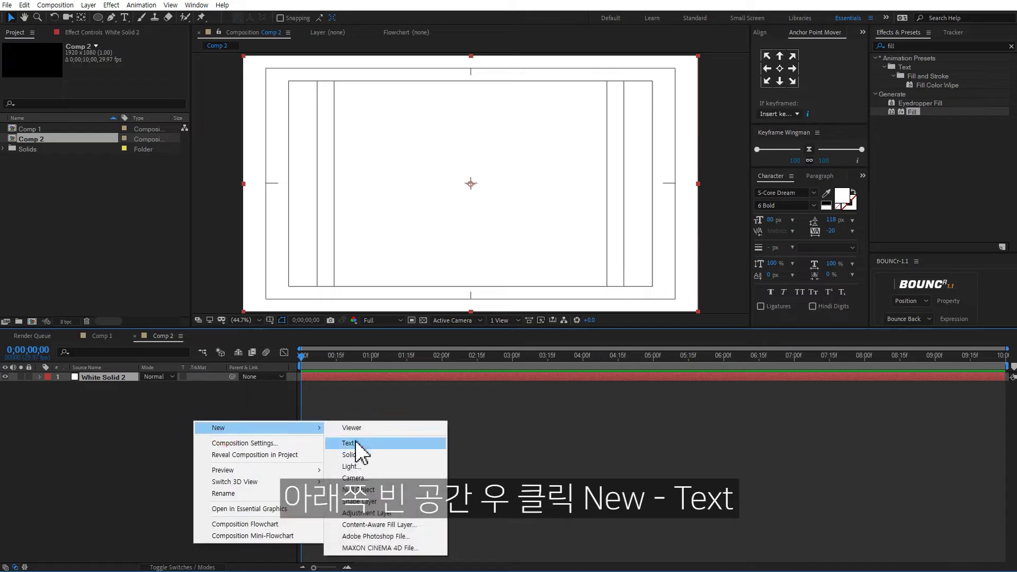
{"action": "left_click", "coordinate": [357, 445]}
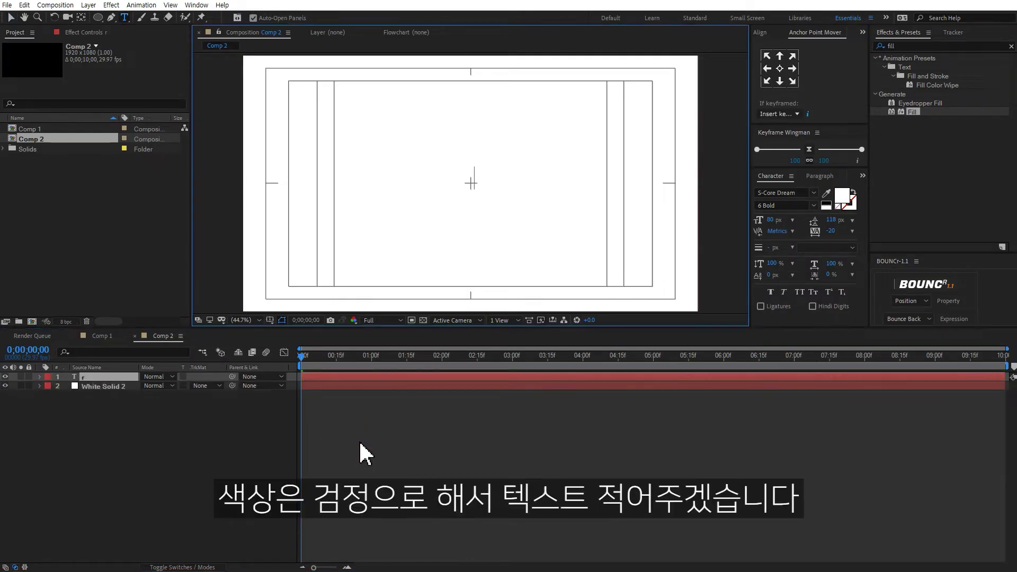
Set the text colour to black and enter "강조자막 만들기 어떻게?" in the new text layer.
{"action": "left_click", "coordinate": [826, 203]}
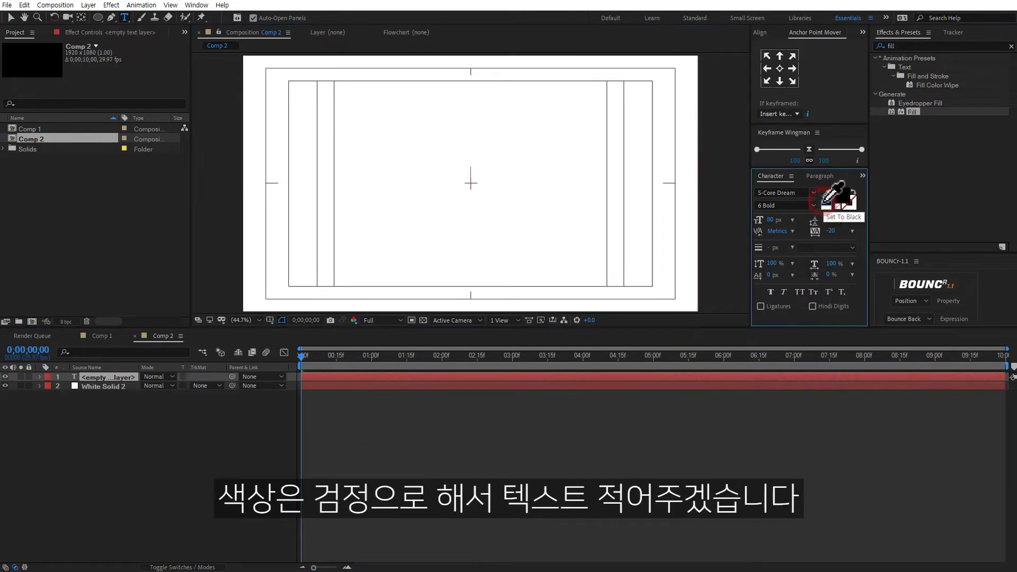
{"action": "type", "text": "r"}
{"action": "key", "text": "BackSpace"}
{"action": "type", "text": "강조자막 만들기 어떻게?"}
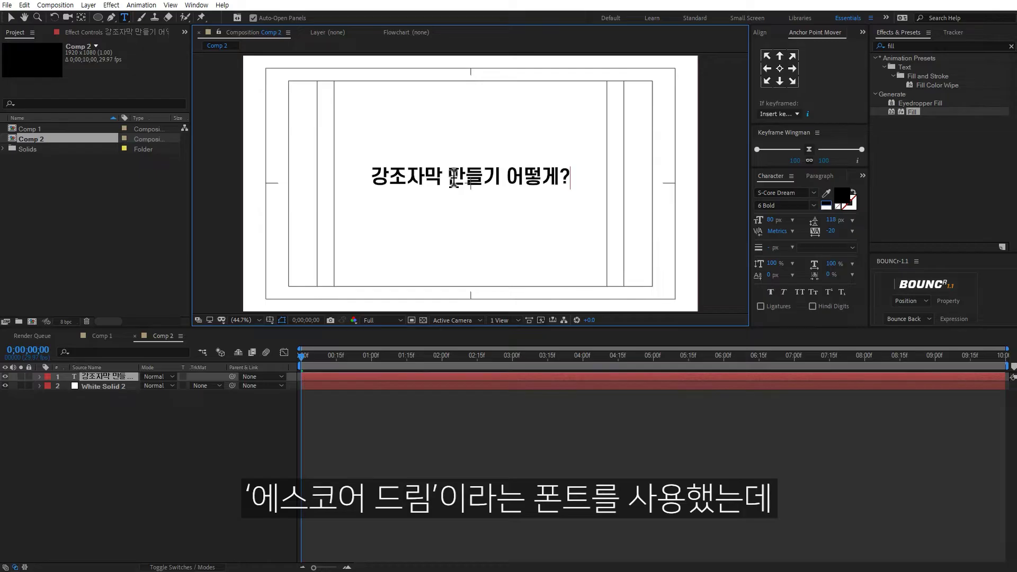
Tighten the word spacing of the "강조자막 만들기 어떻게?" line by kerning the gap before "어떻게?".
{"action": "left_click", "coordinate": [509, 173]}
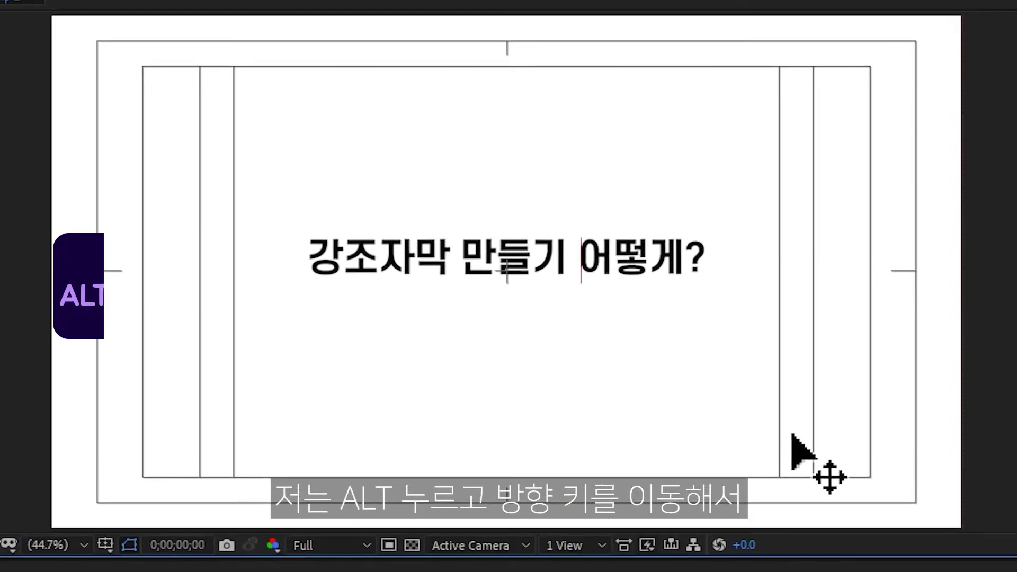
{"action": "key", "text": "alt+Left"}
{"action": "key", "text": "alt+Left"}
{"action": "key", "text": "alt+Left"}
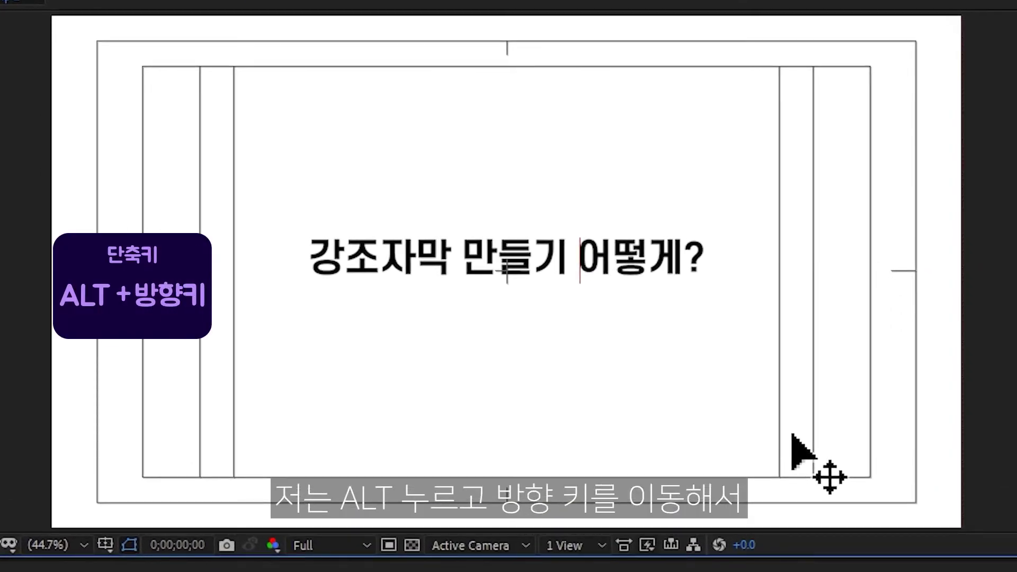
{"action": "key", "text": "Left"}
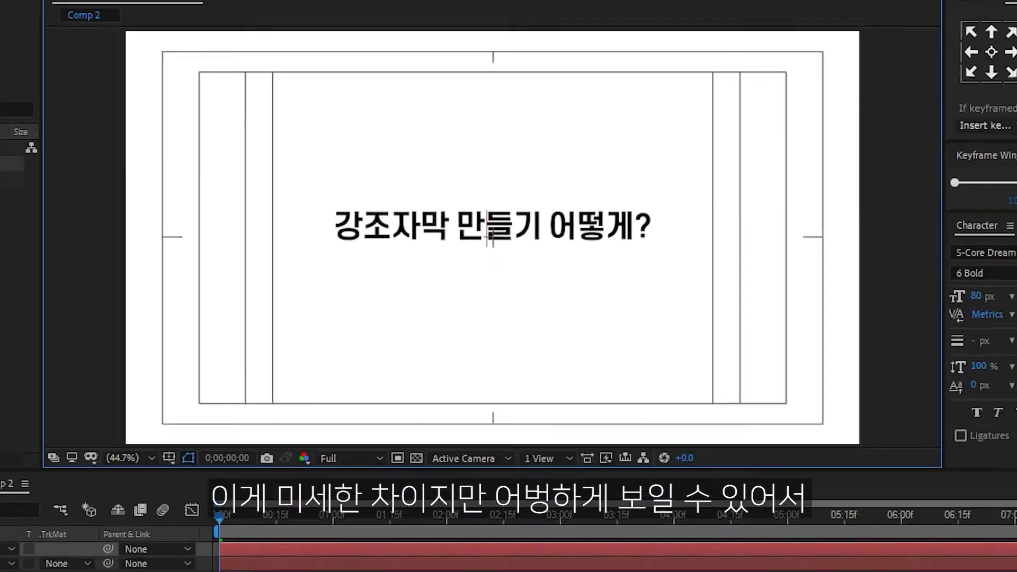
{"action": "left_click", "coordinate": [241, 447]}
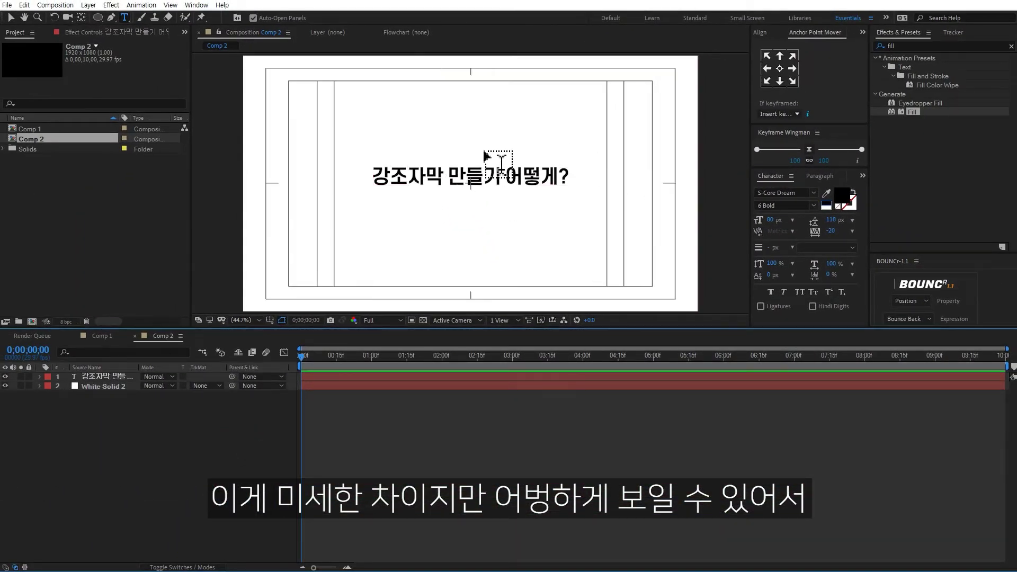
Move the text line slightly upward so it sits just above the centre of the composition.
{"action": "left_click", "coordinate": [10, 17]}
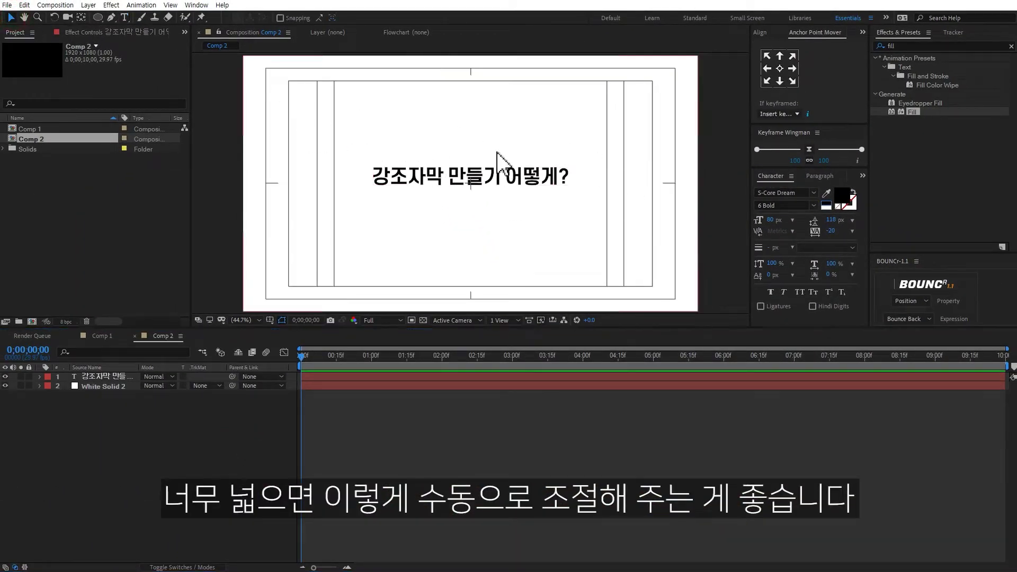
{"action": "left_click", "coordinate": [503, 178]}
{"action": "left_click_drag", "start_coordinate": [503, 177], "coordinate": [504, 172]}
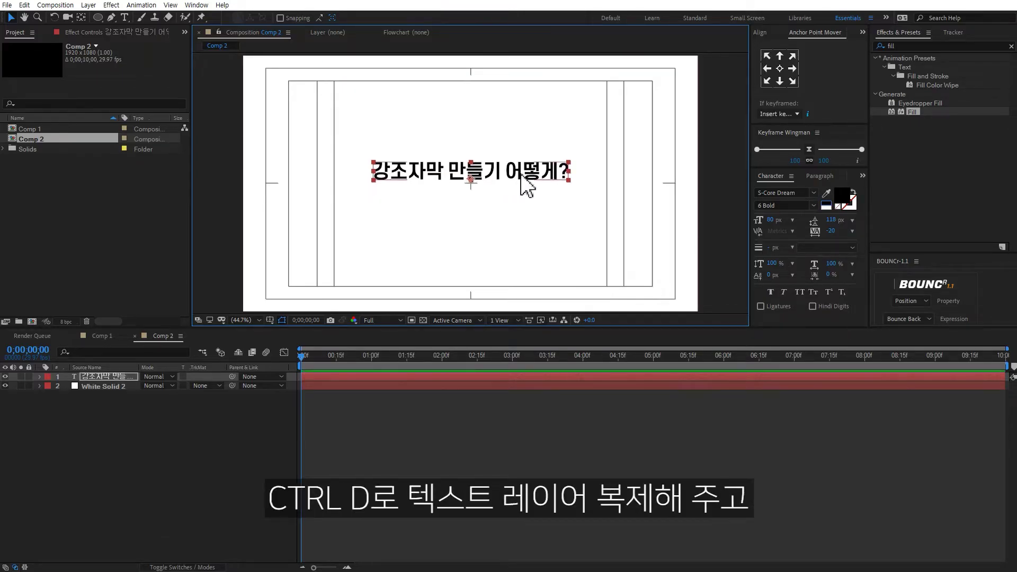
Duplicate the text line directly below the original and replace the copy's text with "이렇게 매트를 써보자!".
{"action": "key", "text": "ctrl+d"}
{"action": "left_click_drag", "start_coordinate": [520, 177], "coordinate": [519, 202]}
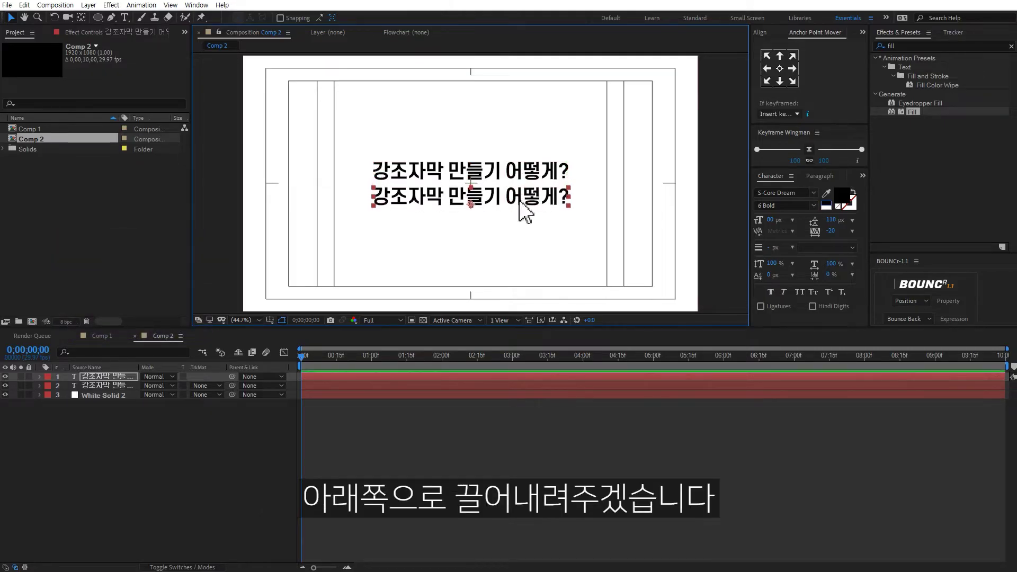
{"action": "double_click", "coordinate": [519, 200]}
{"action": "type", "text": "이렇게 매트를 써보자!"}
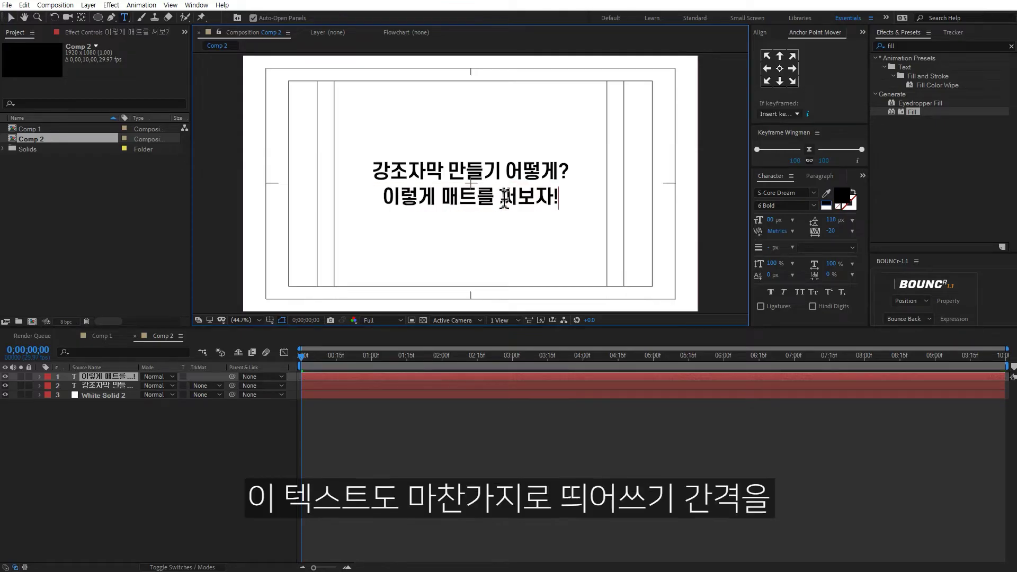
Tighten the gaps before "써보자!" and "매트를" in the second text line by manual kerning.
{"action": "key", "text": "alt+Left"}
{"action": "key", "text": "alt+Left"}
{"action": "key", "text": "alt+Left"}
{"action": "key", "text": "alt+Left"}
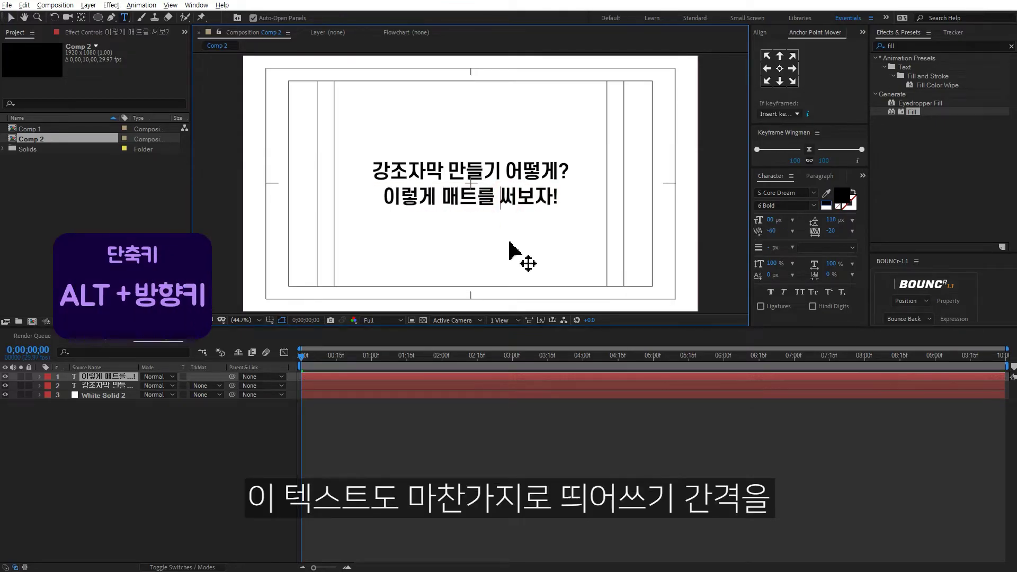
{"action": "key", "text": "Left"}
{"action": "key", "text": "Left"}
{"action": "key", "text": "Left"}
{"action": "key", "text": "alt+Left"}
{"action": "key", "text": "alt+Left"}
{"action": "key", "text": "alt+Left"}
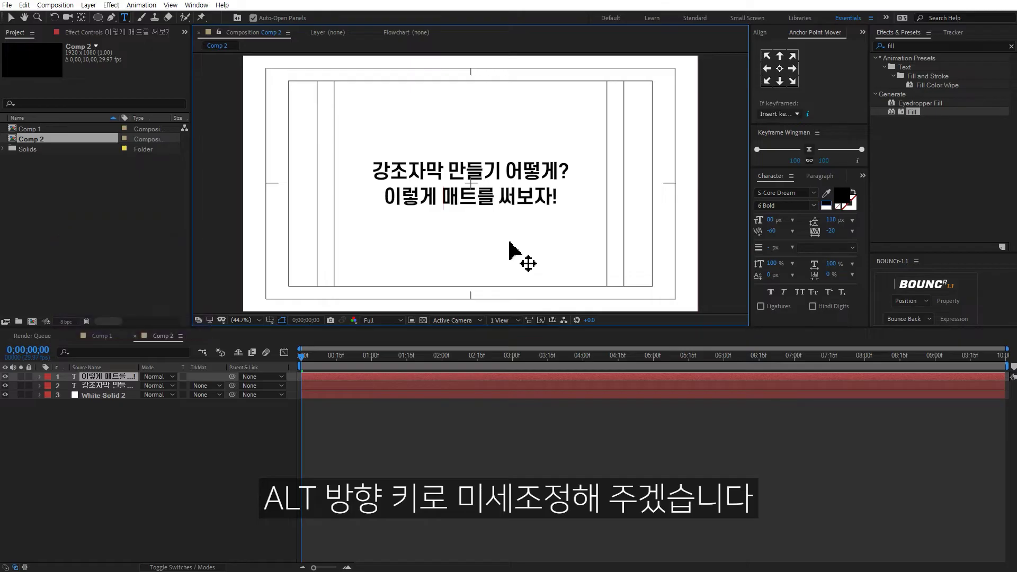
{"action": "left_click", "coordinate": [258, 430]}
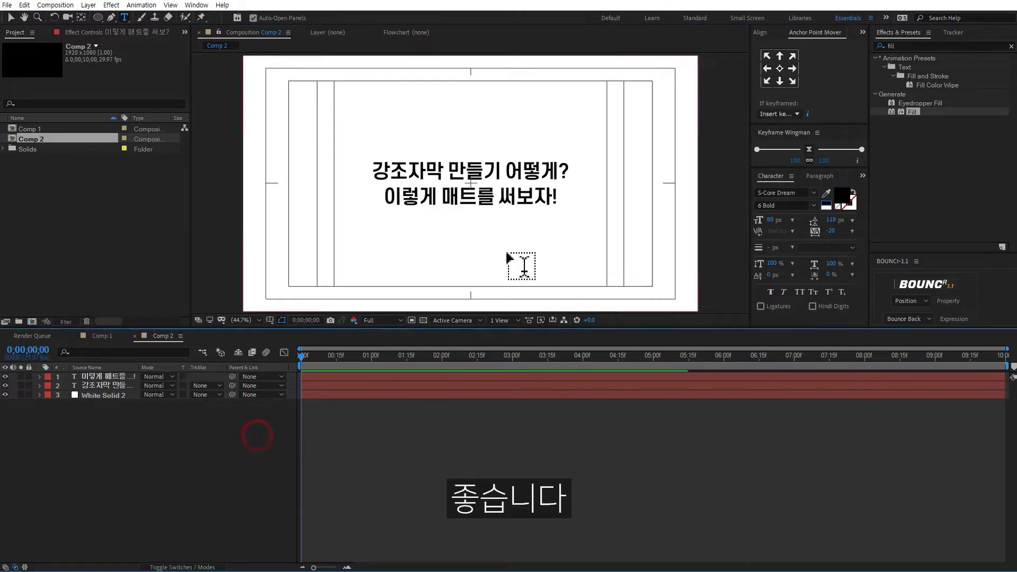
Hide the title/action safe guides and recolour the upper text line to purple 7642DF.
{"action": "key", "text": "apostrophe"}
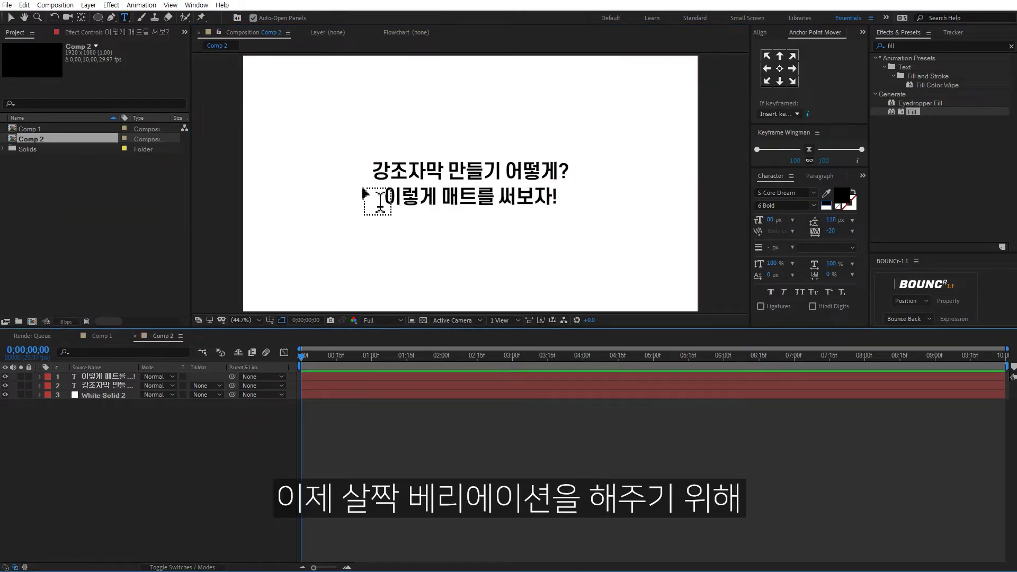
{"action": "left_click", "coordinate": [9, 18]}
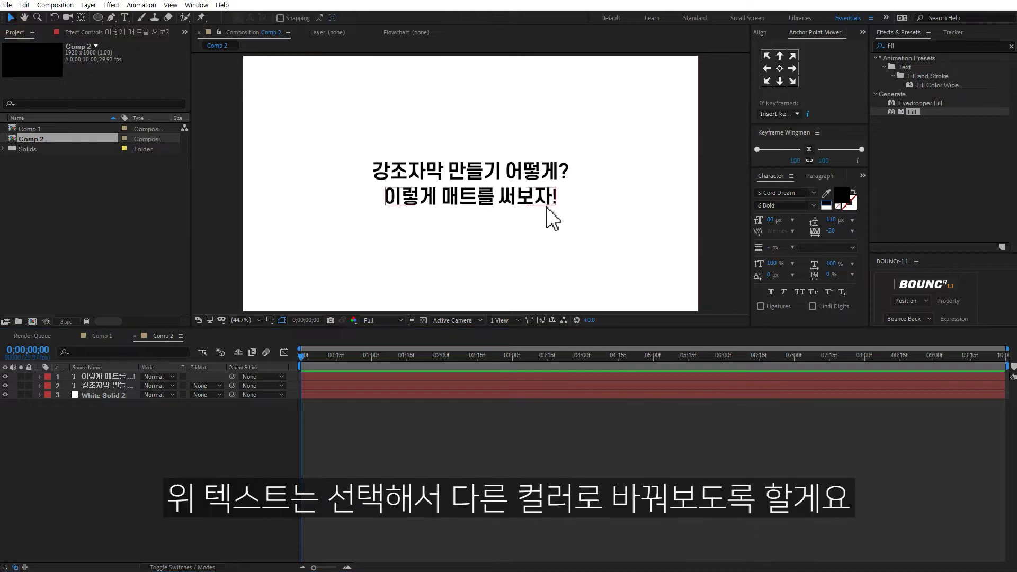
{"action": "left_click", "coordinate": [556, 174]}
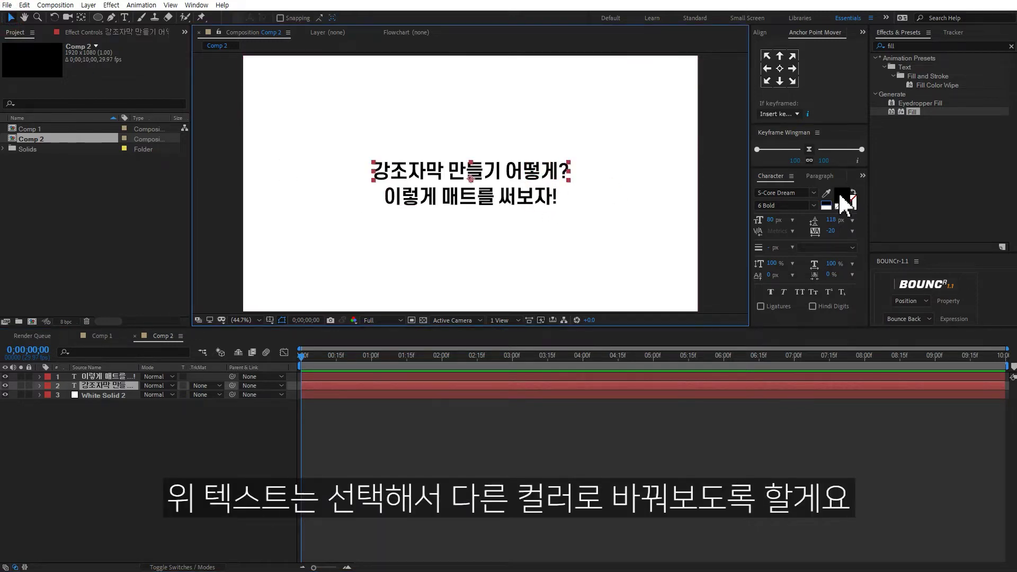
{"action": "left_click", "coordinate": [846, 202]}
{"action": "left_click", "coordinate": [775, 261]}
{"action": "left_click", "coordinate": [717, 227]}
{"action": "mouse_move", "coordinate": [717, 226]}
{"action": "left_mouse_down"}
{"action": "mouse_move", "coordinate": [733, 222]}
{"action": "mouse_move", "coordinate": [721, 241]}
{"action": "left_mouse_up"}
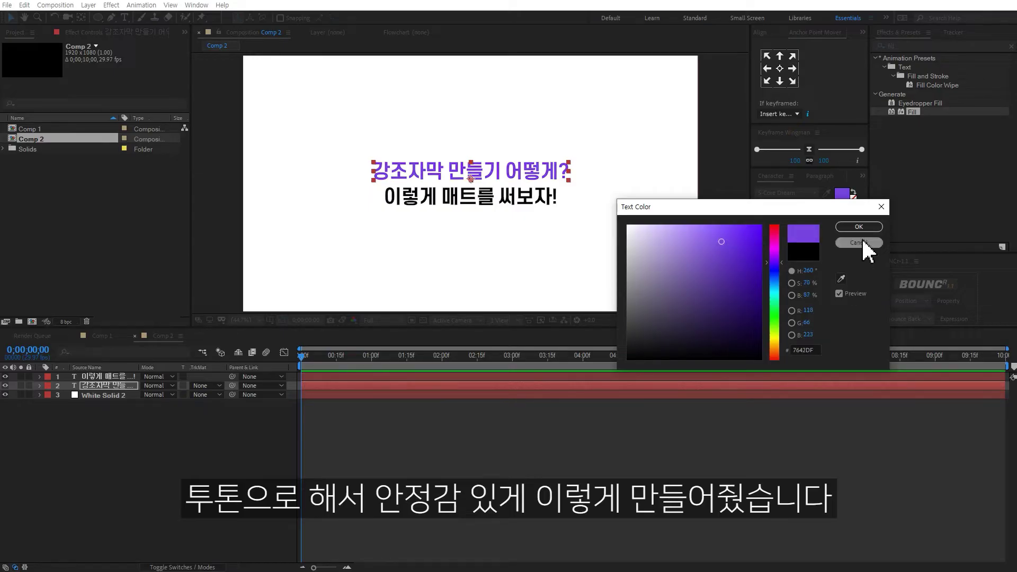
{"action": "left_click", "coordinate": [863, 242]}
{"action": "left_click", "coordinate": [220, 477]}
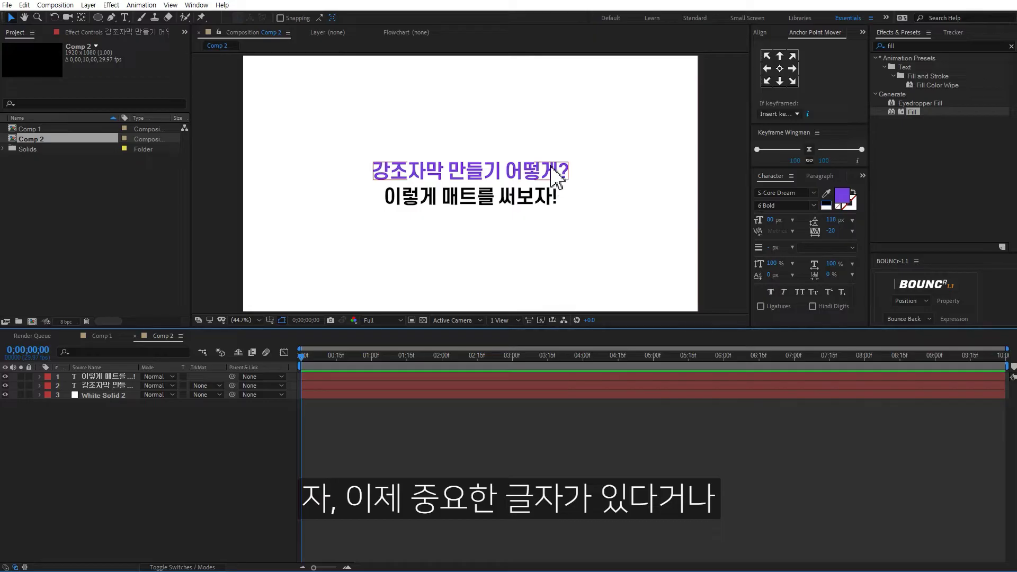
Draw a rectangle shape without stroke that covers the word "강조자막" in the upper line.
{"action": "key", "text": "period"}
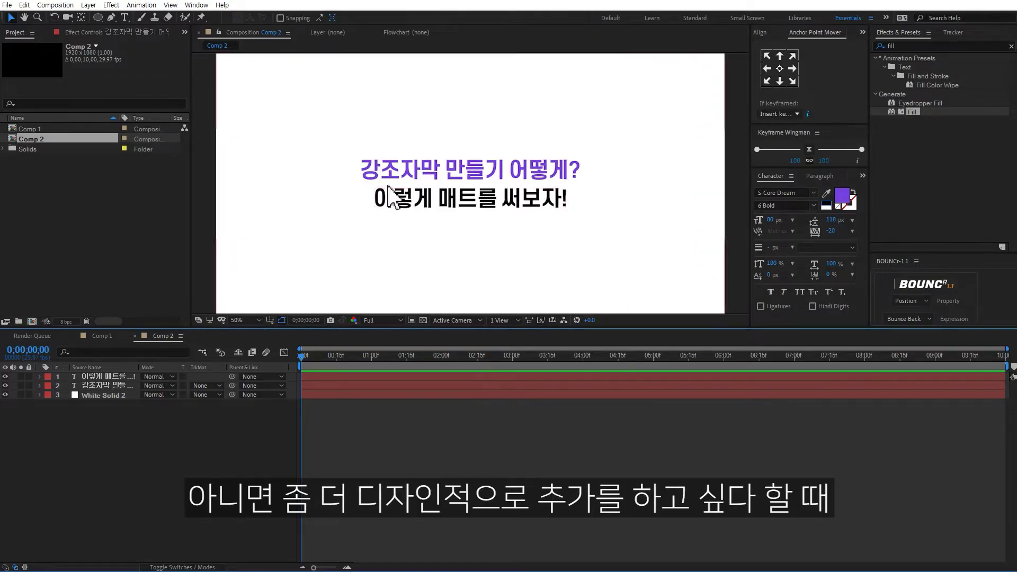
{"action": "scroll", "coordinate": [392, 198], "scroll_direction": "up", "scroll_amount": 2}
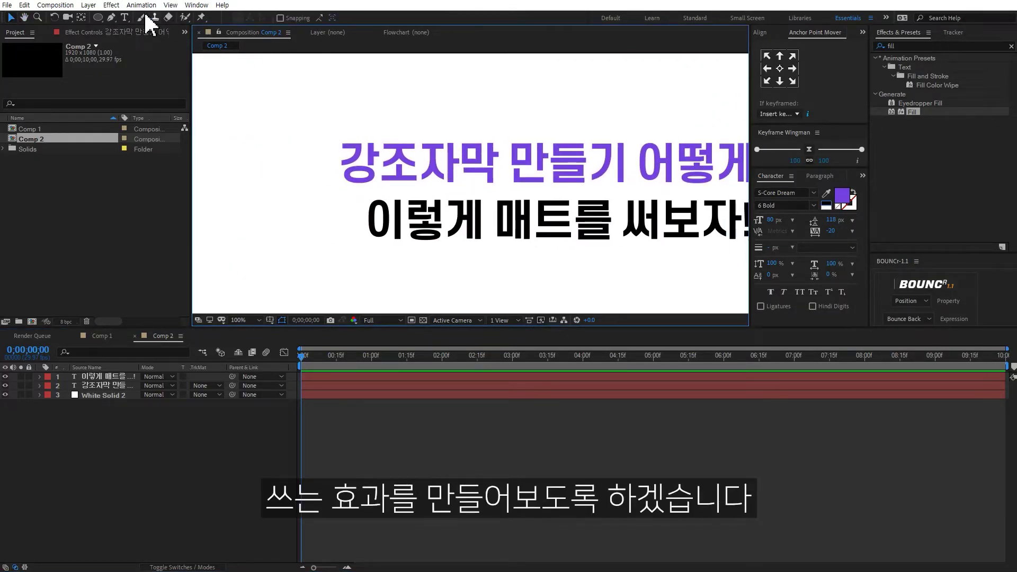
{"action": "left_click_drag", "start_coordinate": [98, 17], "coordinate": [144, 23]}
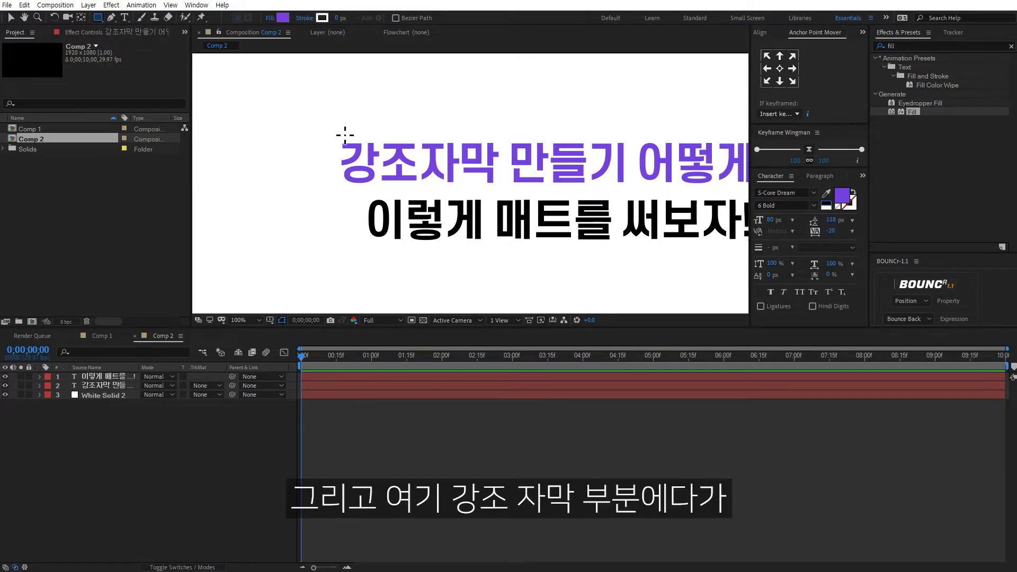
{"action": "left_click_drag", "start_coordinate": [334, 139], "coordinate": [503, 187]}
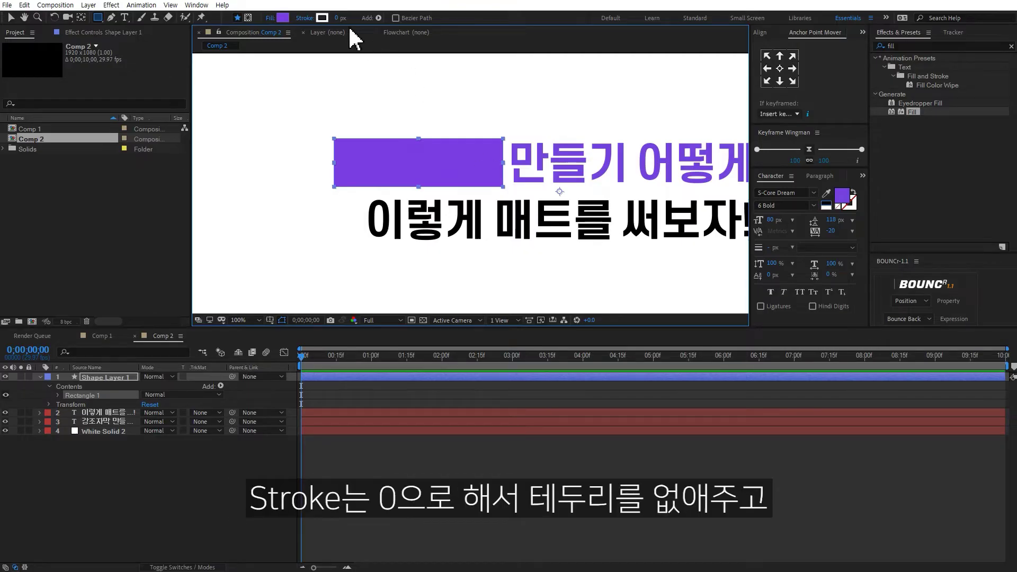
Match the rectangle's fill to the purple text by sampling it, and move the shape layer below the "이렇게 매트를 써보자!" layer.
{"action": "left_click", "coordinate": [282, 17]}
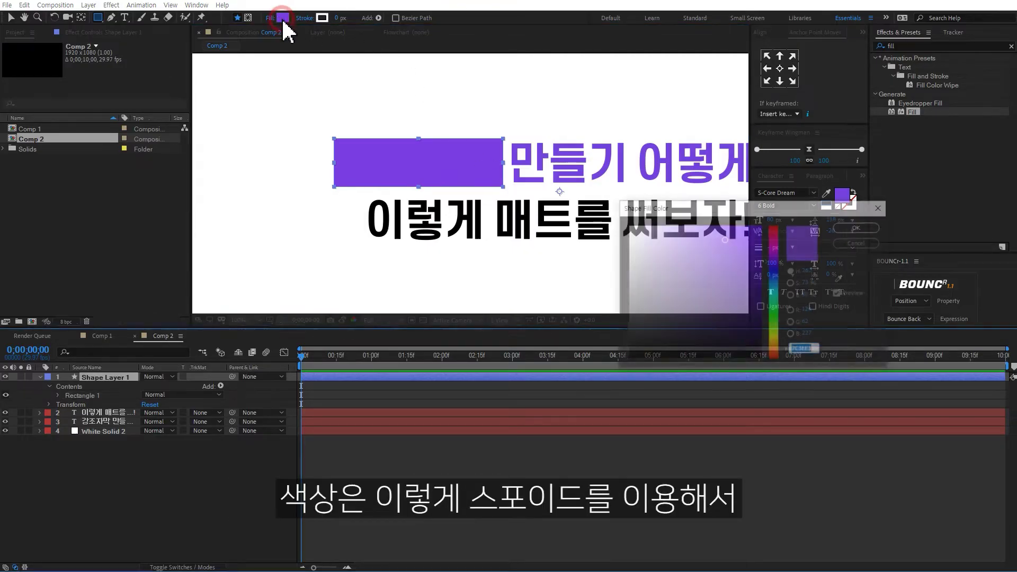
{"action": "left_click", "coordinate": [842, 279]}
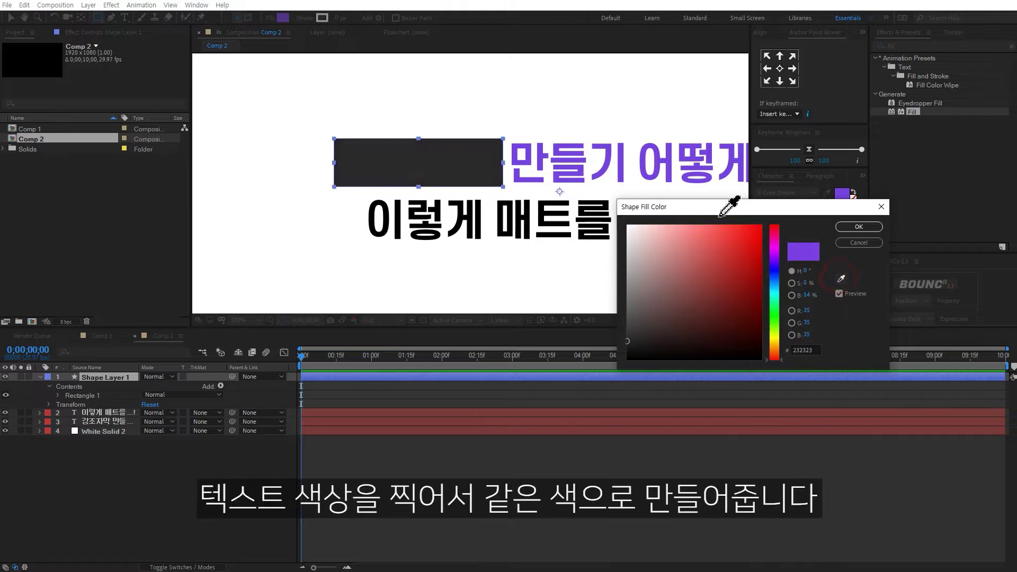
{"action": "left_click", "coordinate": [602, 171]}
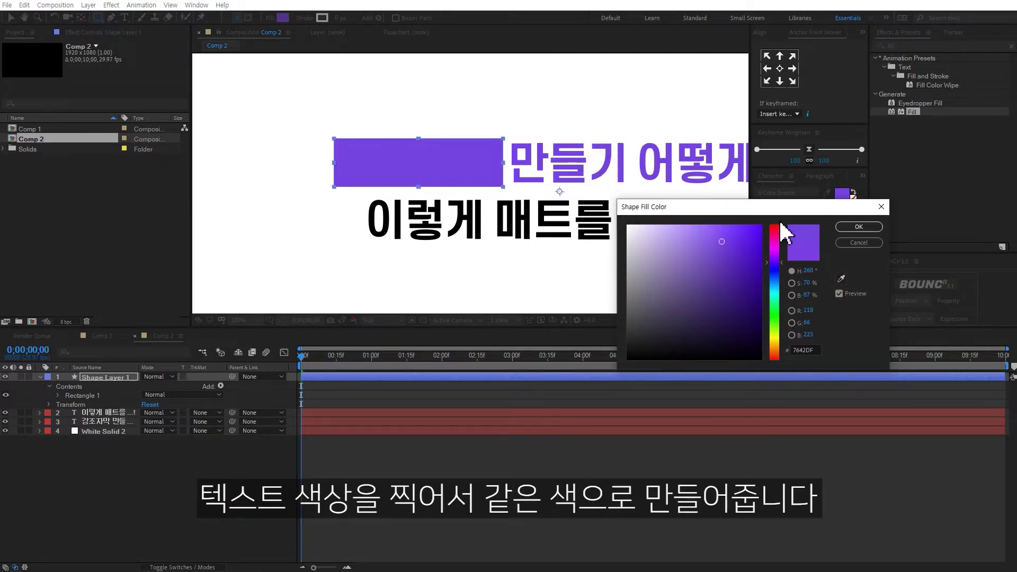
{"action": "left_click", "coordinate": [858, 229]}
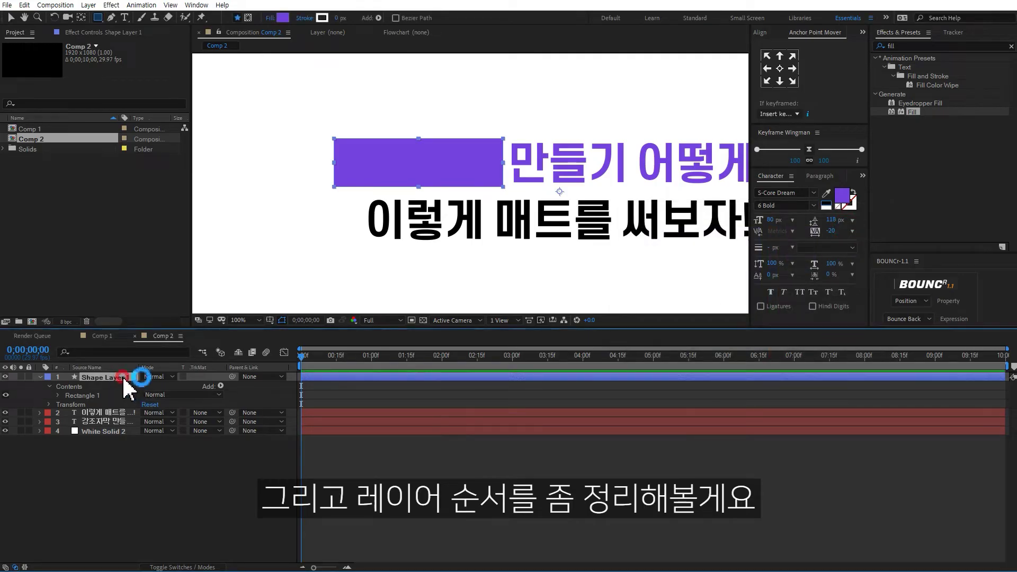
{"action": "left_click_drag", "start_coordinate": [129, 378], "coordinate": [119, 424]}
Duplicate the purple "강조자막 만들기 어떻게?" layer above the shape layer and make the copy's text white.
{"action": "left_click", "coordinate": [112, 420]}
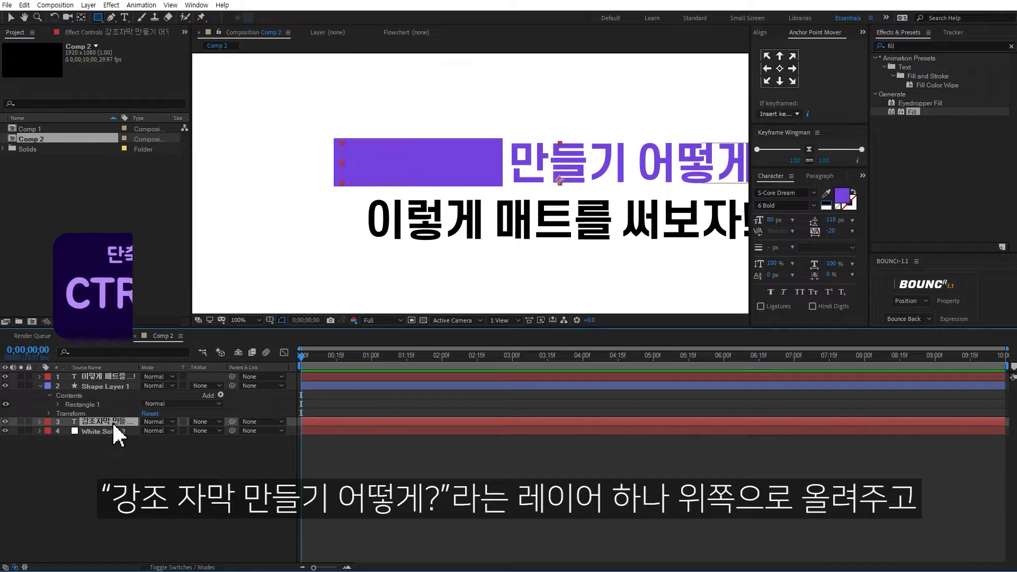
{"action": "key", "text": "ctrl+d"}
{"action": "left_click_drag", "start_coordinate": [110, 422], "coordinate": [115, 388]}
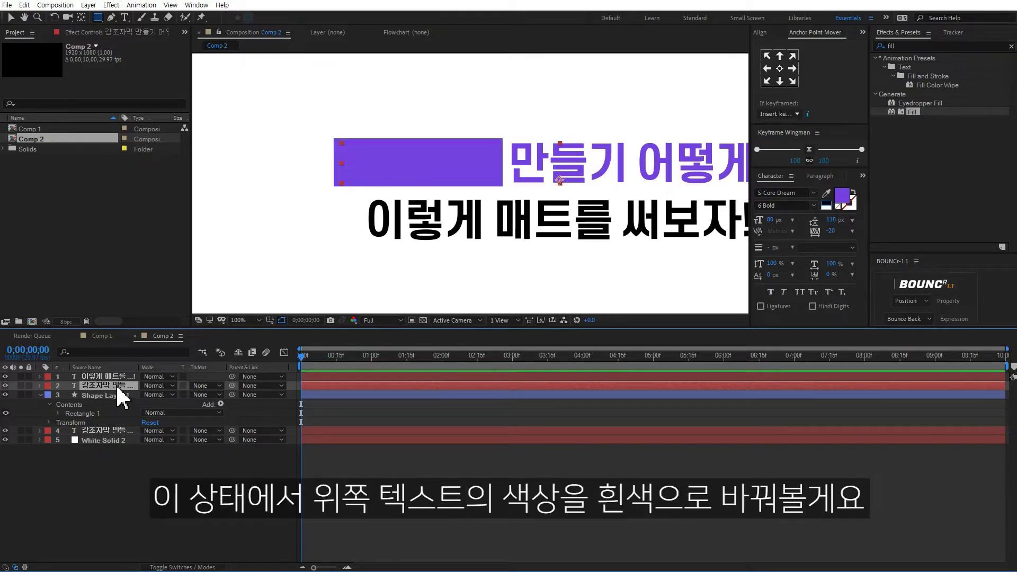
{"action": "left_click", "coordinate": [825, 206]}
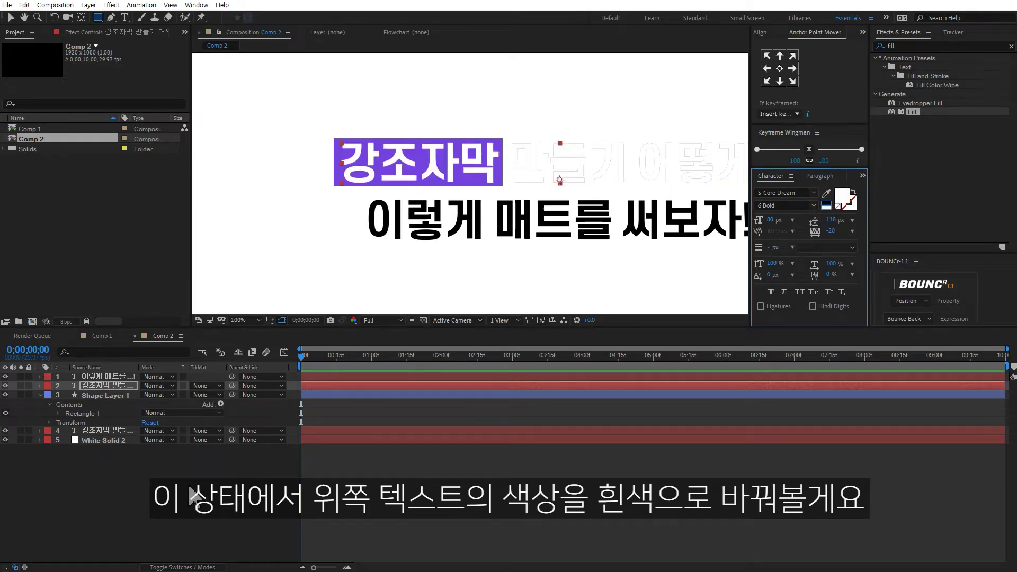
Apply the Set Matte effect to the white text layer and take its matte from Shape Layer 1.
{"action": "left_click", "coordinate": [114, 387]}
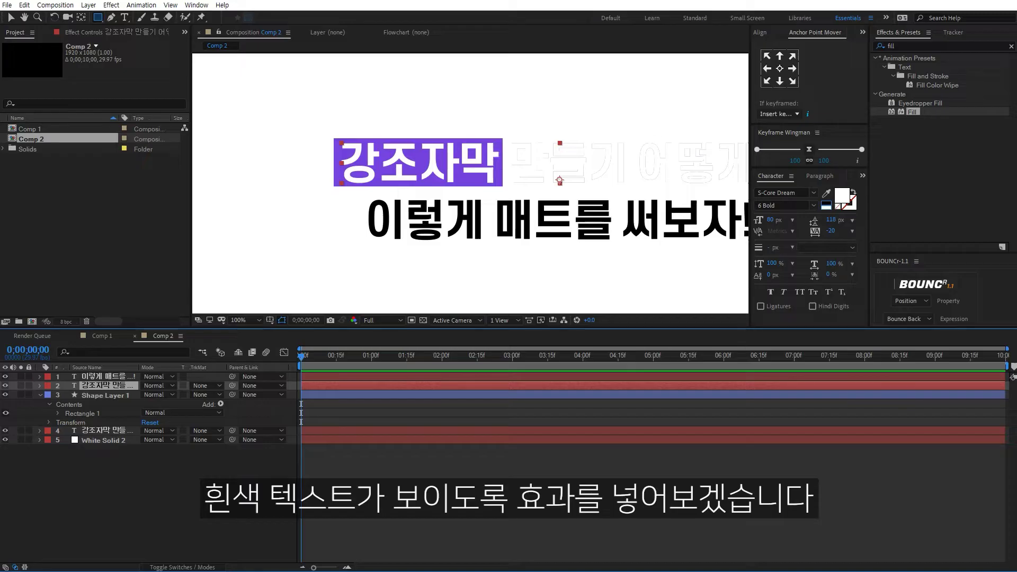
{"action": "left_click", "coordinate": [875, 46]}
{"action": "type", "text": "ㄴ"}
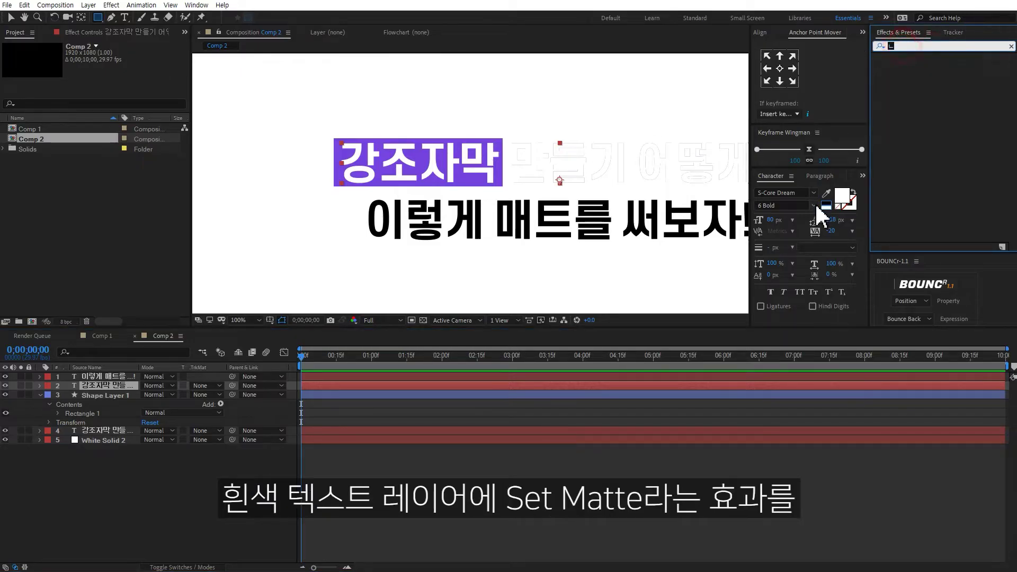
{"action": "key", "text": "BackSpace"}
{"action": "type", "text": "set"}
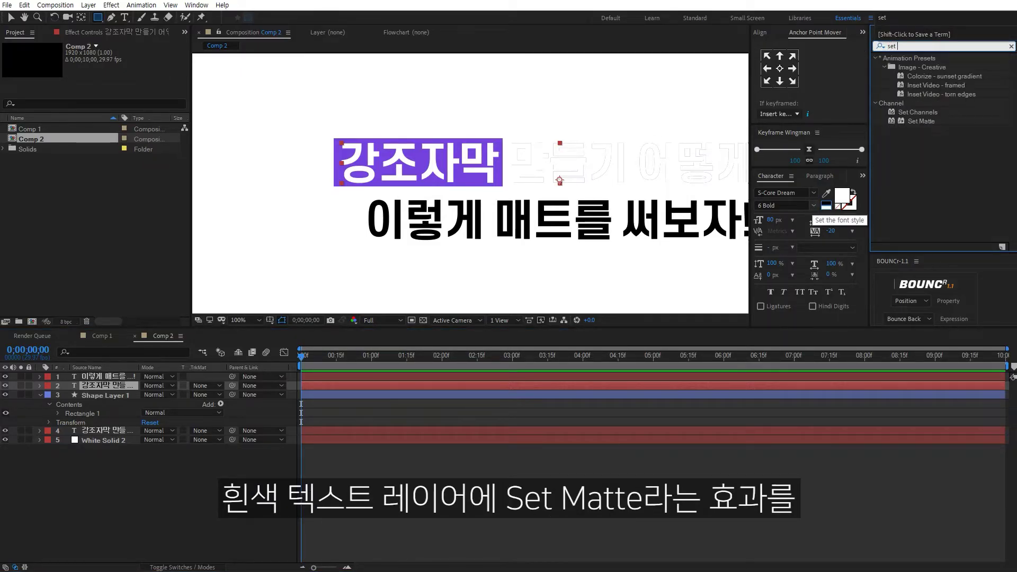
{"action": "double_click", "coordinate": [922, 121]}
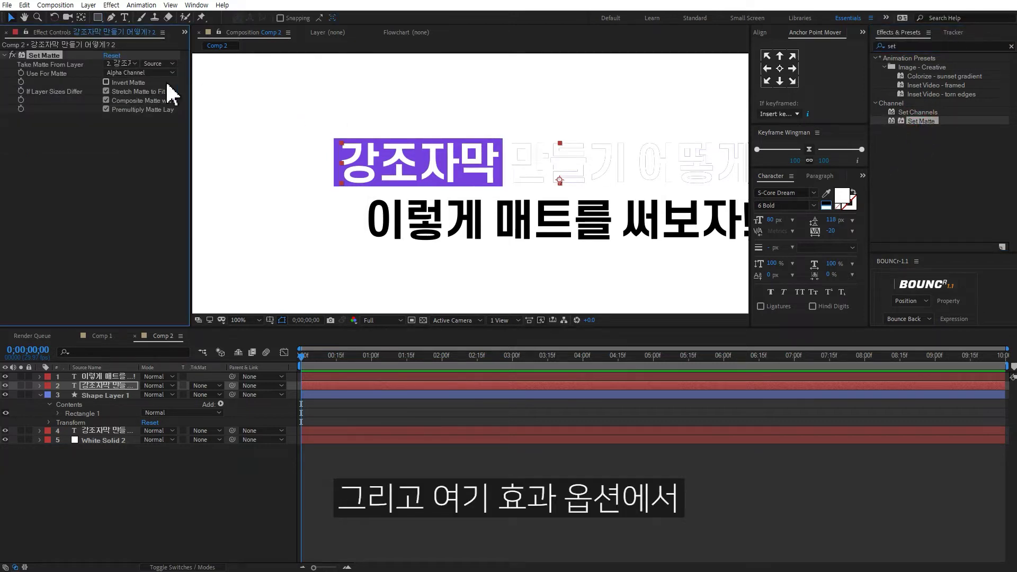
{"action": "left_click", "coordinate": [129, 63]}
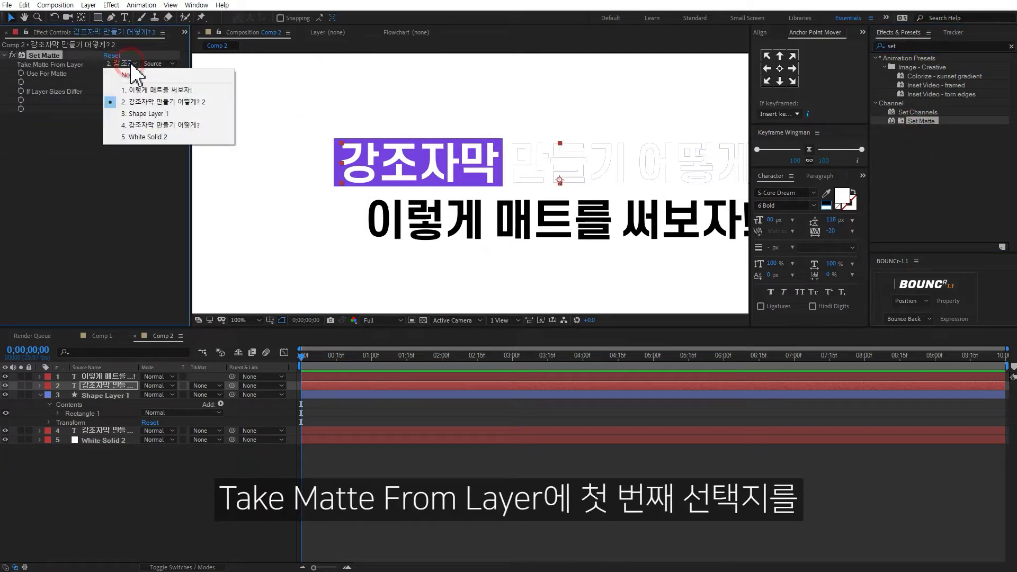
{"action": "left_click", "coordinate": [143, 113]}
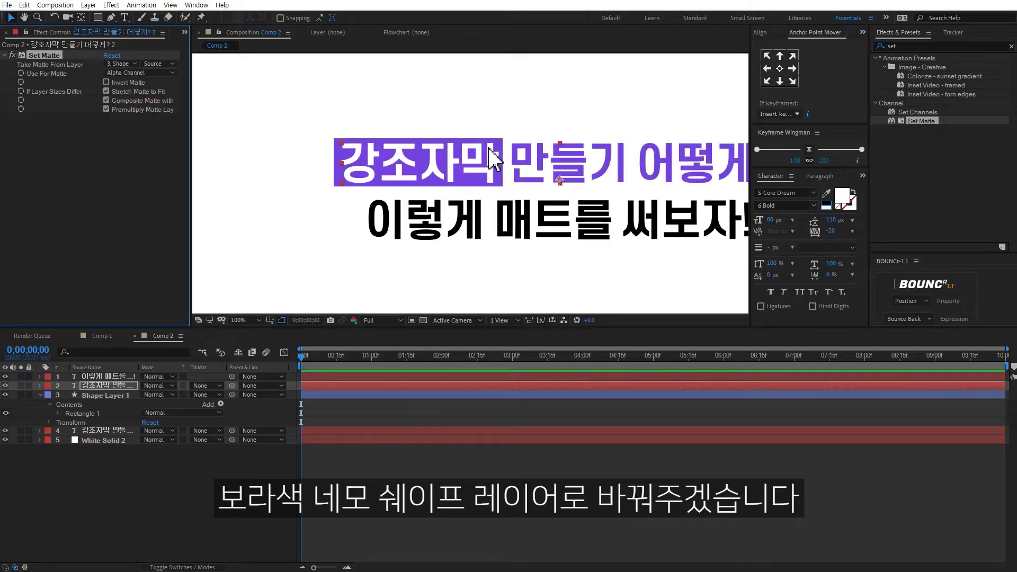
Test the matte by moving the purple rectangle across the upper text line, and undo the move.
{"action": "left_click", "coordinate": [111, 396]}
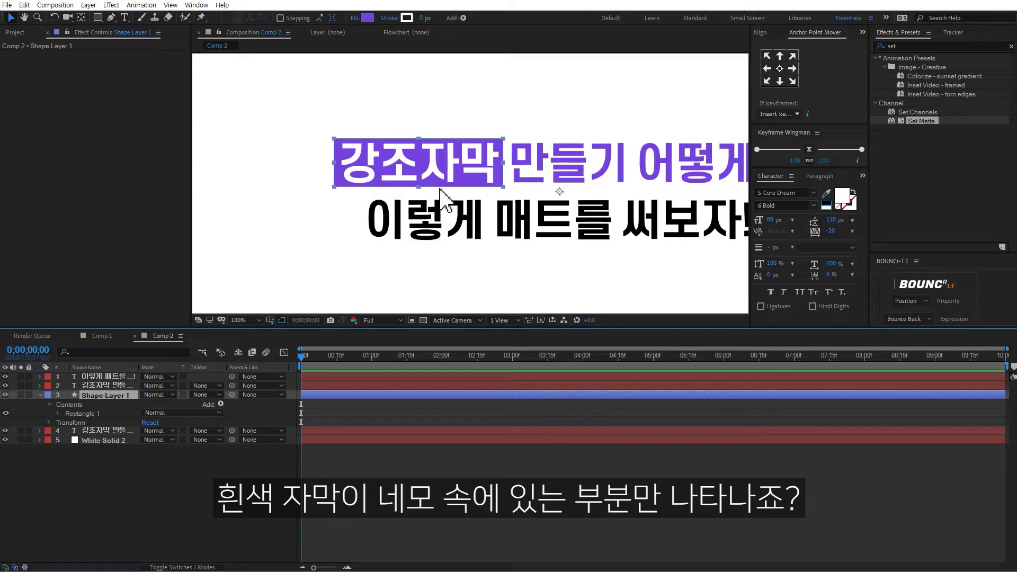
{"action": "left_click_drag", "start_coordinate": [469, 186], "coordinate": [484, 154]}
{"action": "key", "text": "ctrl+z"}
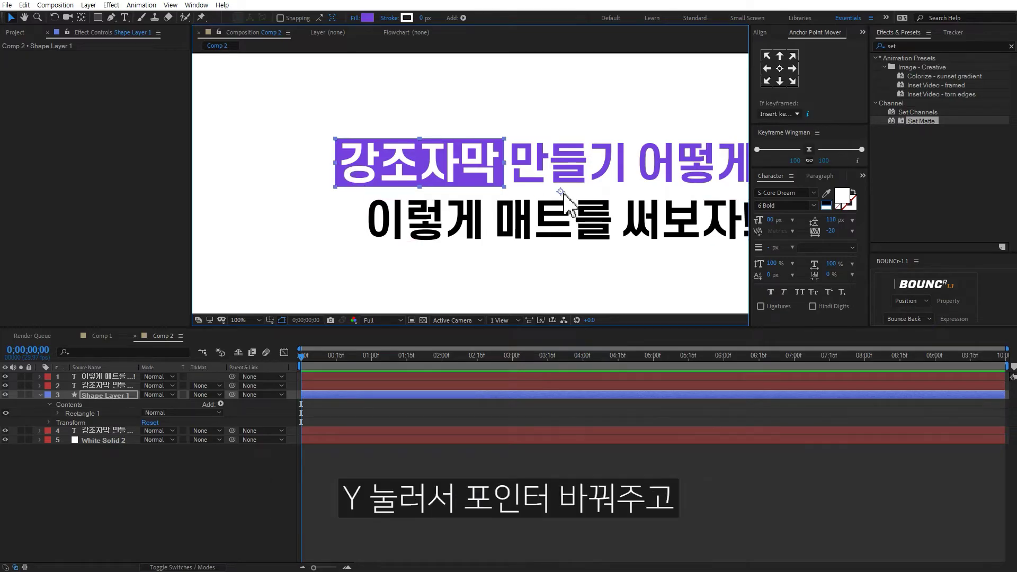
Move the purple rectangle's anchor point to the middle of its left edge.
{"action": "key", "text": "y"}
{"action": "left_click_drag", "start_coordinate": [561, 191], "coordinate": [339, 165]}
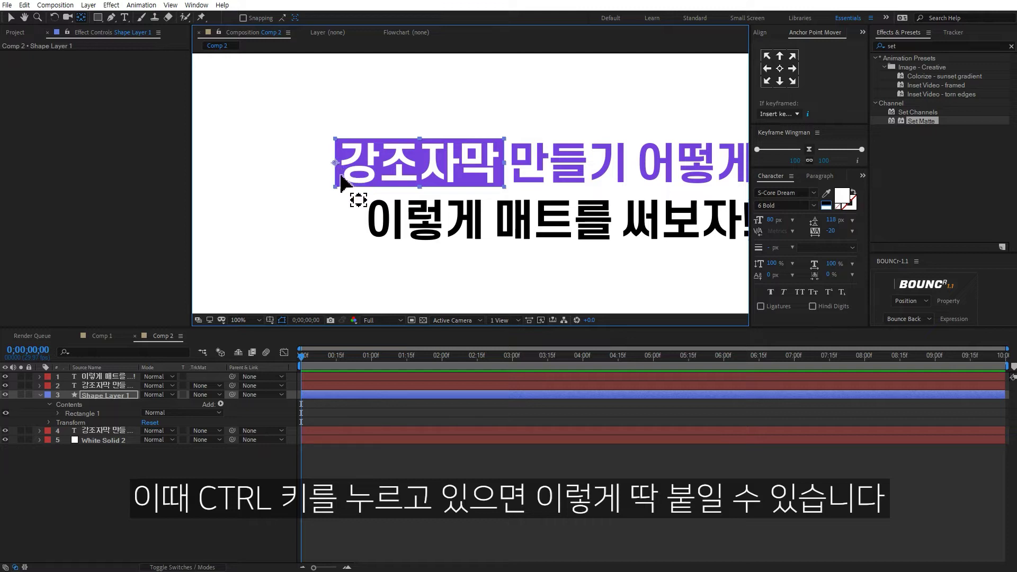
{"action": "key", "text": "v"}
Add a Scale keyframe of 100% to Shape Layer 1 at 1 second.
{"action": "left_click", "coordinate": [104, 398]}
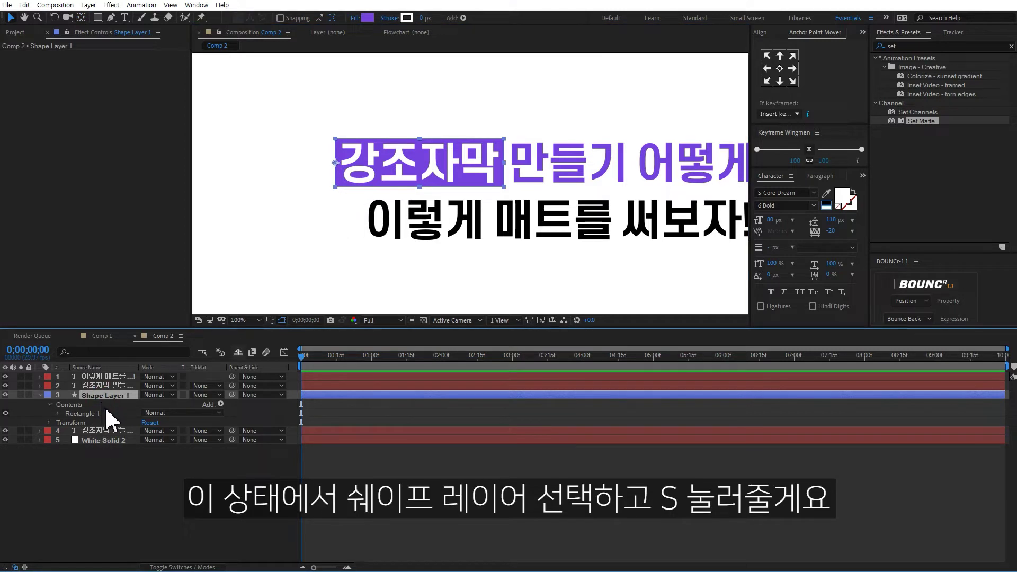
{"action": "key", "text": "s"}
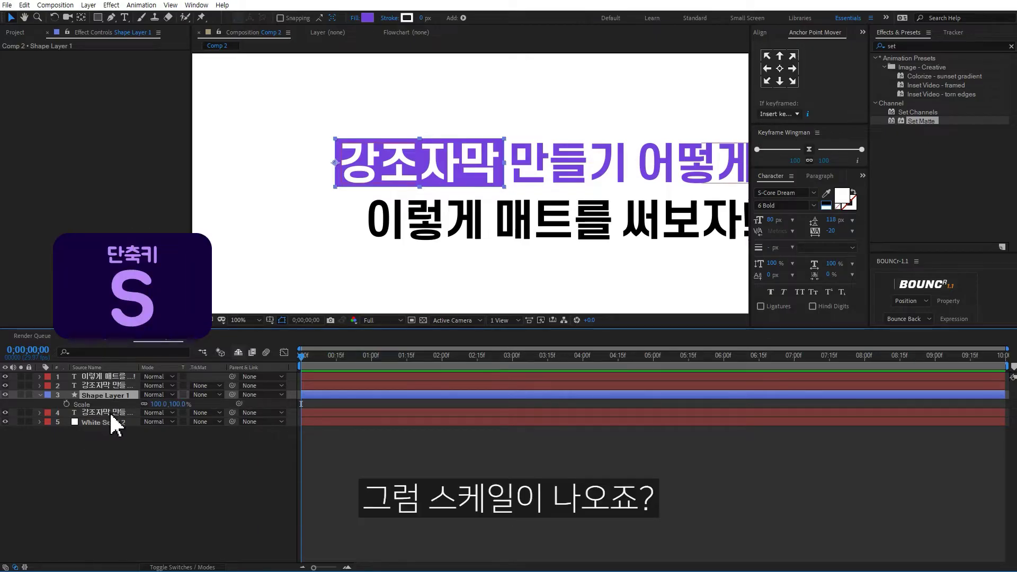
{"action": "left_click", "coordinate": [372, 355]}
{"action": "left_click", "coordinate": [66, 403]}
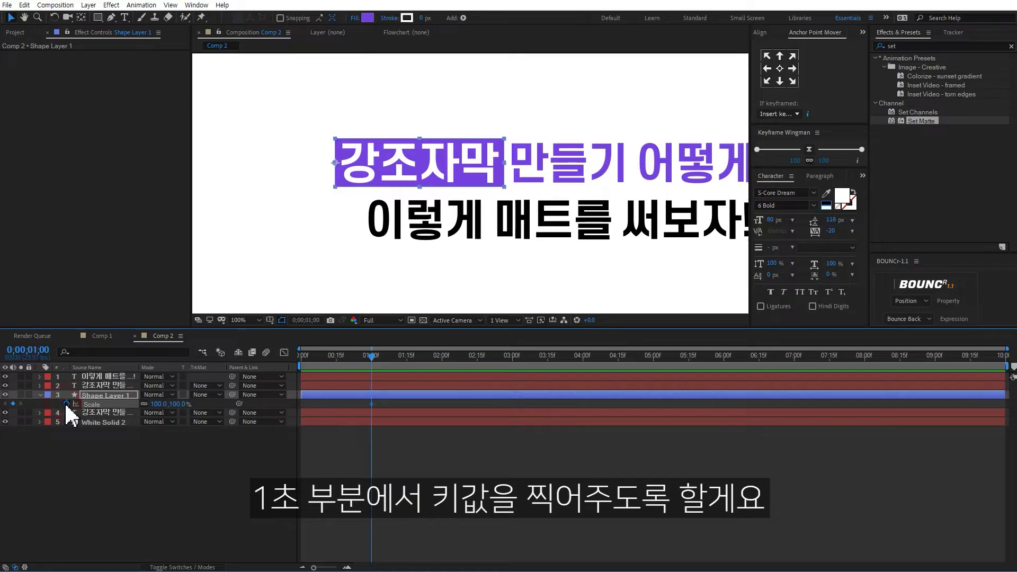
At the start of the composition, unlink Shape Layer 1's scale, set its horizontal value to 0%, and preview the growth.
{"action": "left_click", "coordinate": [311, 356]}
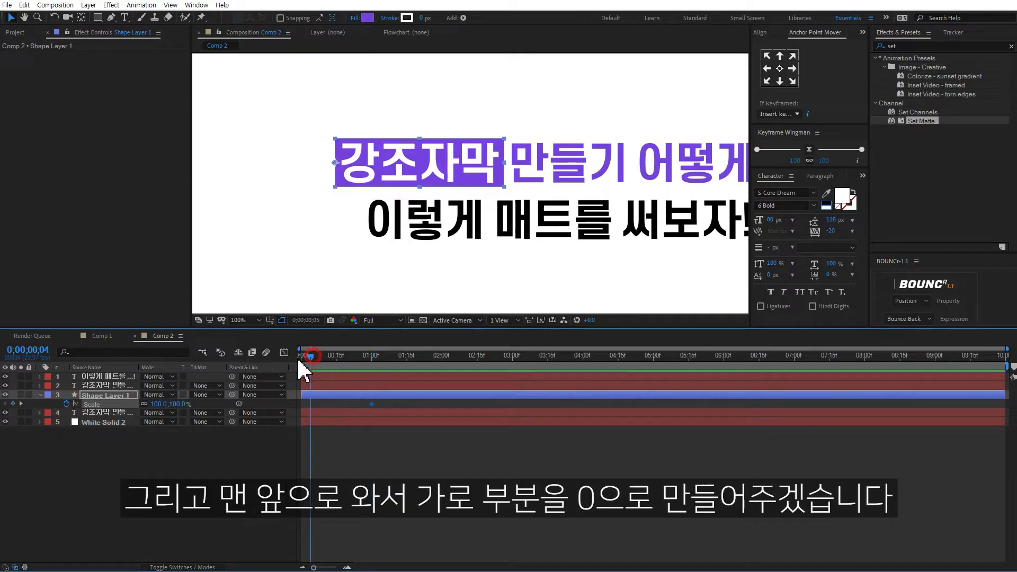
{"action": "left_click", "coordinate": [145, 404]}
{"action": "left_click", "coordinate": [154, 404]}
{"action": "type", "text": "0"}
{"action": "key", "text": "Return"}
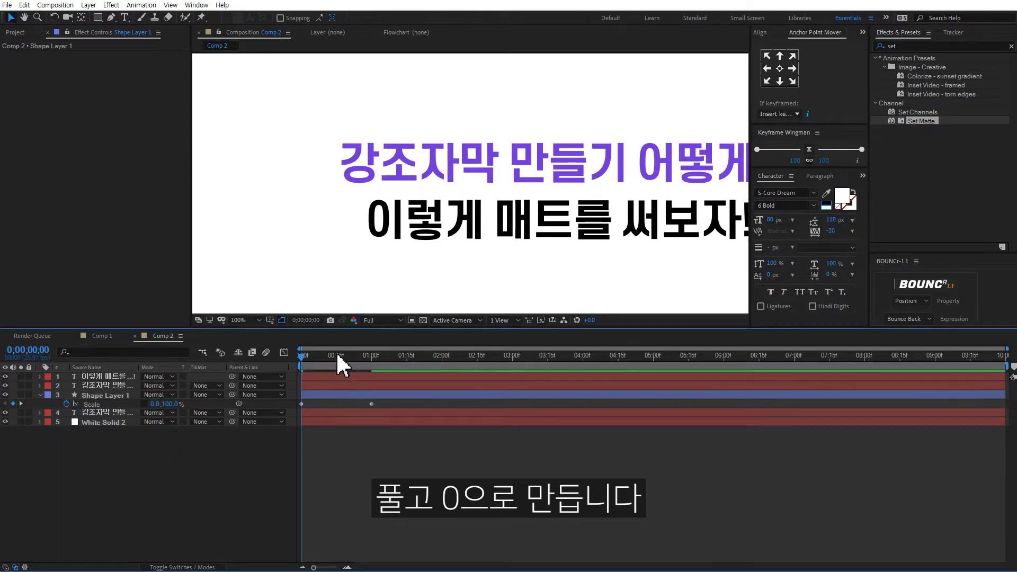
{"action": "left_click_drag", "start_coordinate": [306, 353], "coordinate": [347, 359]}
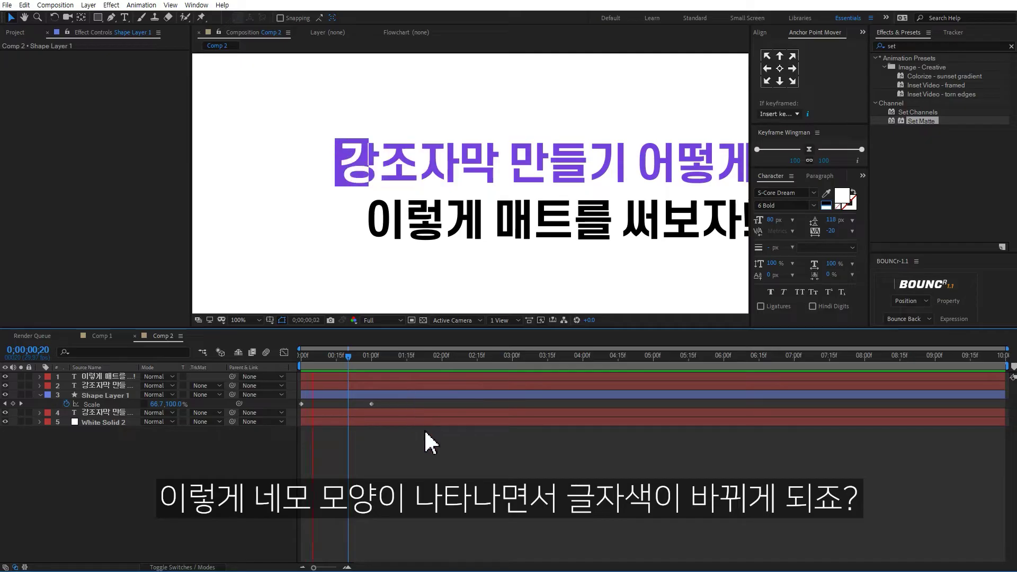
Apply Easy Ease to both Scale keyframes, extend the 1-second keyframe's speed graph handle toward the start, and play the animation.
{"action": "left_click_drag", "start_coordinate": [392, 403], "coordinate": [302, 410]}
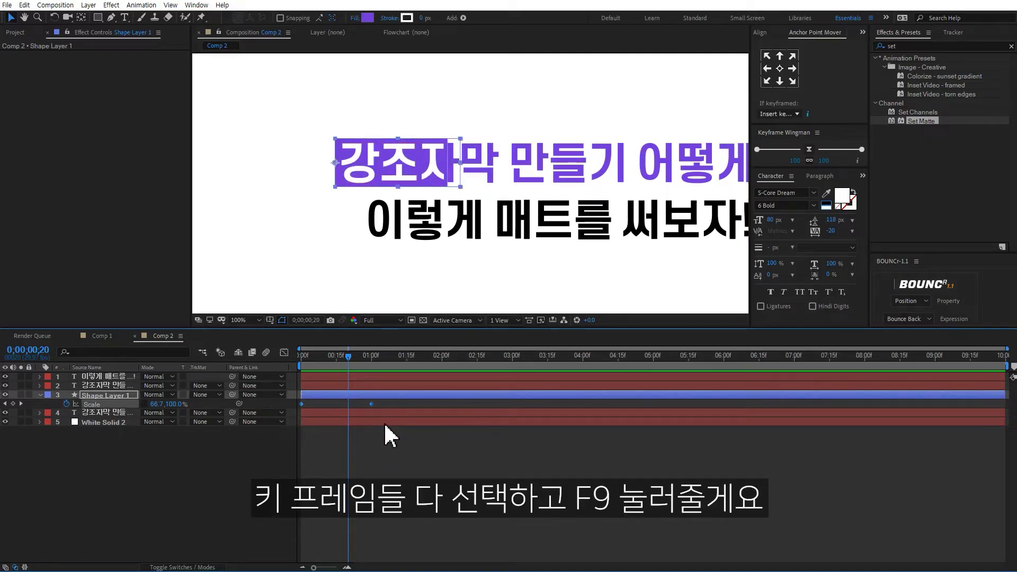
{"action": "key", "text": "F9"}
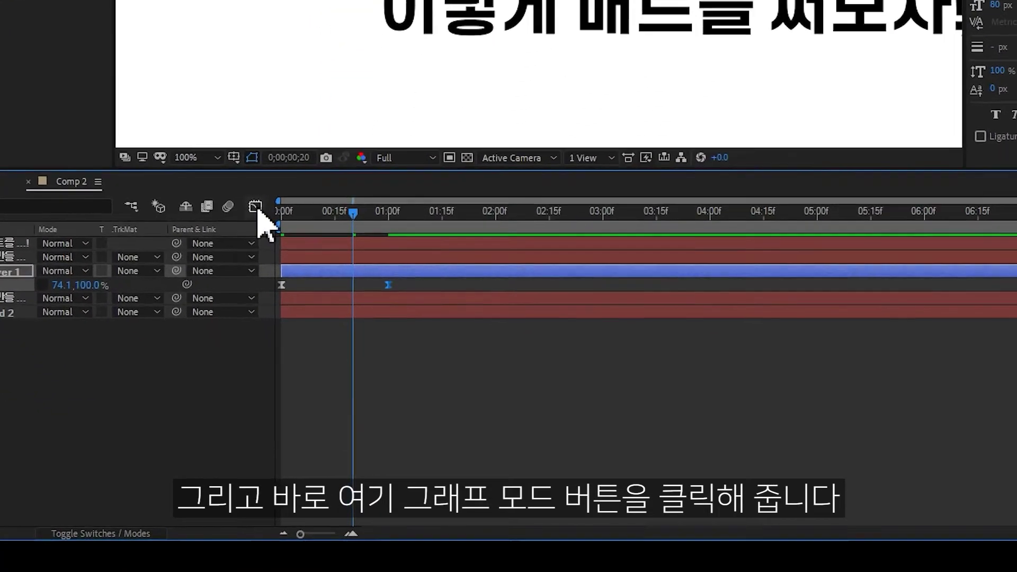
{"action": "left_click", "coordinate": [255, 206]}
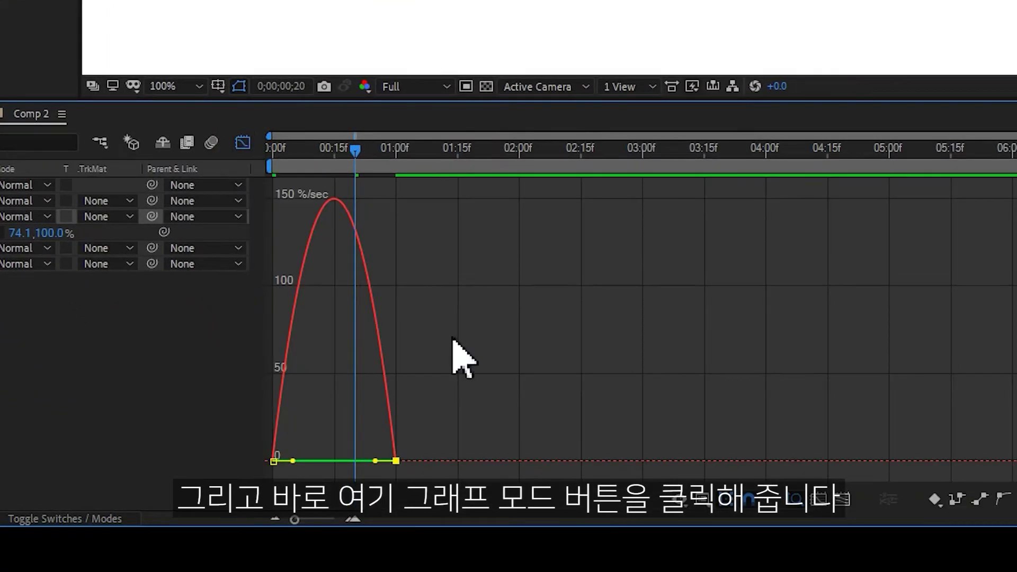
{"action": "right_click", "coordinate": [545, 352]}
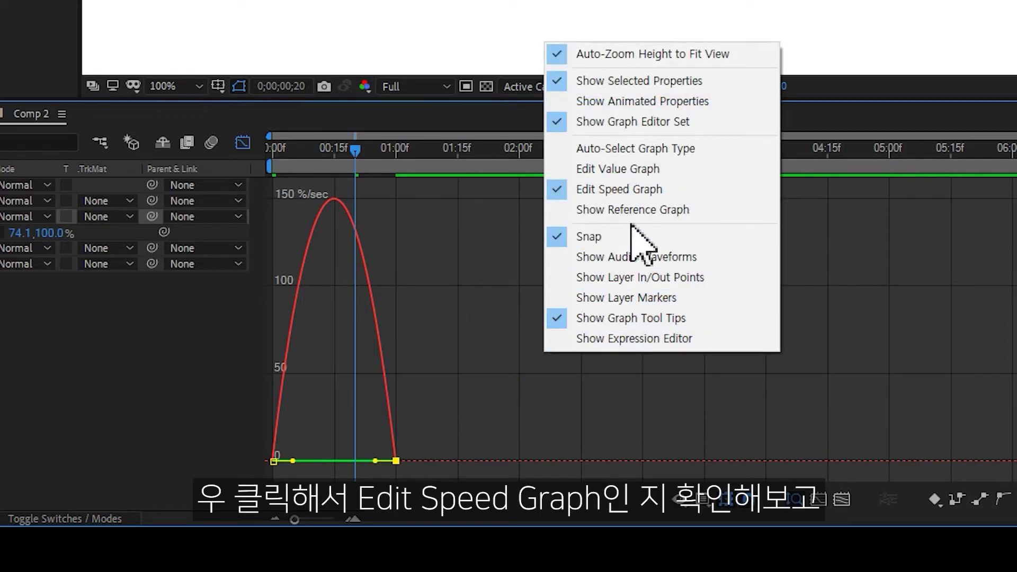
{"action": "left_click", "coordinate": [444, 421]}
{"action": "left_click_drag", "start_coordinate": [376, 461], "coordinate": [317, 470]}
{"action": "left_click", "coordinate": [436, 365]}
{"action": "left_click", "coordinate": [243, 143]}
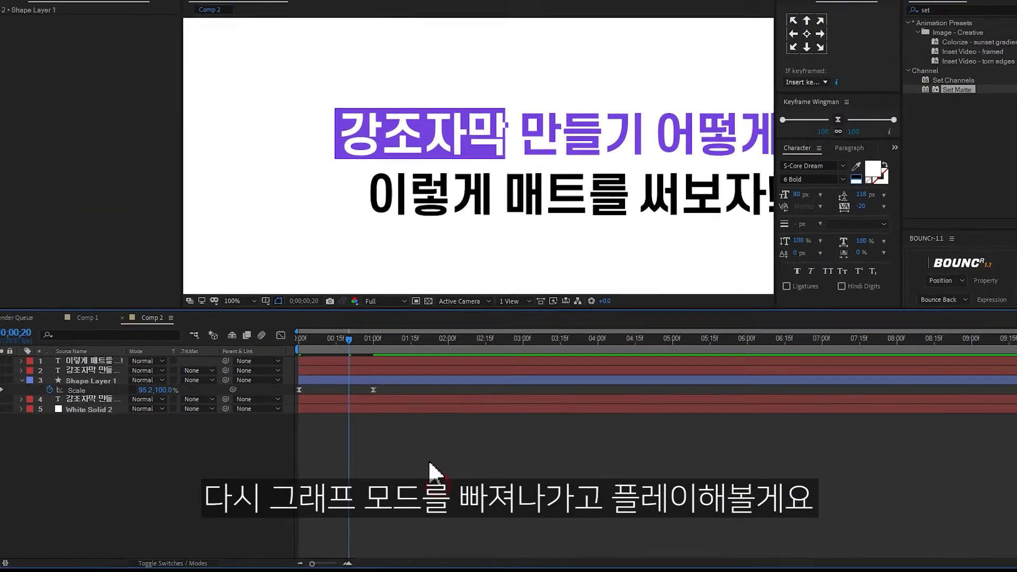
{"action": "key", "text": "space"}
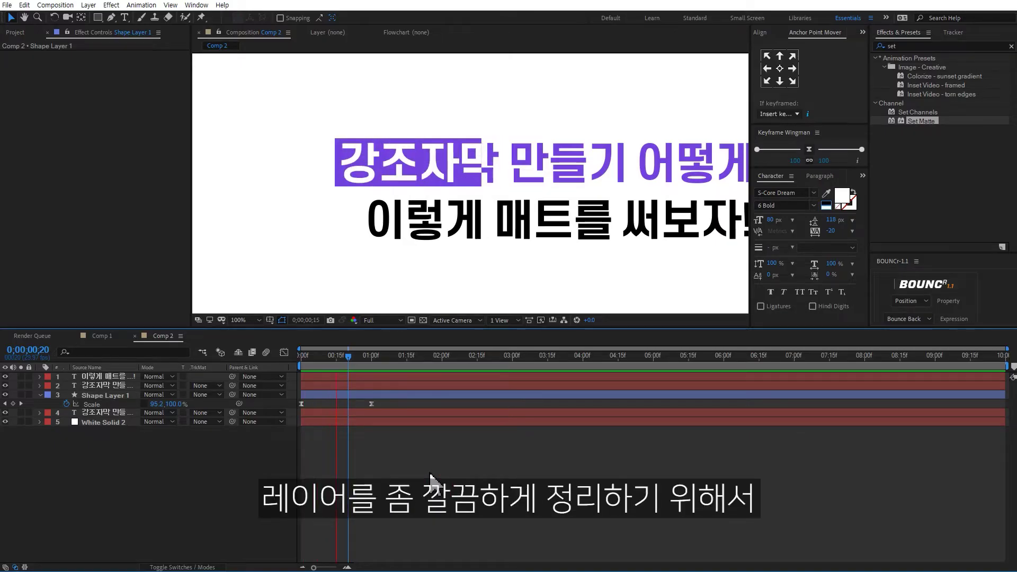
Change the label colour of Shape Layer 1 and both "강조자막 만들기 어떻게?" text layers to Orange.
{"action": "left_click", "coordinate": [104, 386]}
{"action": "left_click", "coordinate": [101, 413], "text": "shift"}
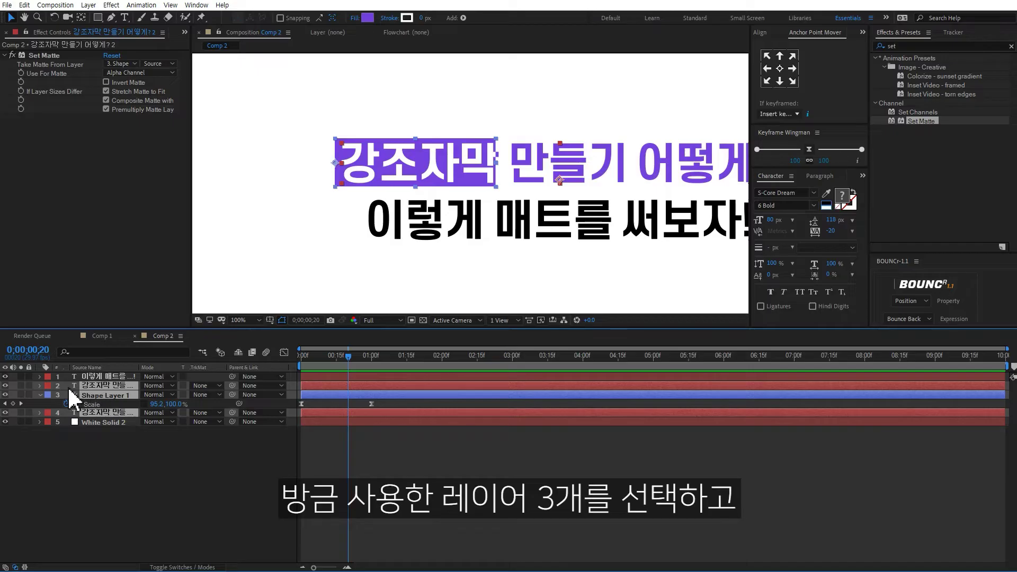
{"action": "left_click", "coordinate": [48, 389]}
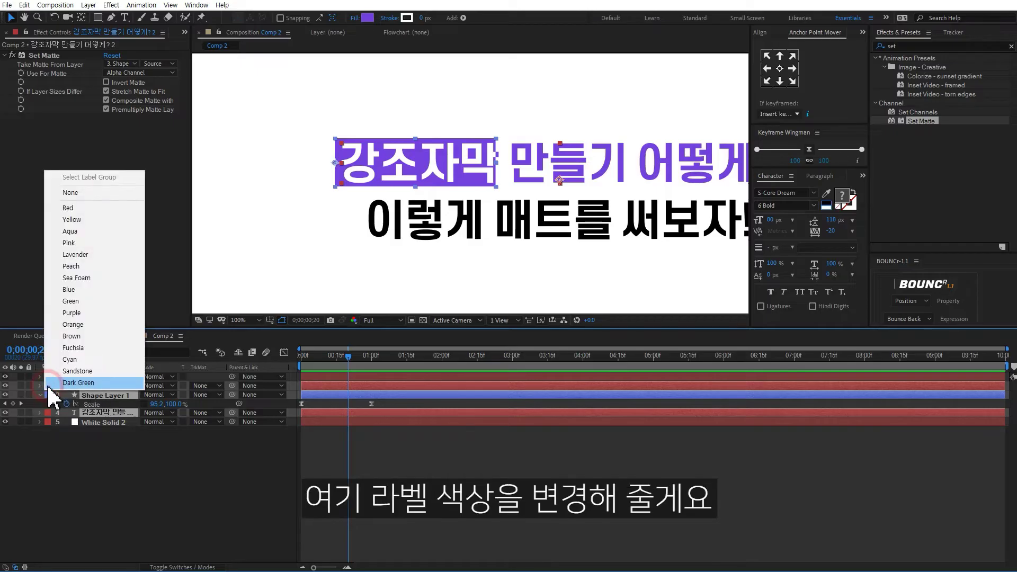
{"action": "left_click", "coordinate": [79, 325]}
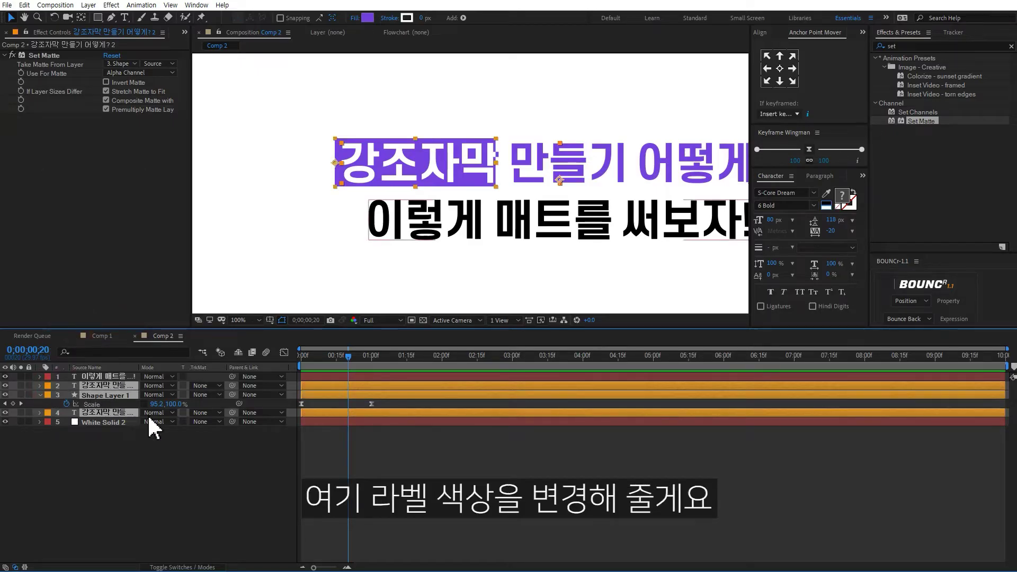
{"action": "left_click", "coordinate": [190, 479]}
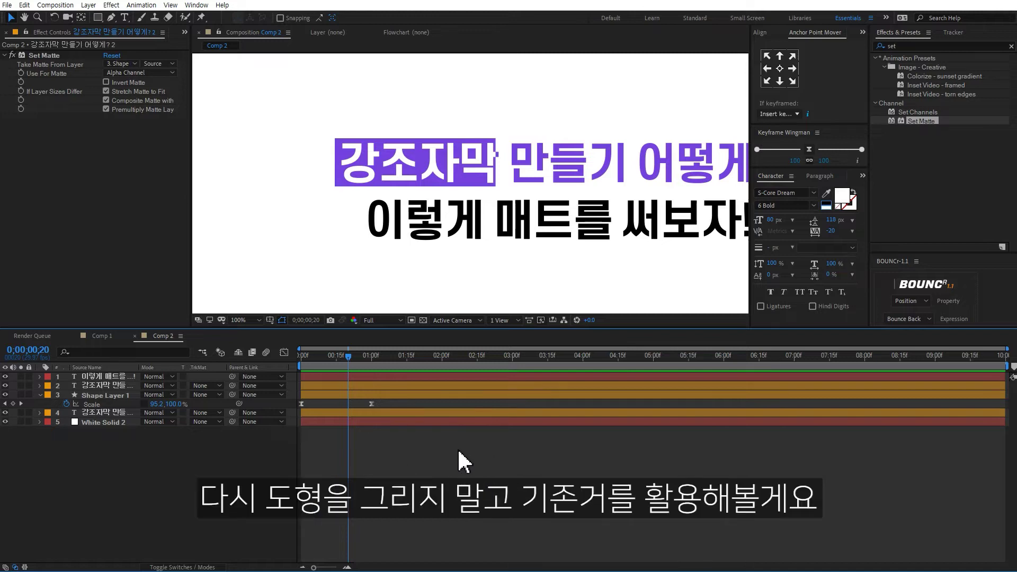
Duplicate Shape Layer 1 and move the copy directly below the "이렇게 매트를 써보자!" layer.
{"action": "left_click", "coordinate": [121, 377]}
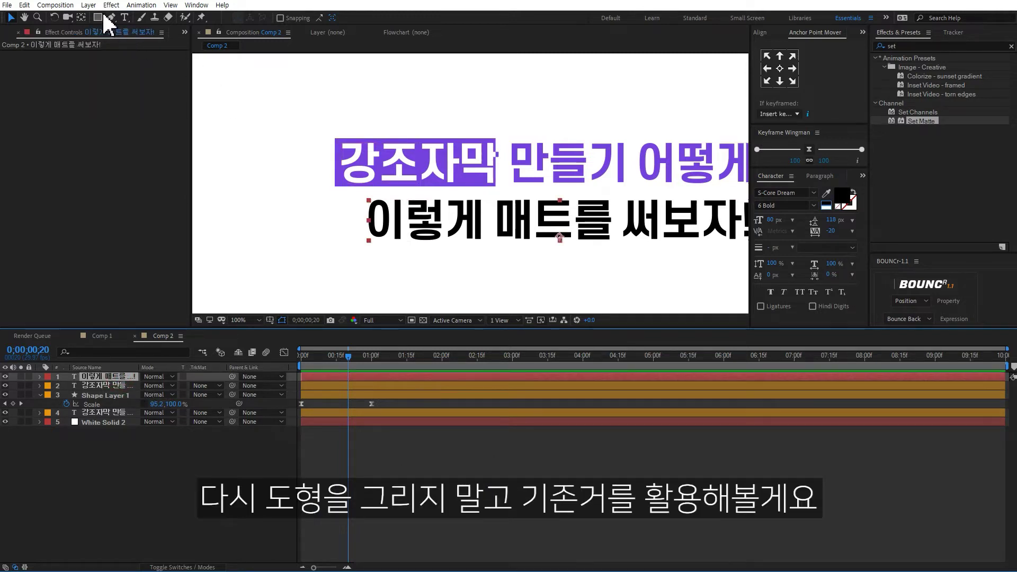
{"action": "left_click", "coordinate": [339, 154]}
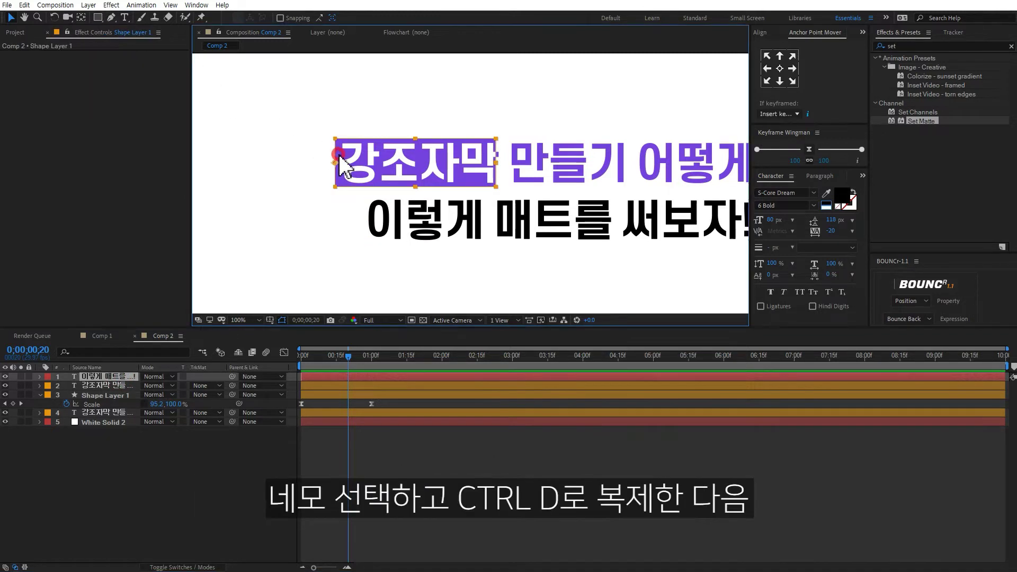
{"action": "left_click", "coordinate": [124, 398]}
{"action": "key", "text": "ctrl+d"}
{"action": "left_click_drag", "start_coordinate": [120, 398], "coordinate": [118, 381]}
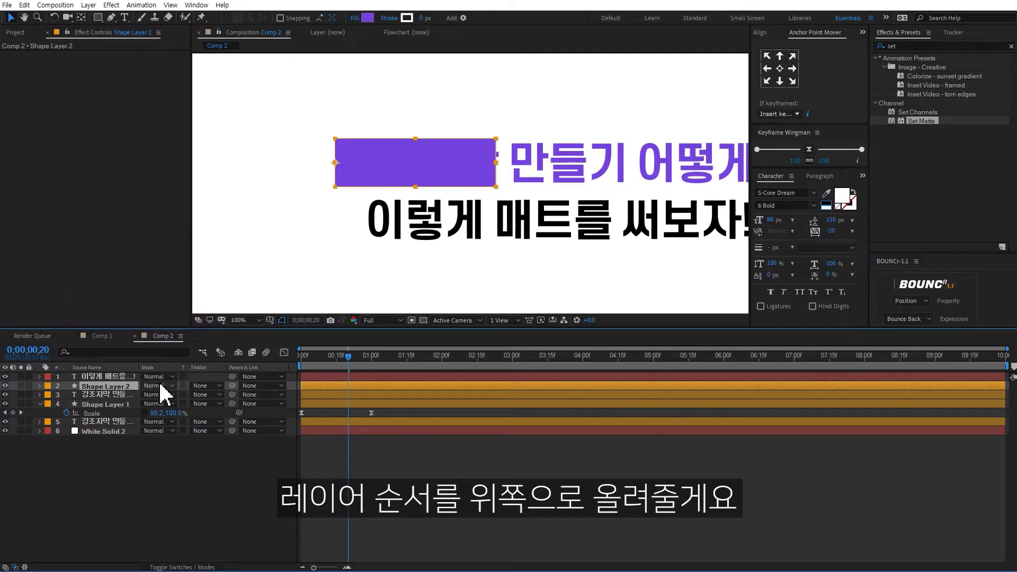
Change the label colour of Shape Layer 2 and the "이렇게 매트를 써보자!" layer to Blue.
{"action": "left_click", "coordinate": [109, 377]}
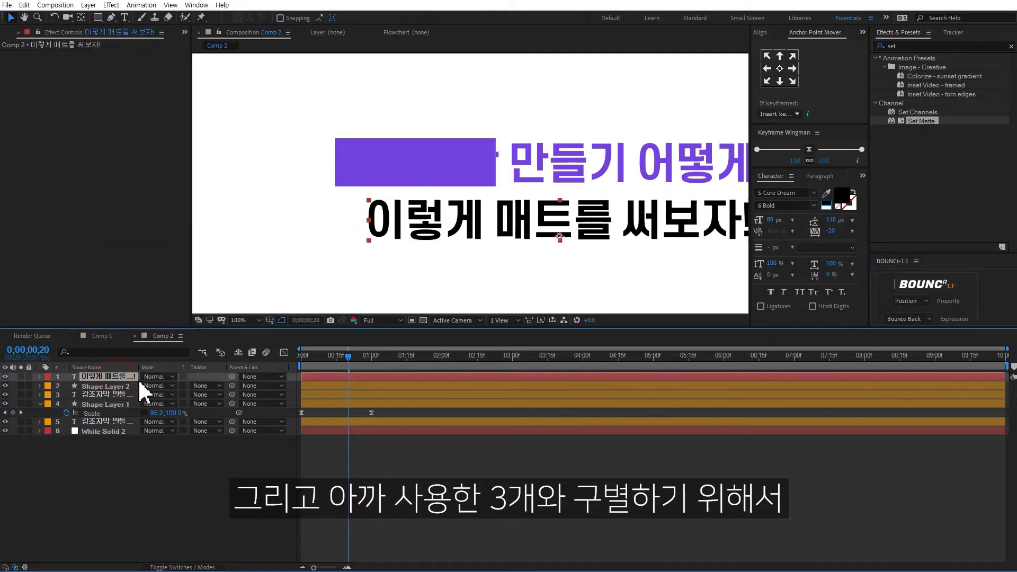
{"action": "left_click", "coordinate": [111, 386]}
{"action": "left_click", "coordinate": [48, 385]}
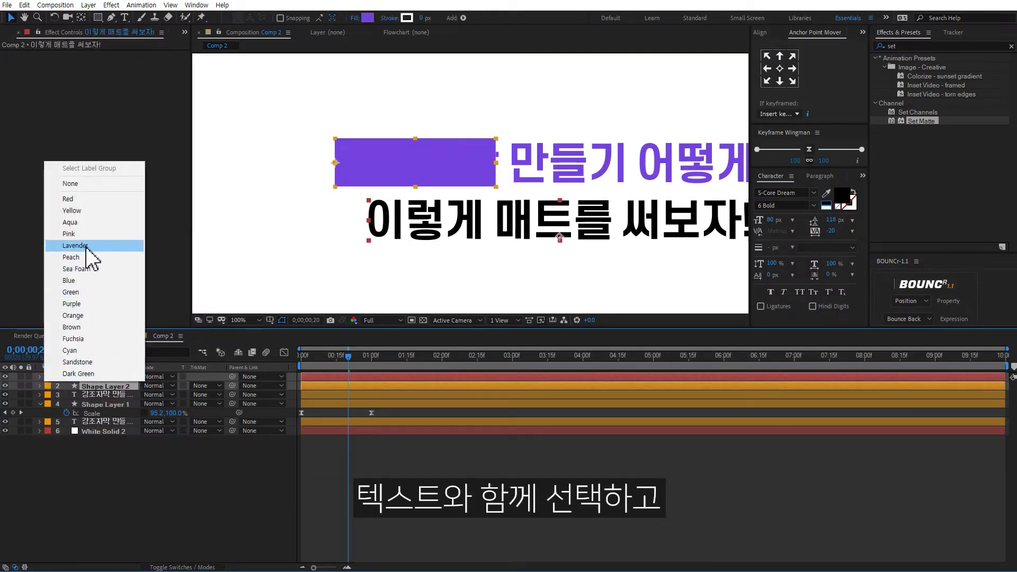
{"action": "left_click", "coordinate": [77, 283]}
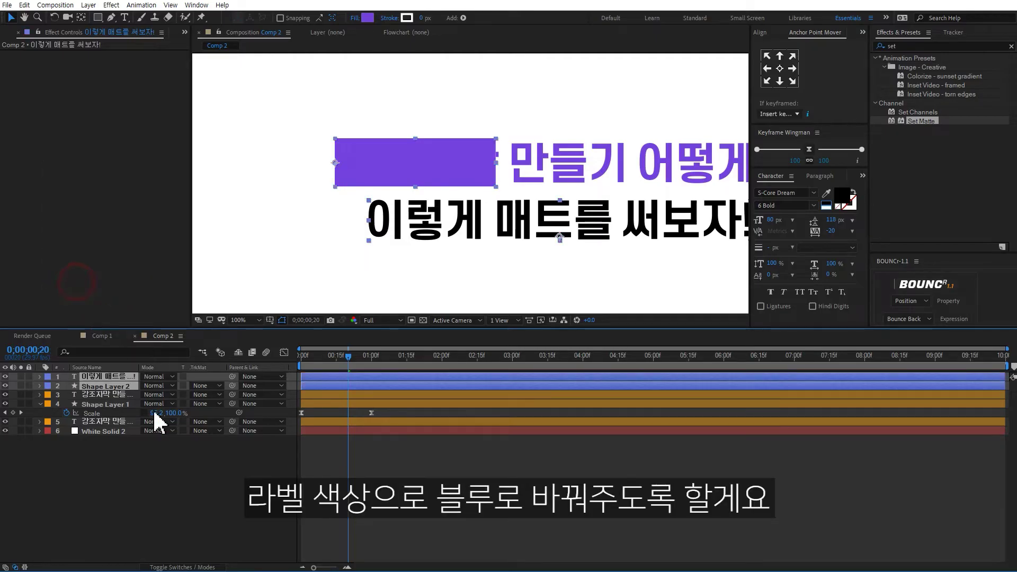
{"action": "left_click", "coordinate": [151, 474]}
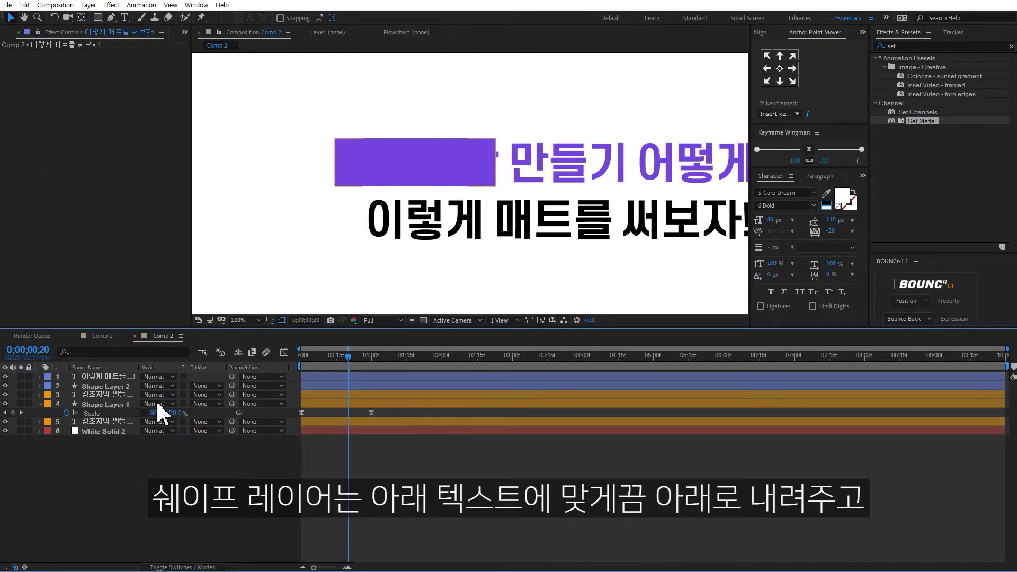
Move the Shape Layer 2 rectangle down onto the lower text line so it starts just before "이렇게".
{"action": "left_click", "coordinate": [117, 387]}
{"action": "left_click_drag", "start_coordinate": [473, 171], "coordinate": [473, 228]}
{"action": "left_click_drag", "start_coordinate": [391, 222], "coordinate": [417, 222]}
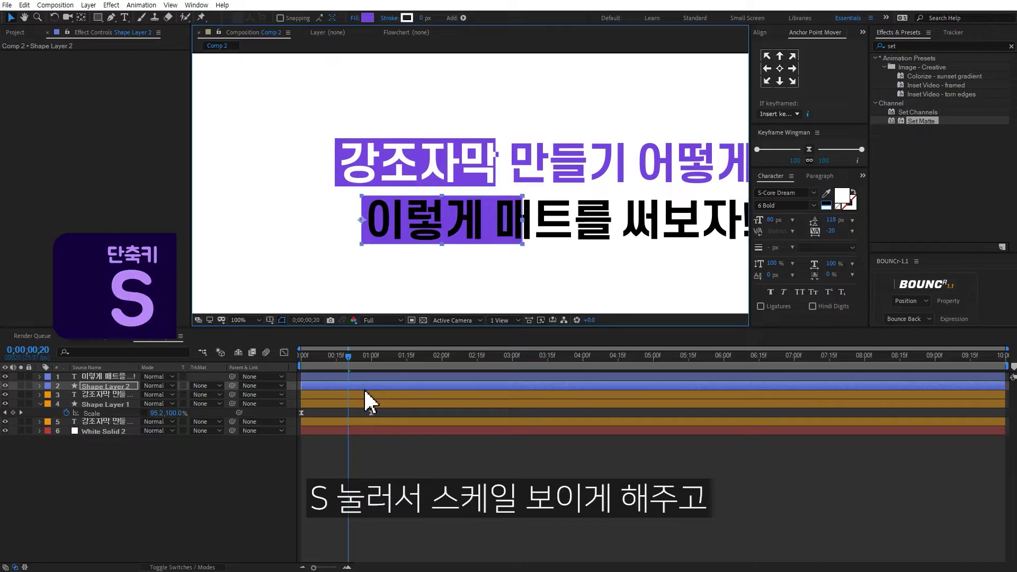
Set Shape Layer 2's Scale keyframe at 1 second to 236% width so the box covers the whole lower text line.
{"action": "key", "text": "s"}
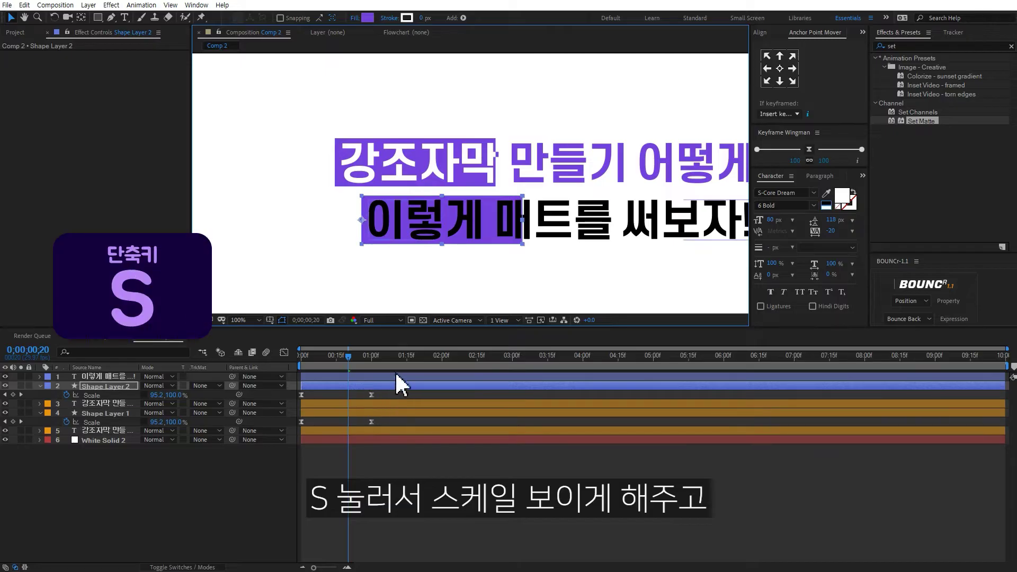
{"action": "left_click", "coordinate": [372, 356]}
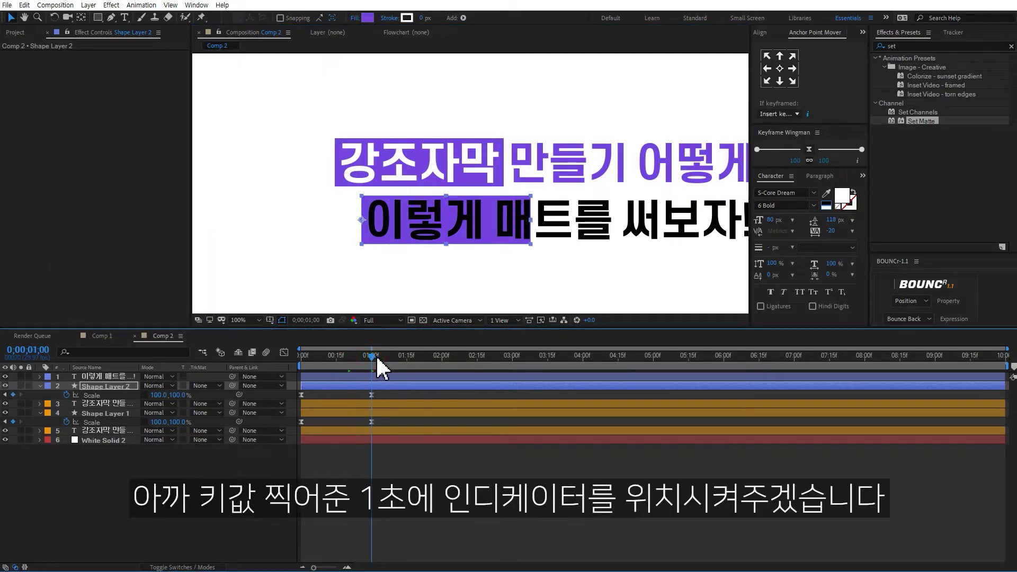
{"action": "key", "text": "h"}
{"action": "left_click_drag", "start_coordinate": [597, 261], "coordinate": [467, 256]}
{"action": "left_click_drag", "start_coordinate": [161, 396], "coordinate": [232, 394]}
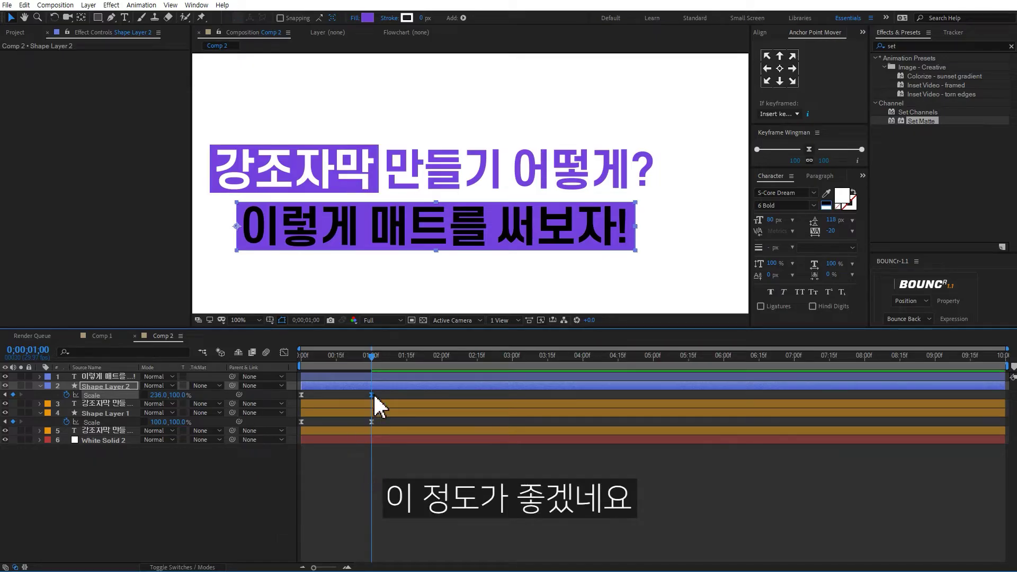
{"action": "left_click", "coordinate": [389, 385]}
{"action": "key", "text": "F2"}
{"action": "left_click_drag", "start_coordinate": [347, 355], "coordinate": [370, 354]}
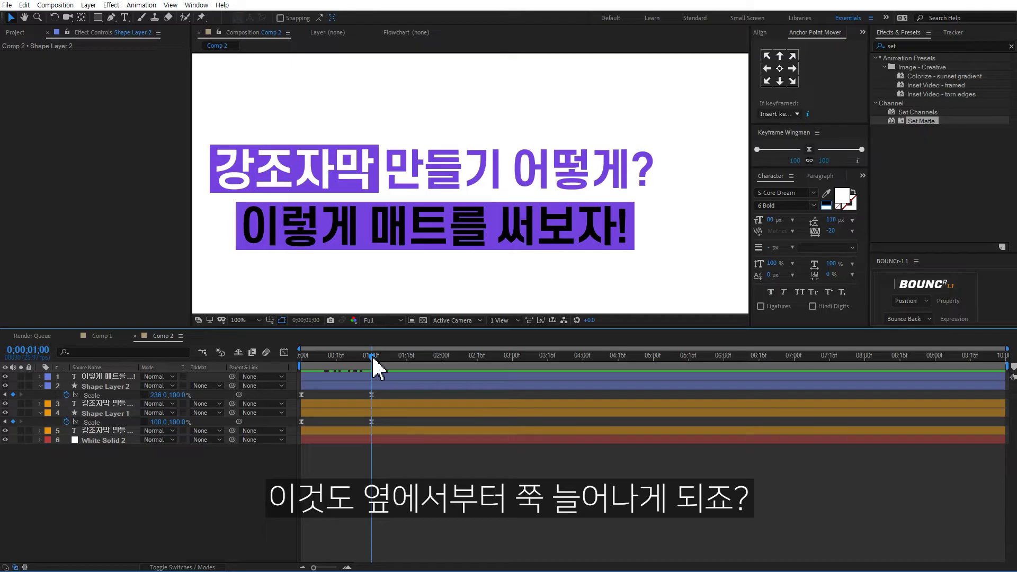
Duplicate the "이렇게 매트를 써보자!" text layer and move the original directly below Shape Layer 2.
{"action": "left_click", "coordinate": [124, 377]}
{"action": "key", "text": "ctrl+d"}
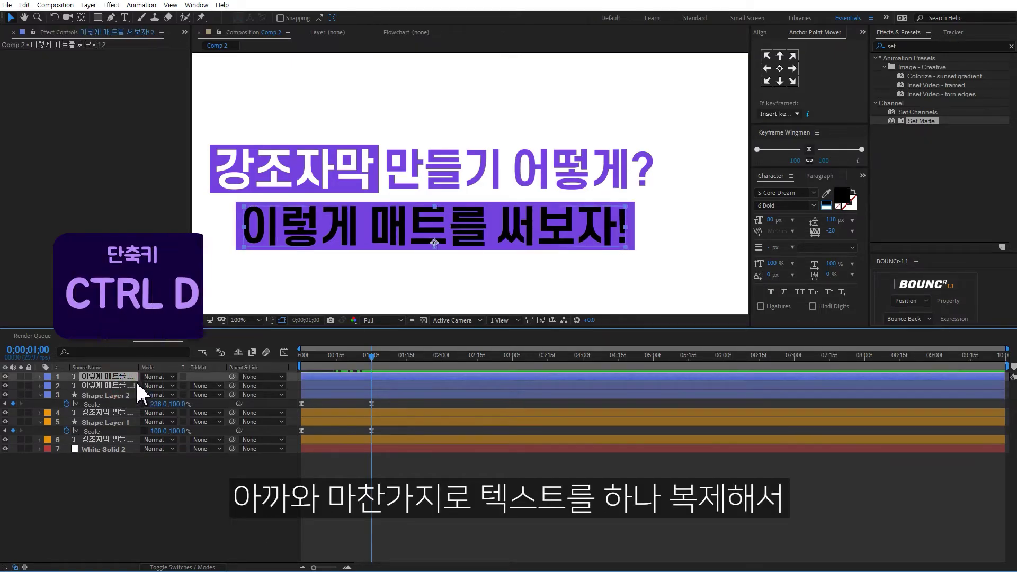
{"action": "left_click_drag", "start_coordinate": [126, 386], "coordinate": [128, 409]}
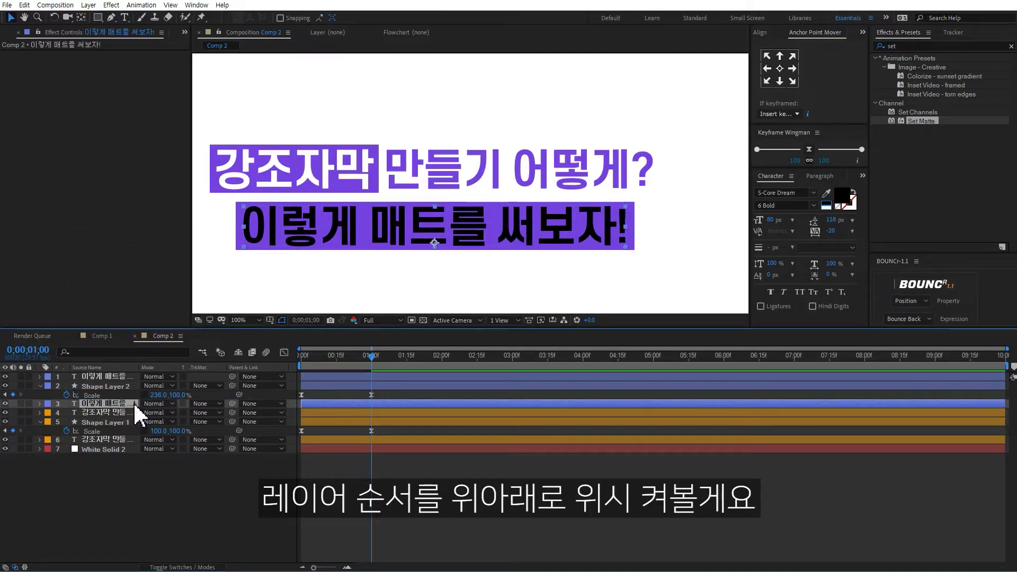
Set the fill of the topmost "이렇게 매트를 써보자!" text copy to white and check it against the growing box.
{"action": "left_click", "coordinate": [127, 377]}
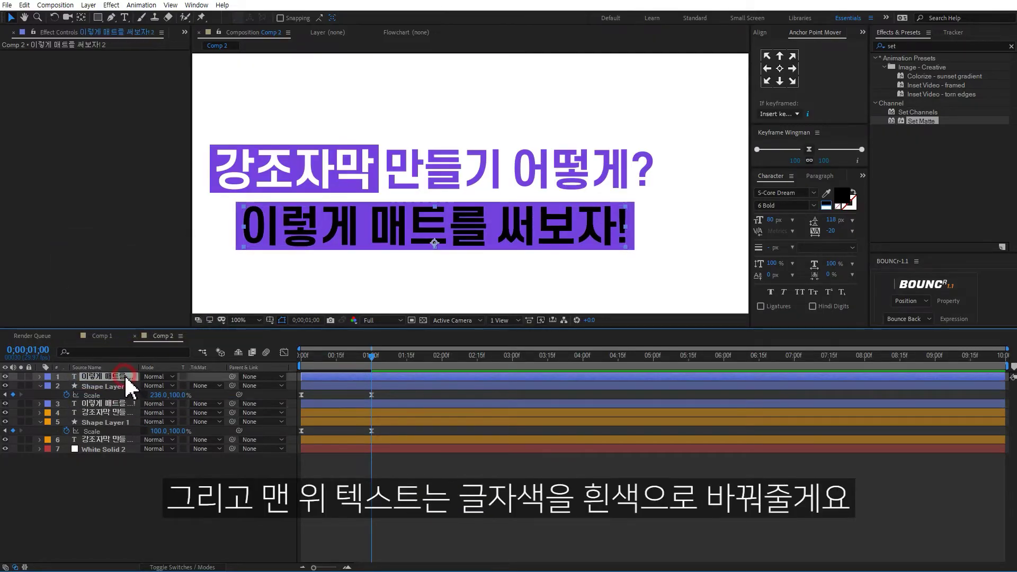
{"action": "left_click", "coordinate": [837, 207]}
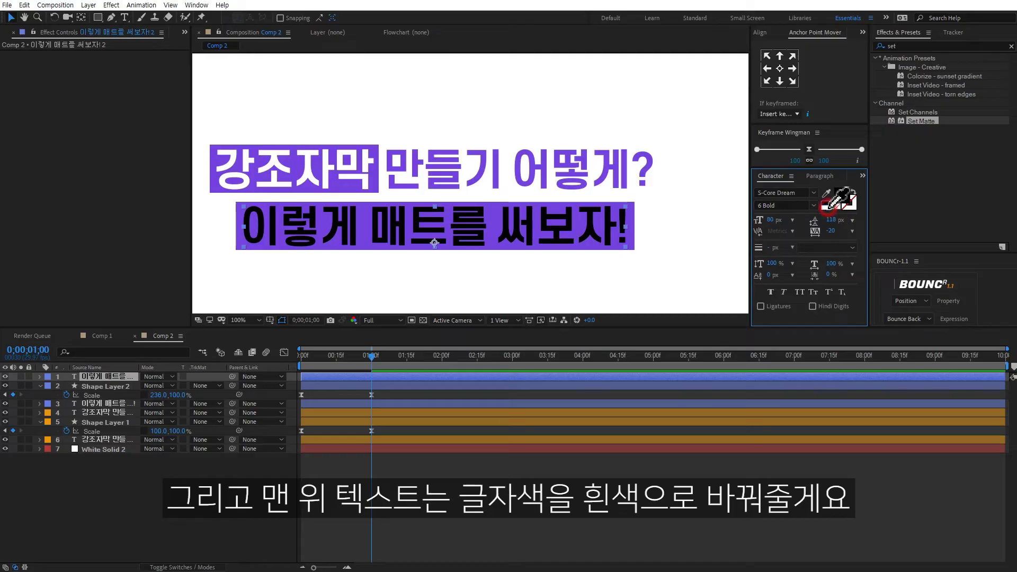
{"action": "left_click", "coordinate": [401, 476]}
{"action": "left_click_drag", "start_coordinate": [372, 360], "coordinate": [321, 359]}
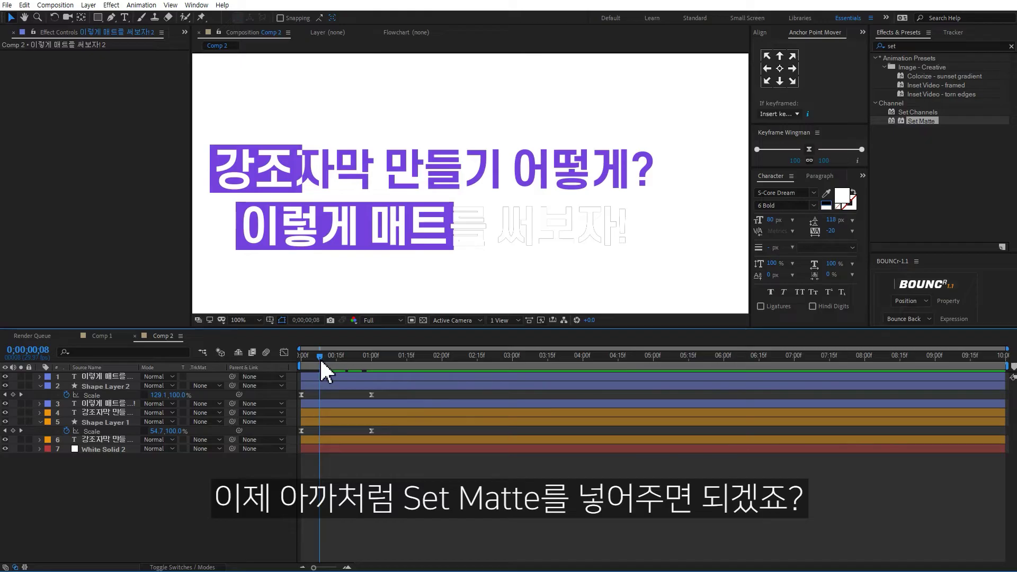
Apply Set Matte to the white "이렇게 매트를 써보자!" text copy, taking the matte from Shape Layer 2.
{"action": "left_click", "coordinate": [392, 377]}
{"action": "left_click", "coordinate": [351, 375]}
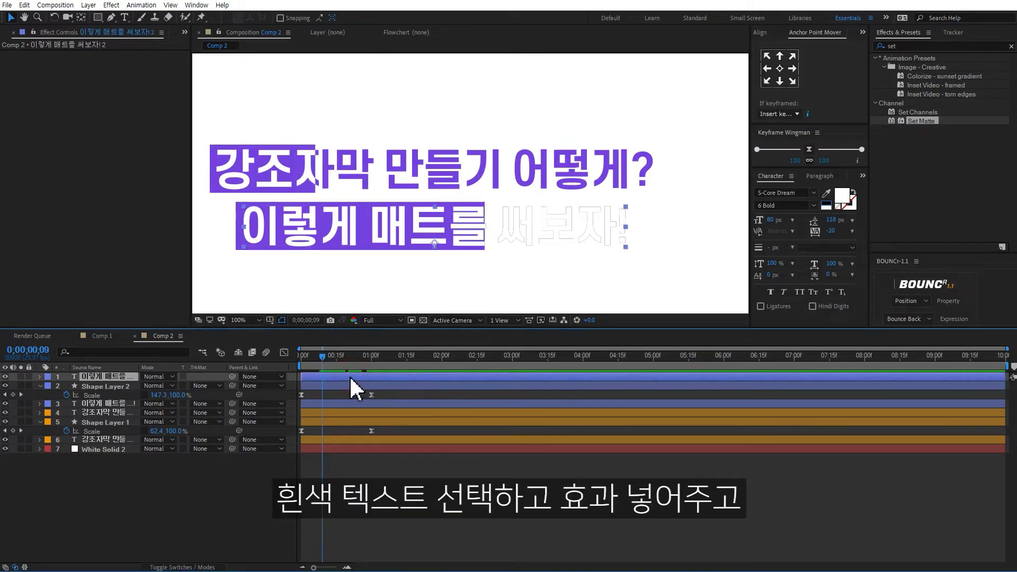
{"action": "double_click", "coordinate": [921, 122]}
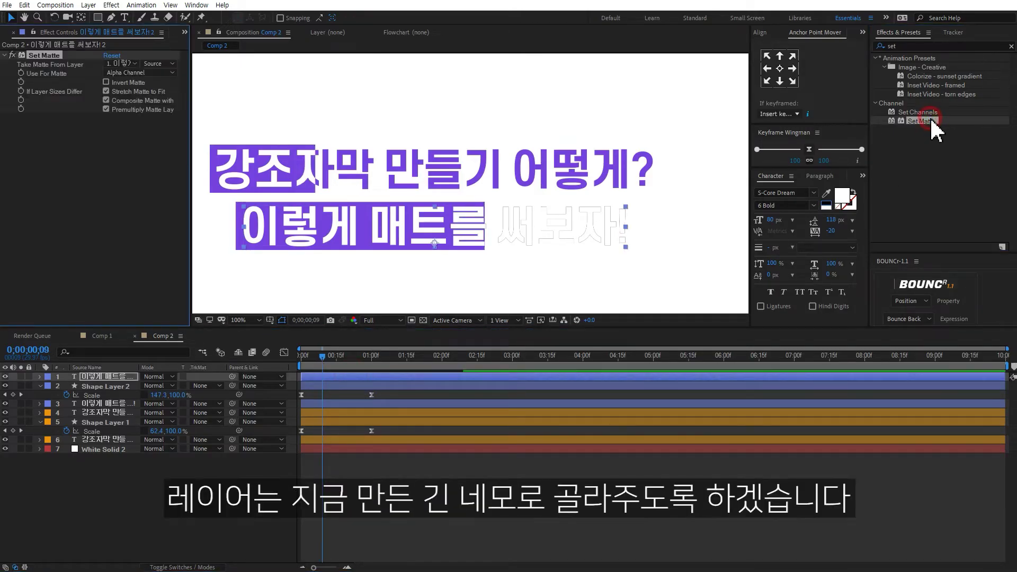
{"action": "left_click", "coordinate": [127, 63]}
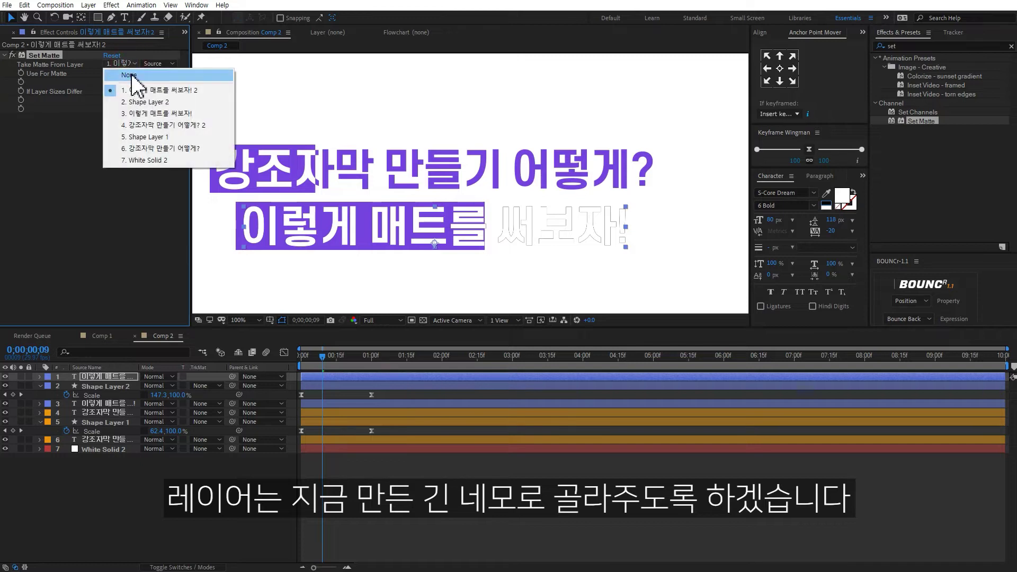
{"action": "left_click", "coordinate": [137, 102]}
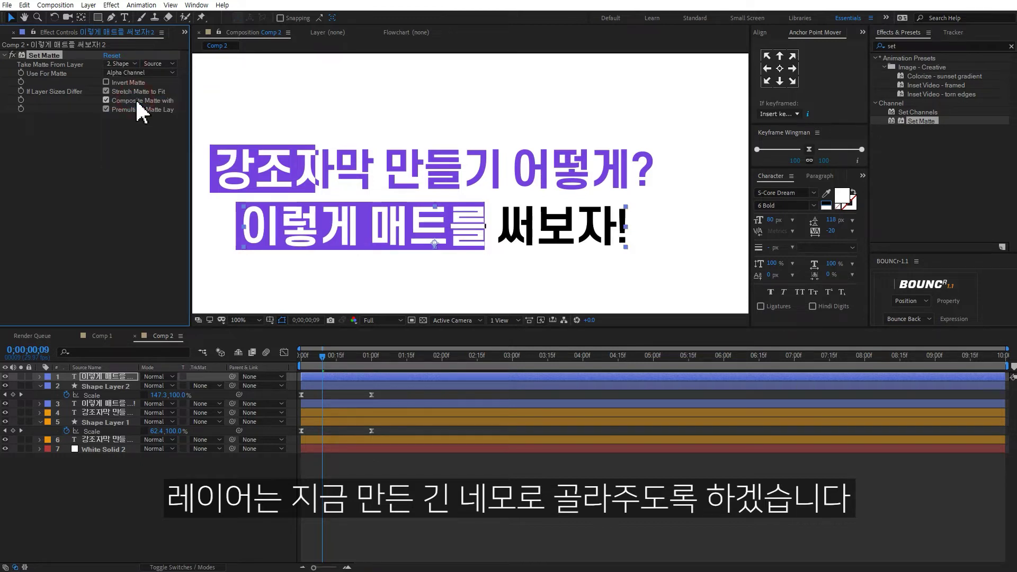
Shift the white lower text copy and Shape Layer 2 to start at 0;00;02;00 and preview the animation.
{"action": "left_click_drag", "start_coordinate": [329, 356], "coordinate": [442, 362]}
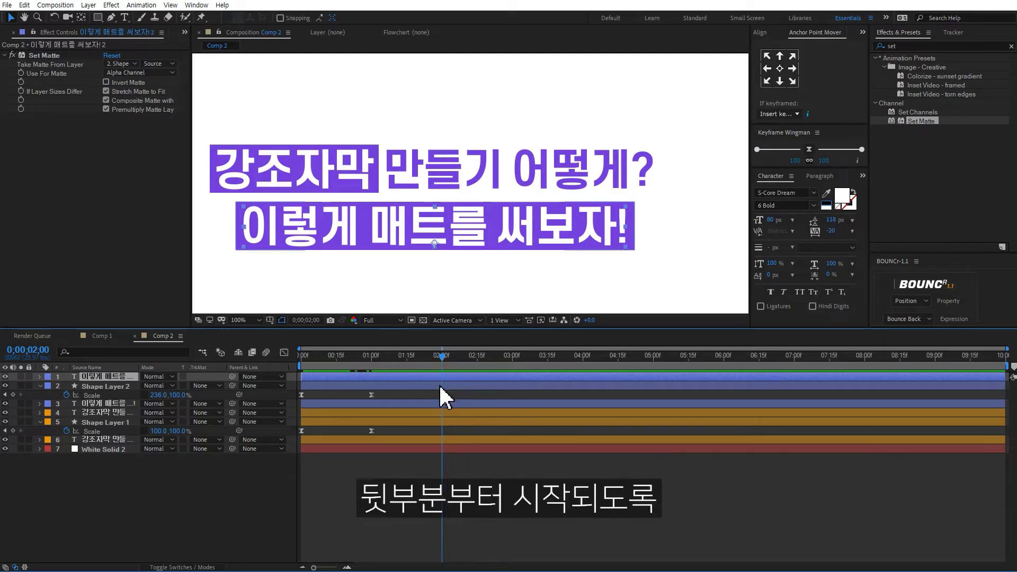
{"action": "left_click", "coordinate": [440, 386]}
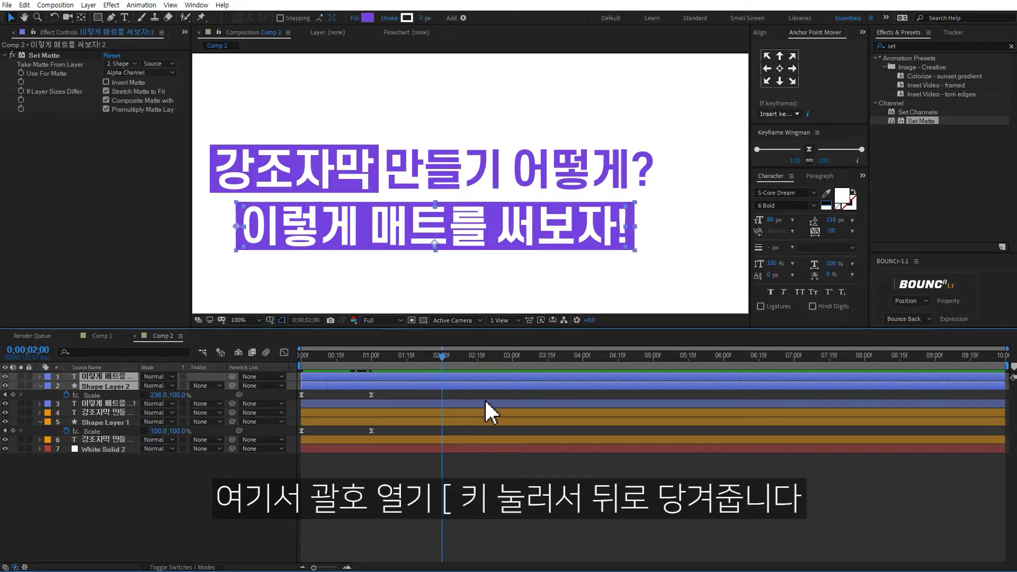
{"action": "key", "text": "comma"}
{"action": "key", "text": "bracketleft"}
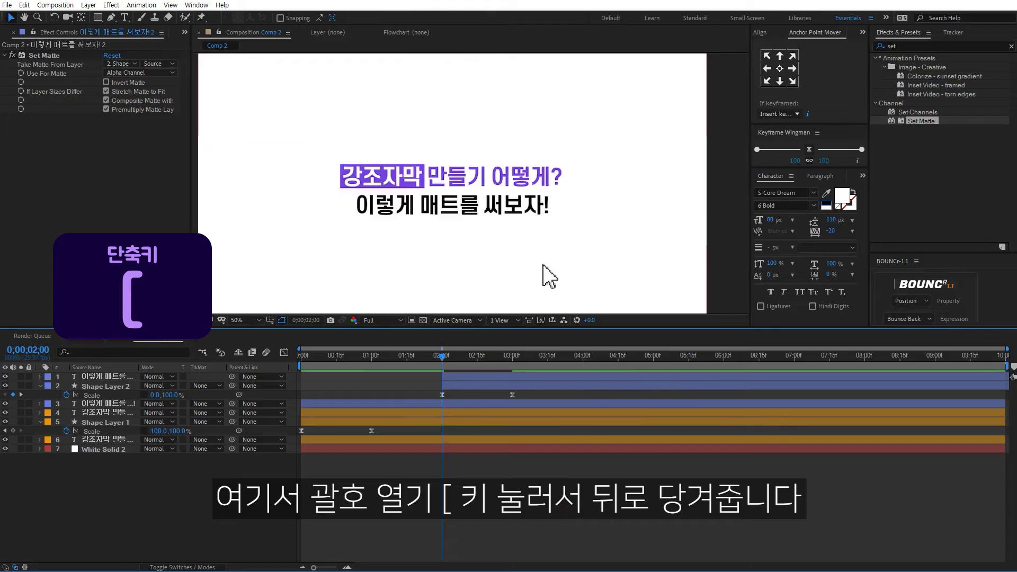
{"action": "key", "text": "space"}
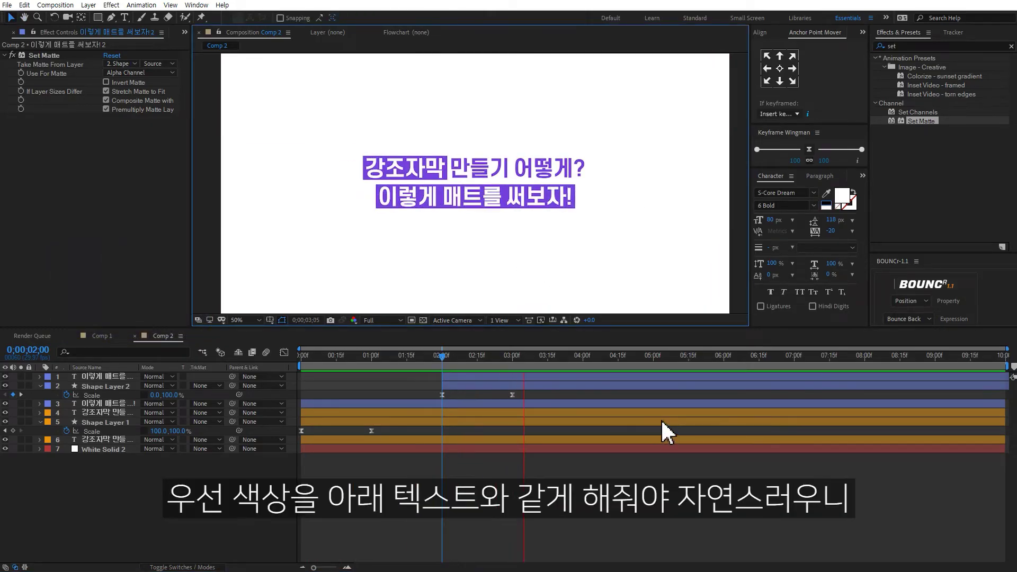
Change the fill of the Shape Layer 2 box to black and preview the result.
{"action": "left_click_drag", "start_coordinate": [493, 354], "coordinate": [499, 354]}
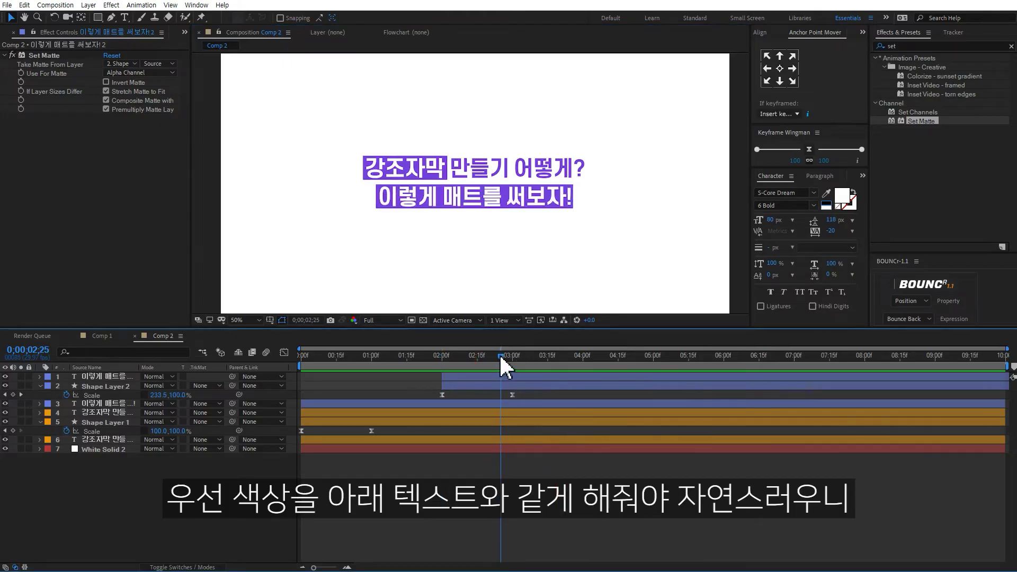
{"action": "left_click", "coordinate": [514, 385]}
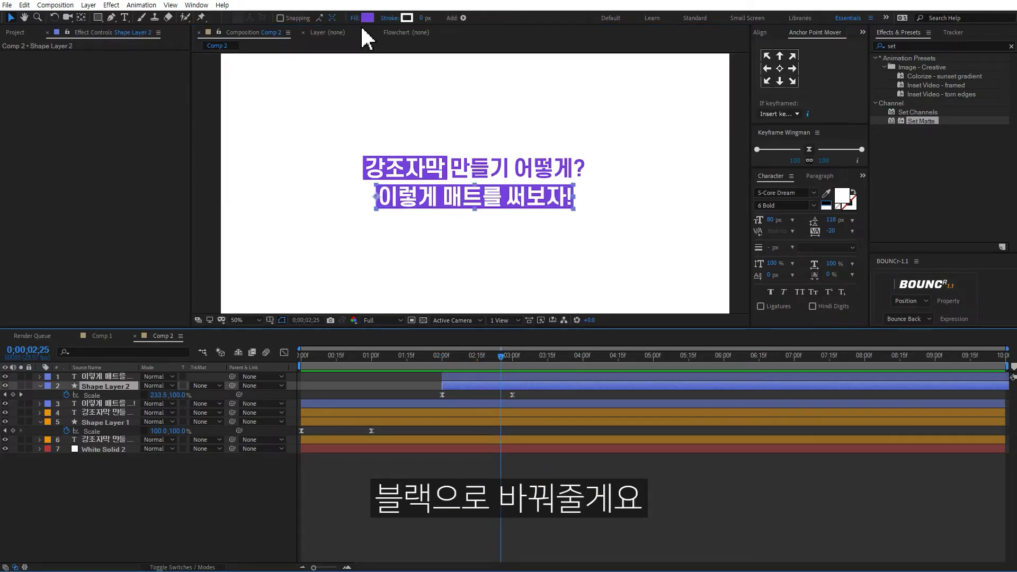
{"action": "left_click", "coordinate": [367, 20]}
{"action": "left_click_drag", "start_coordinate": [680, 304], "coordinate": [674, 358]}
{"action": "left_click", "coordinate": [857, 227]}
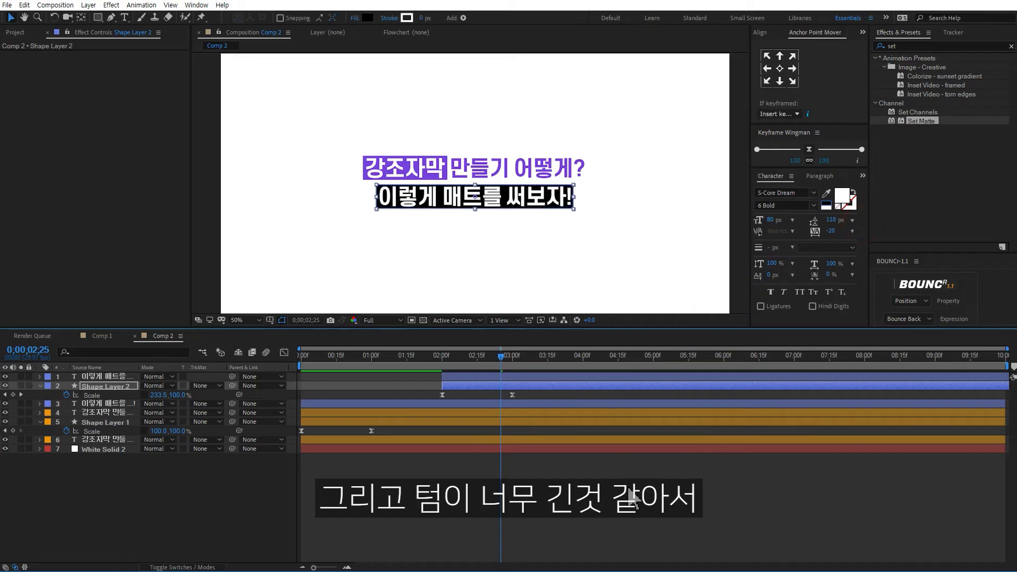
{"action": "left_click", "coordinate": [631, 480]}
{"action": "key", "text": "space"}
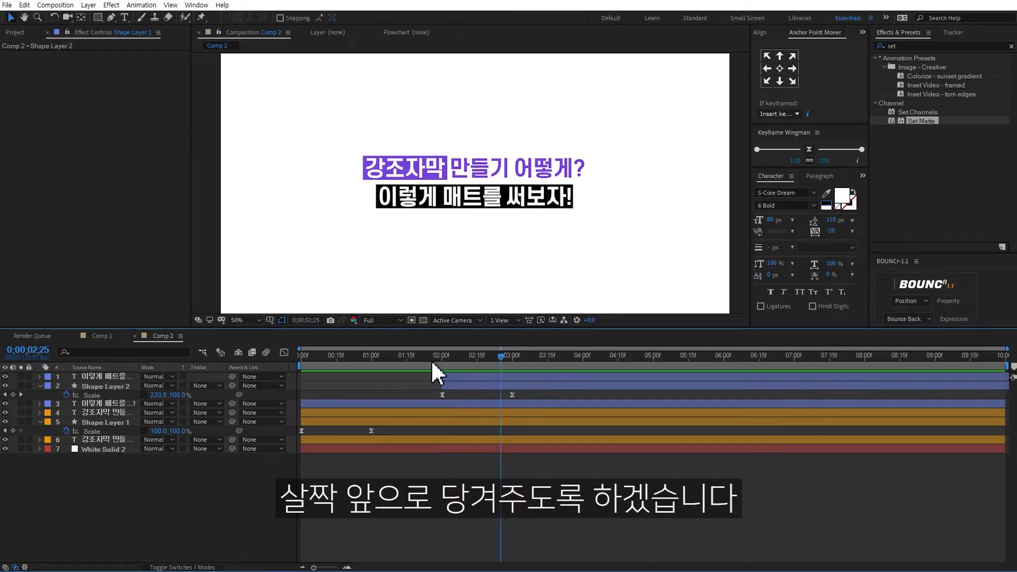
Shift the white lower text copy and Shape Layer 2 to start at 0;00;01;20 and preview the timing.
{"action": "left_click", "coordinate": [443, 357]}
{"action": "key", "text": "shift+Page_Up"}
{"action": "key", "text": "shift+Page_Up"}
{"action": "left_click", "coordinate": [448, 376]}
{"action": "left_click", "coordinate": [448, 385], "text": "shift"}
{"action": "key", "text": "shift+Page_Down"}
{"action": "key", "text": "bracketleft"}
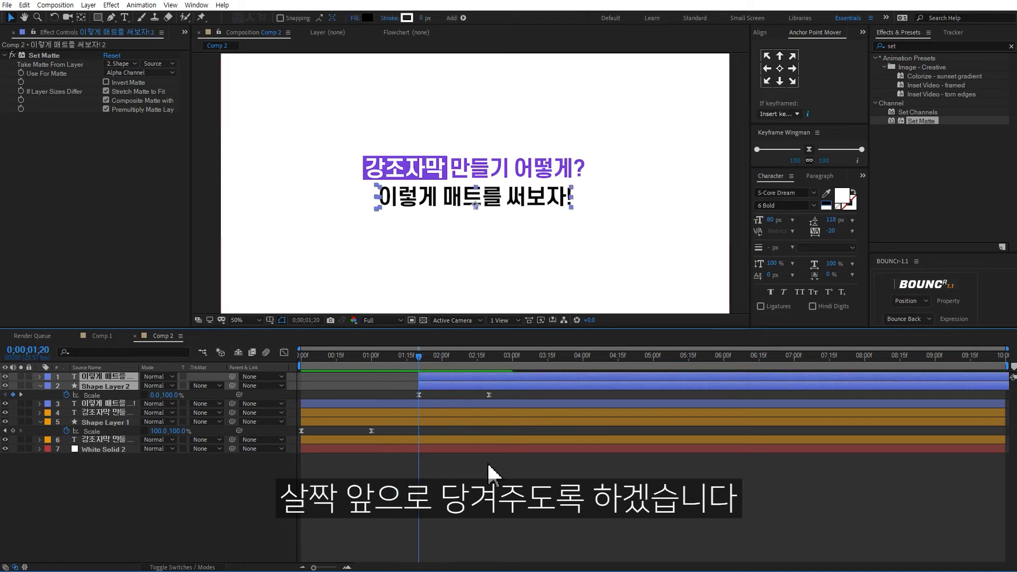
{"action": "left_click", "coordinate": [487, 487]}
{"action": "key", "text": "space"}
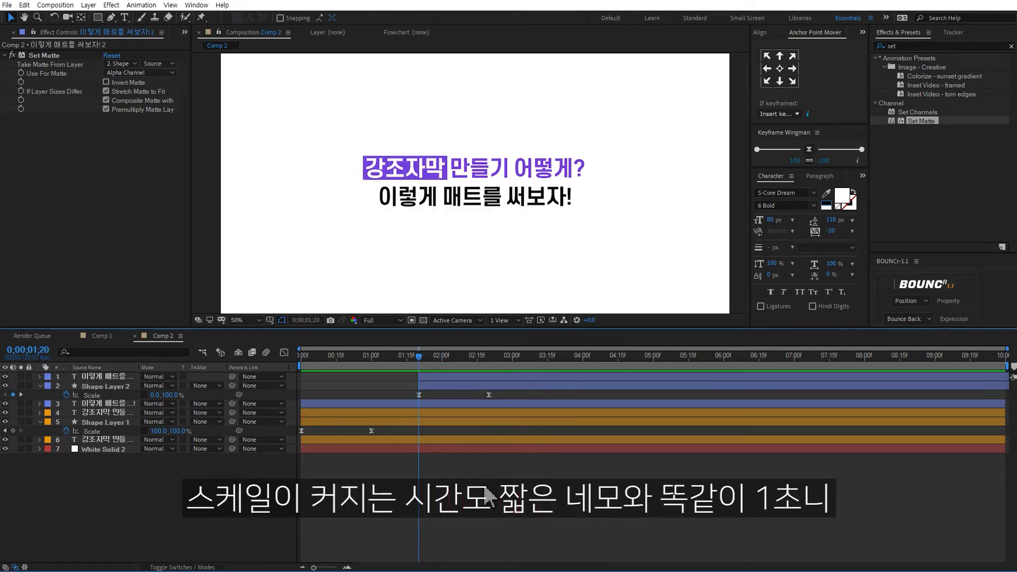
Move Shape Layer 2's second Scale keyframe to 0;00;03;00 and preview the slower growth.
{"action": "left_click", "coordinate": [489, 354]}
{"action": "key", "text": "shift+Page_Down"}
{"action": "left_click_drag", "start_coordinate": [488, 395], "coordinate": [512, 394]}
{"action": "left_click", "coordinate": [552, 509]}
{"action": "key", "text": "space"}
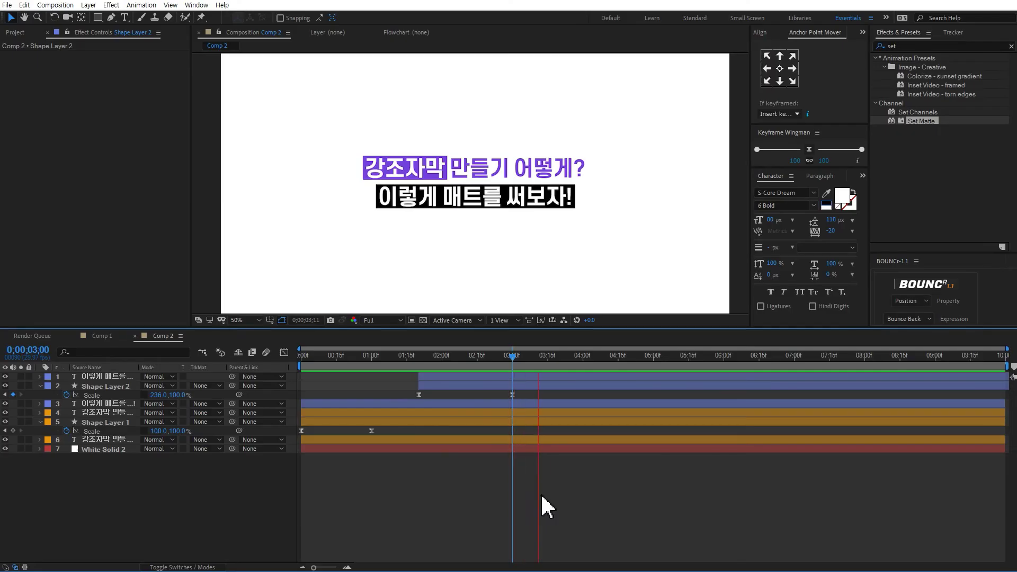
{"action": "key", "text": "space"}
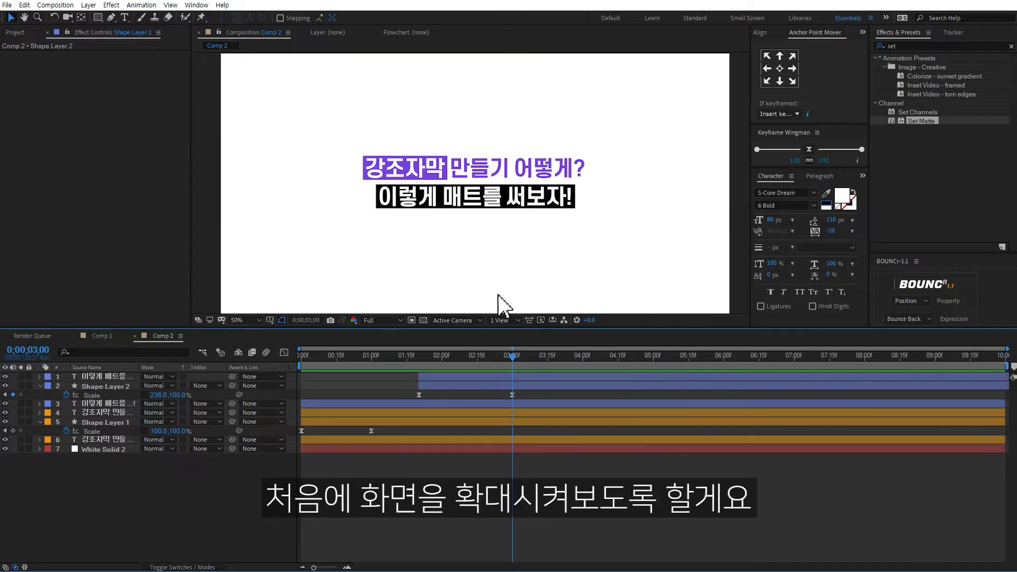
{"action": "key", "text": "space"}
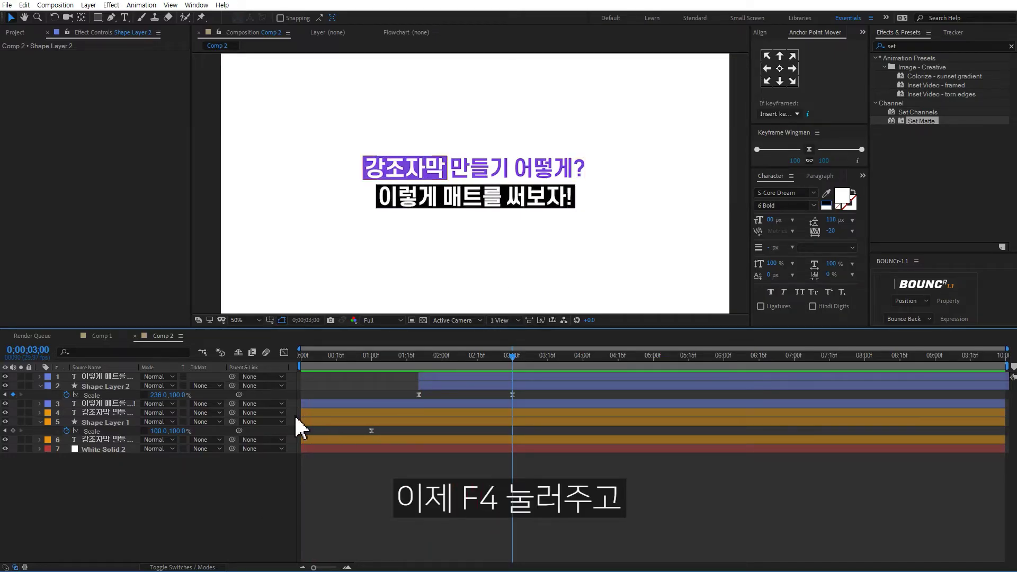
Turn on 3D for all text and shape layers, leaving out White Solid 2, and collapse their properties.
{"action": "key", "text": "F4"}
{"action": "left_click", "coordinate": [125, 377]}
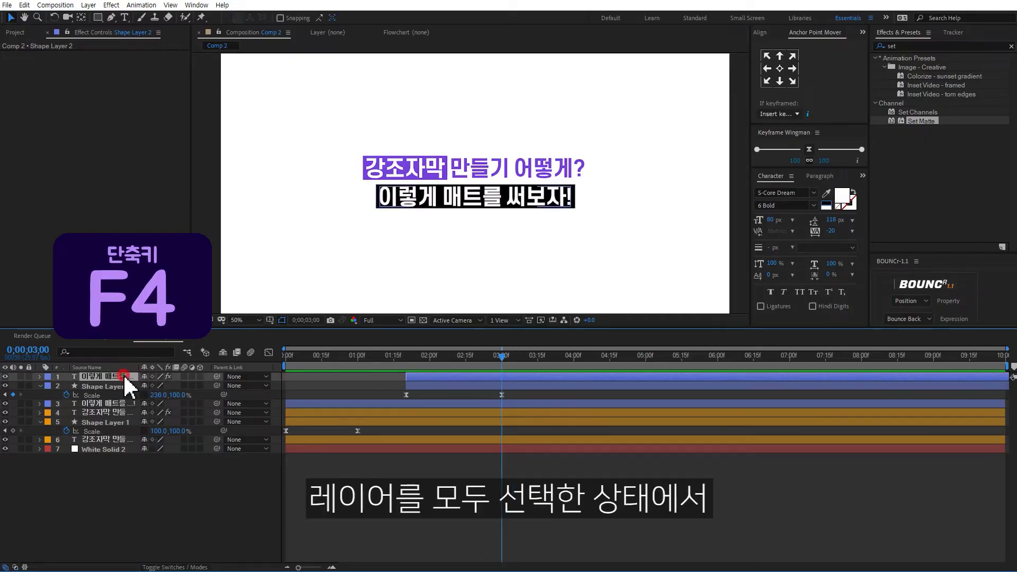
{"action": "left_click", "coordinate": [112, 439], "text": "shift"}
{"action": "left_click", "coordinate": [200, 440]}
{"action": "left_click", "coordinate": [441, 416]}
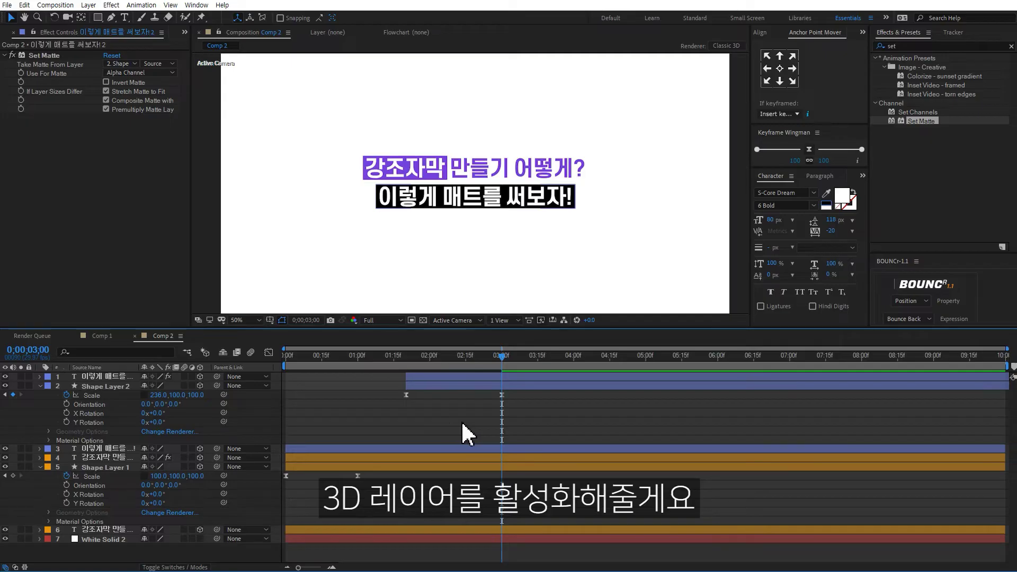
{"action": "key", "text": "u"}
Add a new two-node camera layer with the 35mm preset to the composition.
{"action": "right_click", "coordinate": [172, 489]}
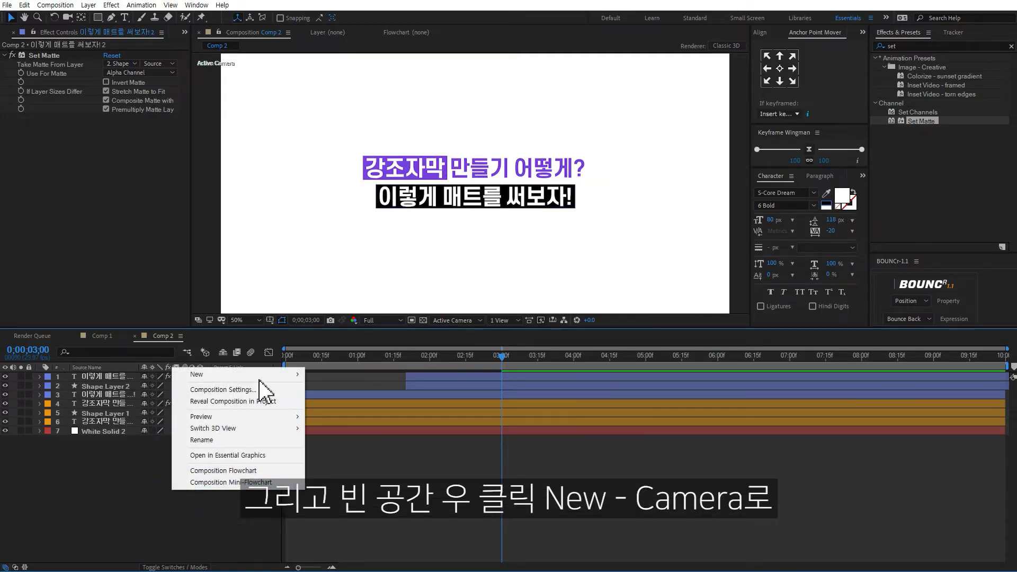
{"action": "mouse_move", "coordinate": [254, 377]}
{"action": "left_click", "coordinate": [361, 424]}
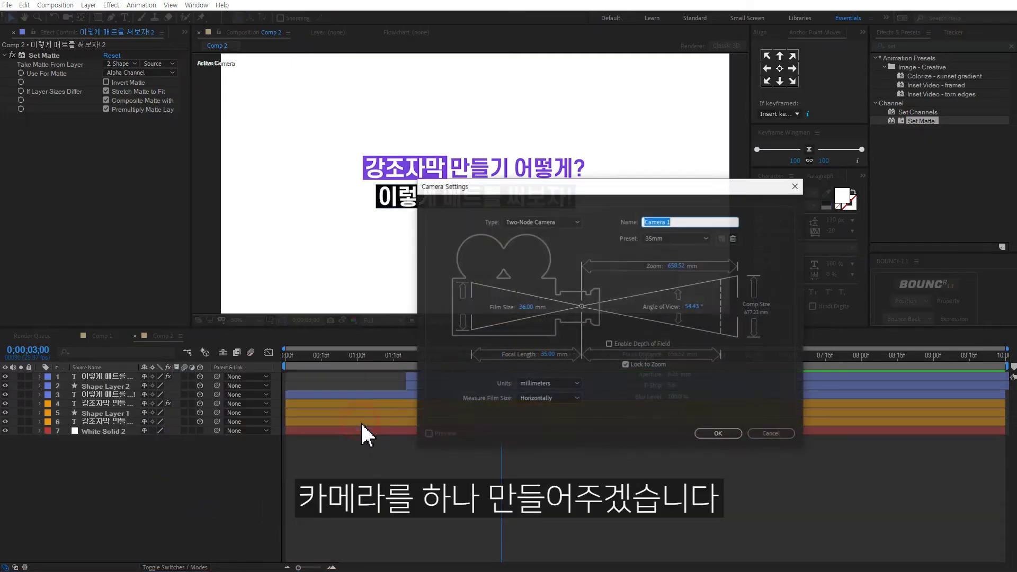
{"action": "left_click", "coordinate": [716, 434]}
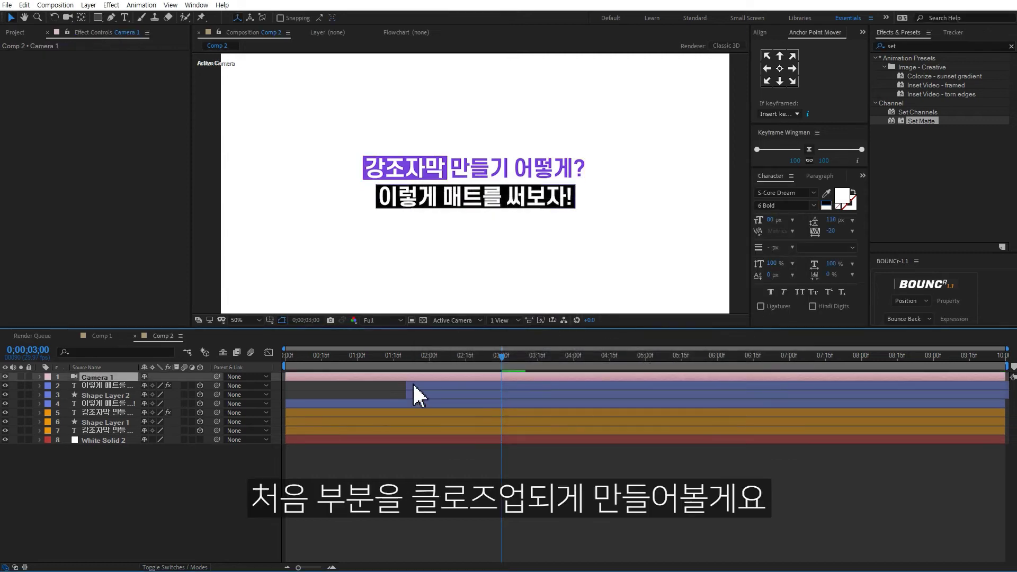
Split the camera layer at 0;00;00;20 and delete the part after the cut.
{"action": "left_click_drag", "start_coordinate": [317, 354], "coordinate": [266, 361]}
{"action": "key", "text": "shift+Page_Down"}
{"action": "key", "text": "shift+Page_Down"}
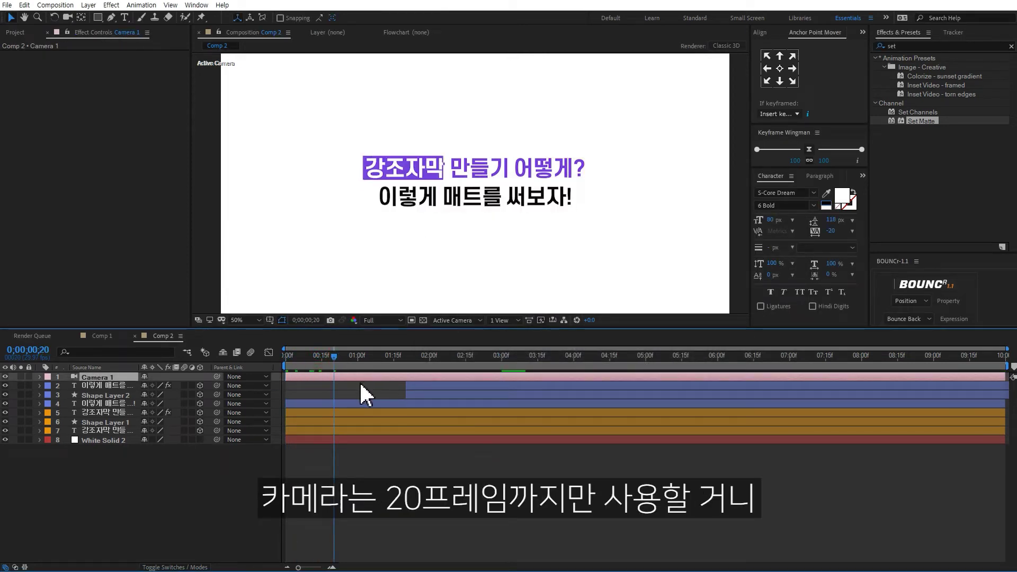
{"action": "key", "text": "ctrl+shift+d"}
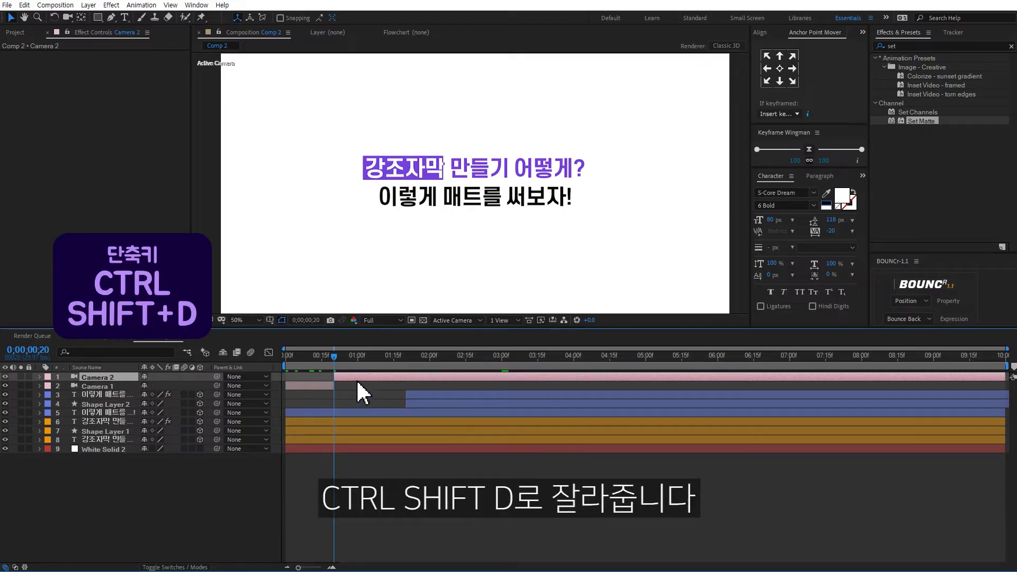
{"action": "key", "text": "Delete"}
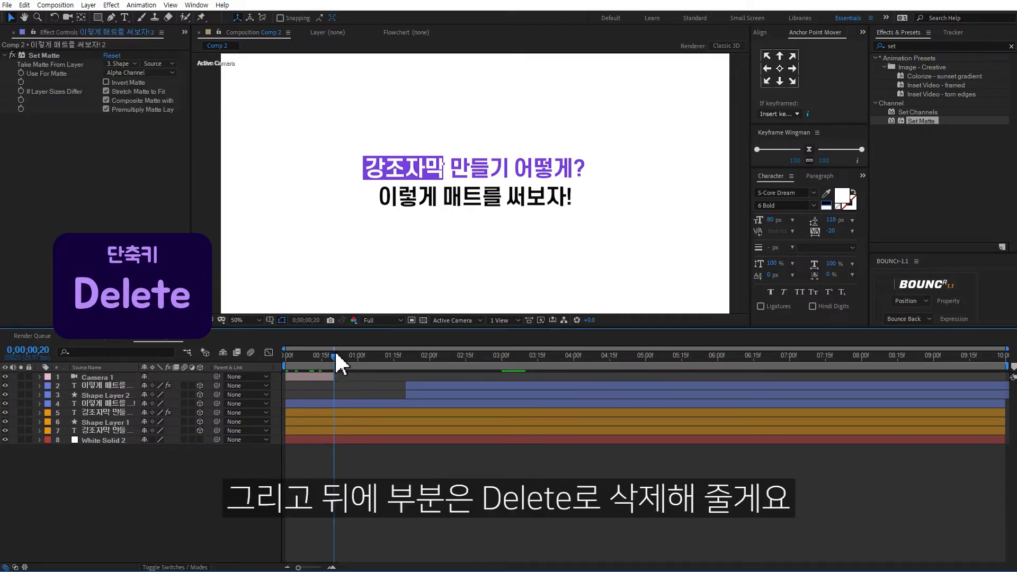
Orbit and move Camera 1 at 0;00;00;12 for a close-up on the highlighted start of the caption, and preview the cut back.
{"action": "left_click", "coordinate": [314, 351]}
{"action": "left_click", "coordinate": [316, 377]}
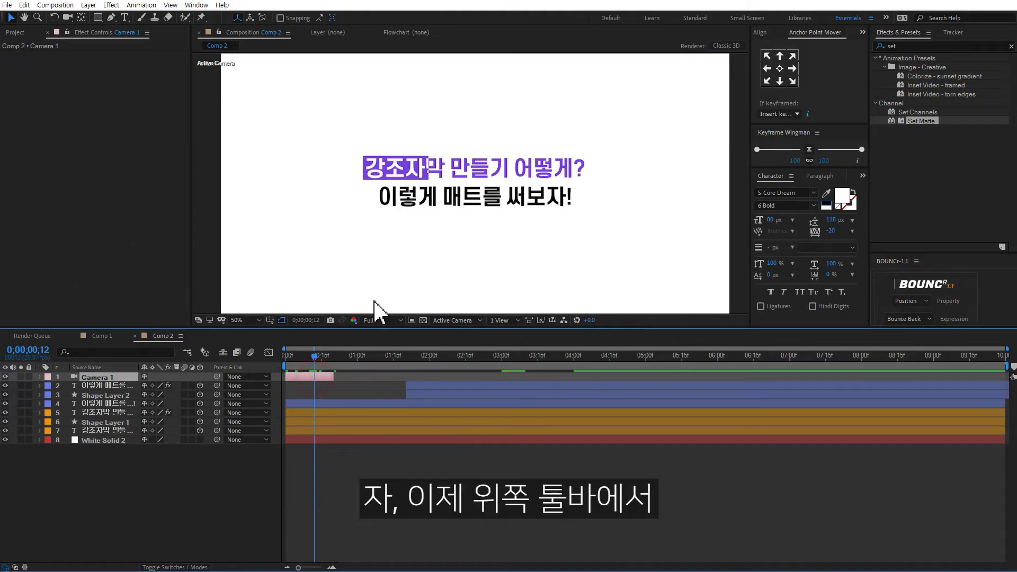
{"action": "left_click", "coordinate": [69, 16]}
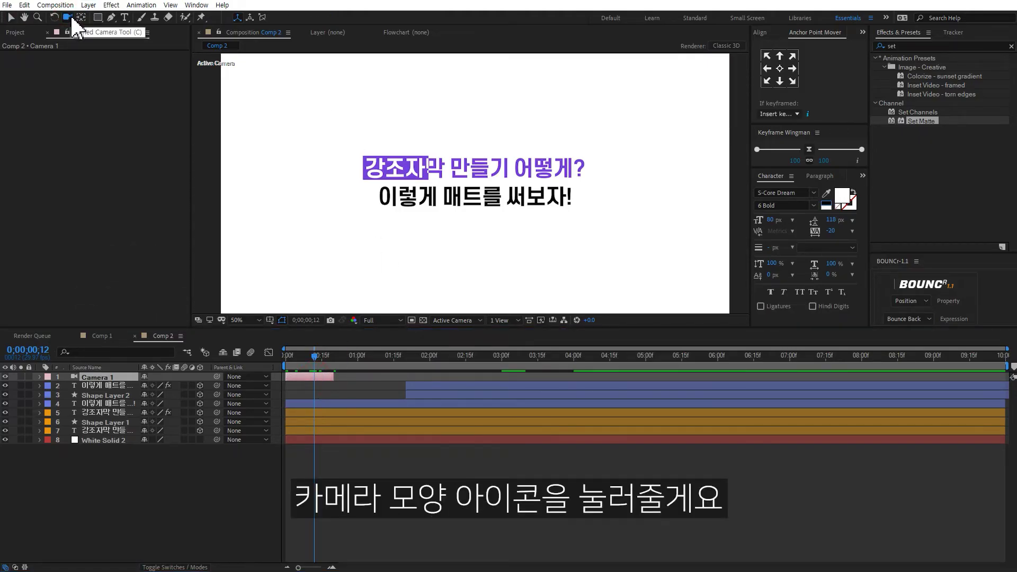
{"action": "left_click_drag", "start_coordinate": [432, 201], "coordinate": [418, 141]}
{"action": "left_click_drag", "start_coordinate": [381, 183], "coordinate": [519, 222]}
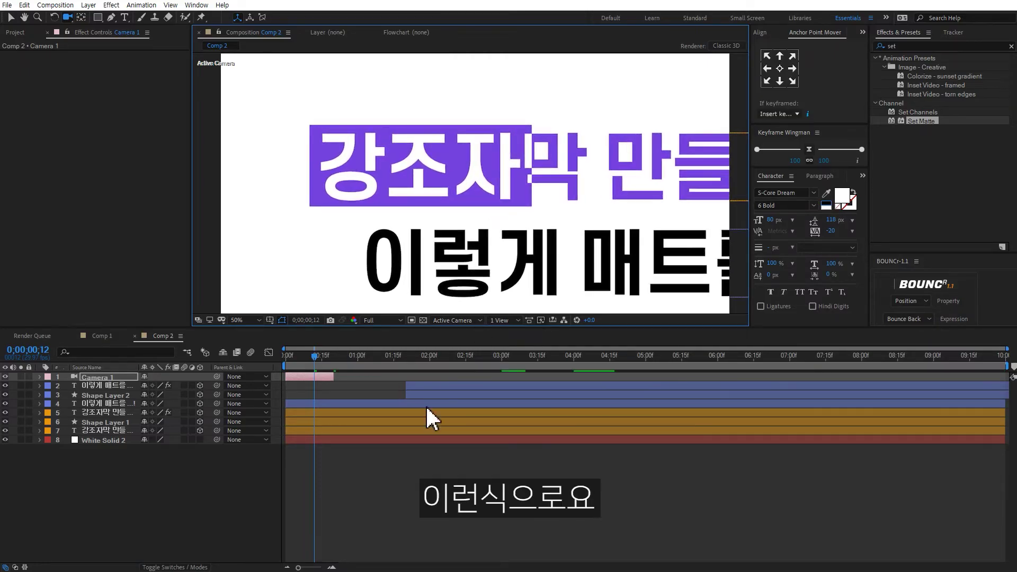
{"action": "left_click_drag", "start_coordinate": [309, 359], "coordinate": [349, 357]}
{"action": "left_click", "coordinate": [456, 473]}
{"action": "key", "text": "space"}
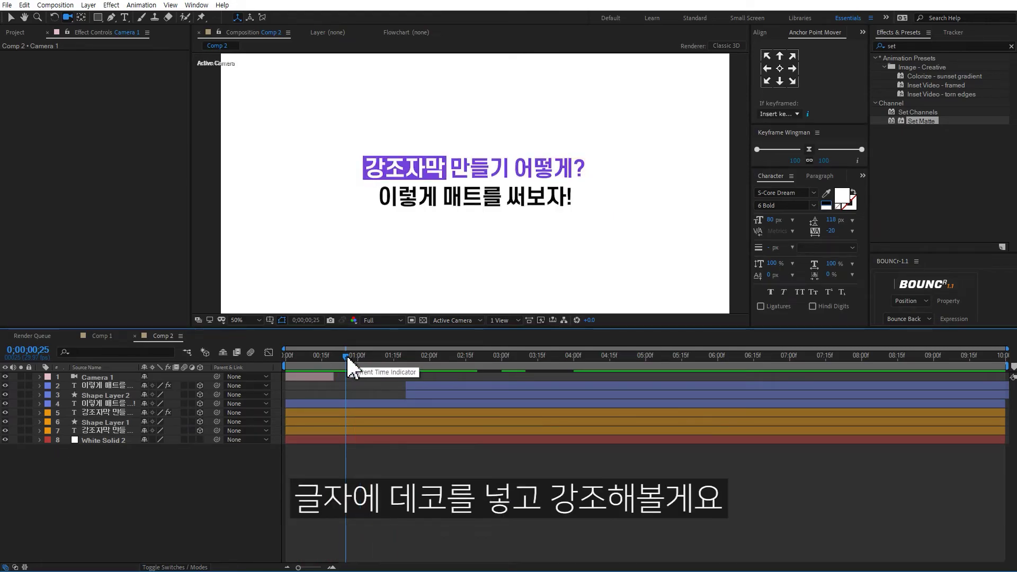
Draw a very small circle with the Ellipse tool just above the 어 of 어떻게, with the time at 0;00;01;00.
{"action": "left_click_drag", "start_coordinate": [345, 354], "coordinate": [357, 355]}
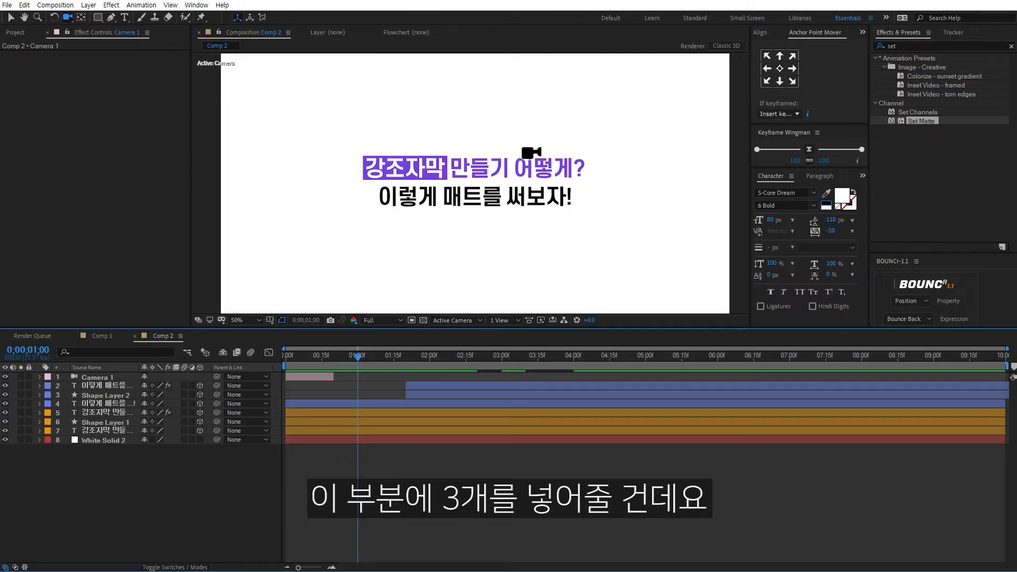
{"action": "left_click", "coordinate": [11, 17]}
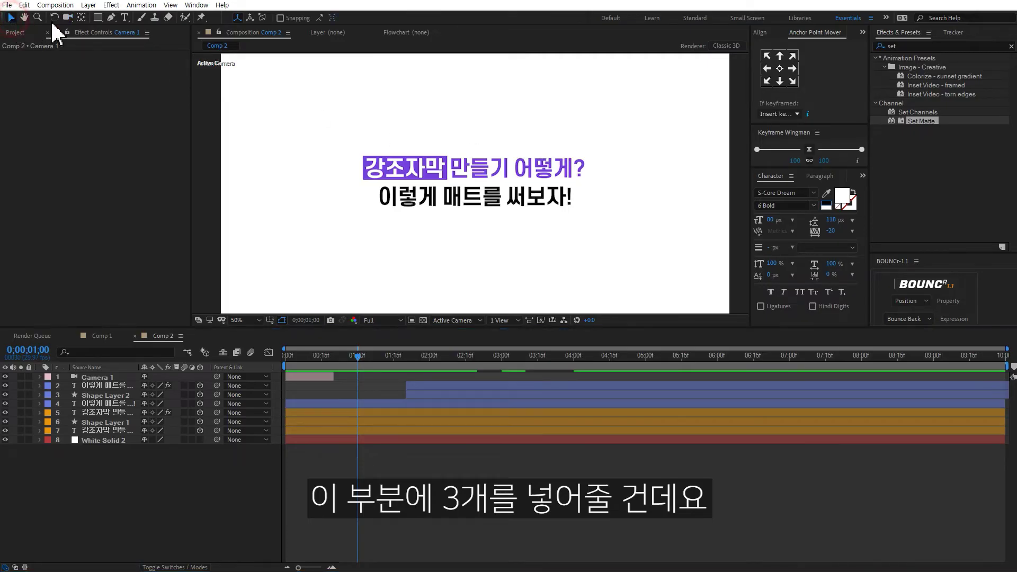
{"action": "left_click_drag", "start_coordinate": [98, 19], "coordinate": [135, 43]}
{"action": "scroll", "coordinate": [551, 166], "scroll_direction": "up", "scroll_amount": 4}
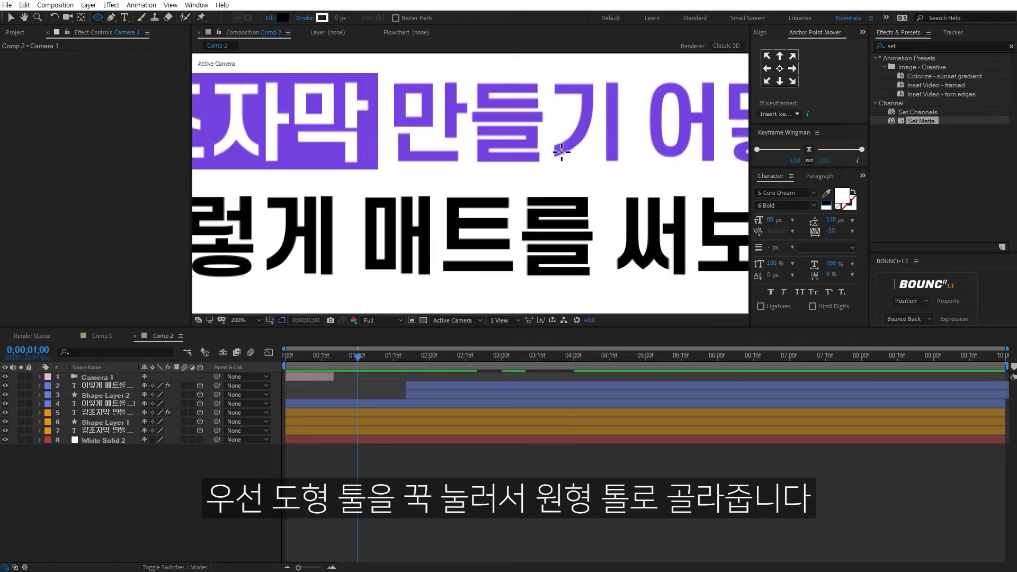
{"action": "left_click_drag", "start_coordinate": [497, 176], "coordinate": [503, 181]}
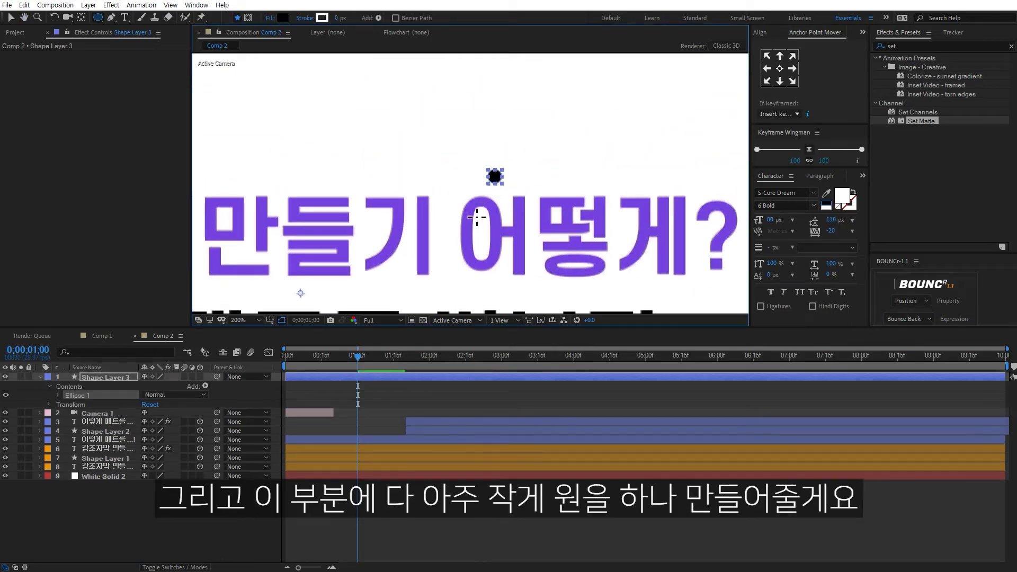
Move the new circle layer's anchor point to the centre of the circle.
{"action": "key", "text": "y"}
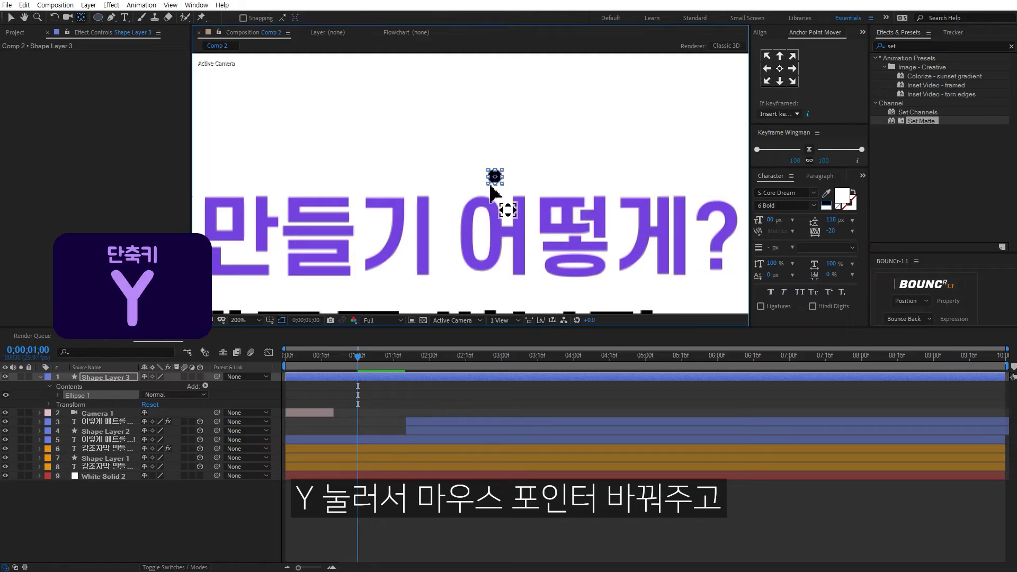
{"action": "scroll", "coordinate": [472, 238], "scroll_direction": "down", "scroll_amount": 4}
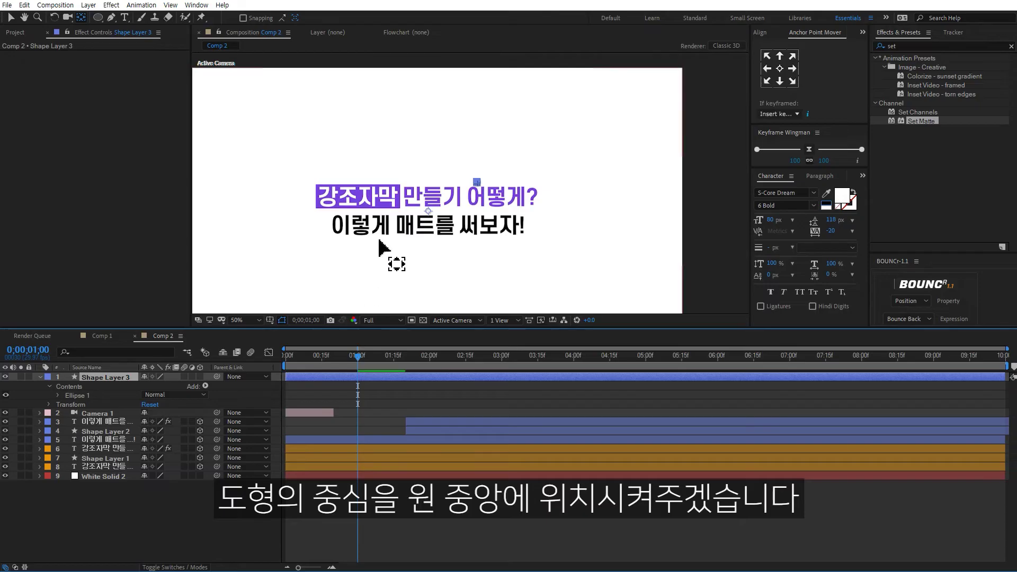
{"action": "scroll", "coordinate": [433, 217], "scroll_direction": "up", "scroll_amount": 4}
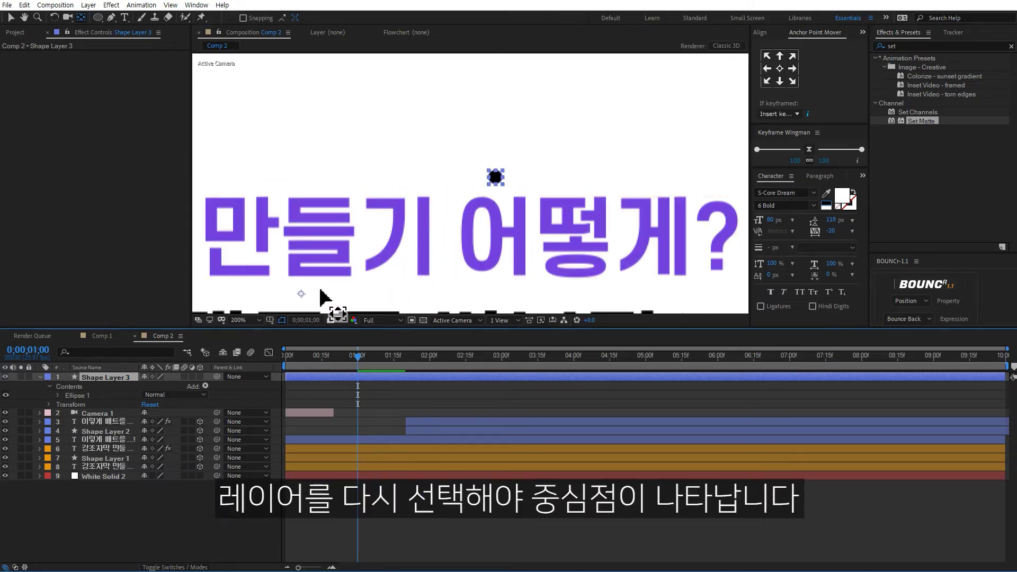
{"action": "left_click_drag", "start_coordinate": [302, 296], "coordinate": [496, 185]}
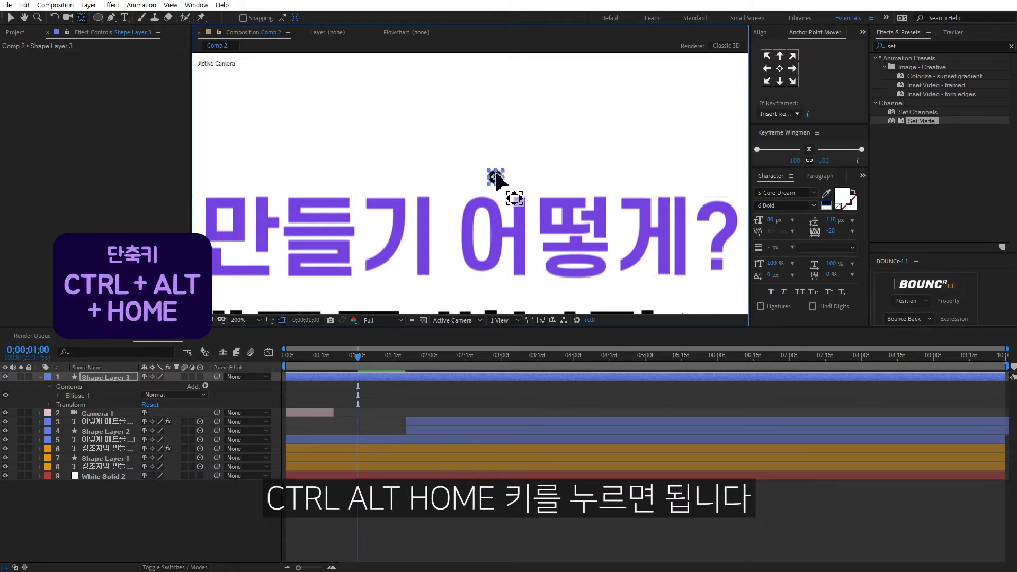
{"action": "key", "text": "v"}
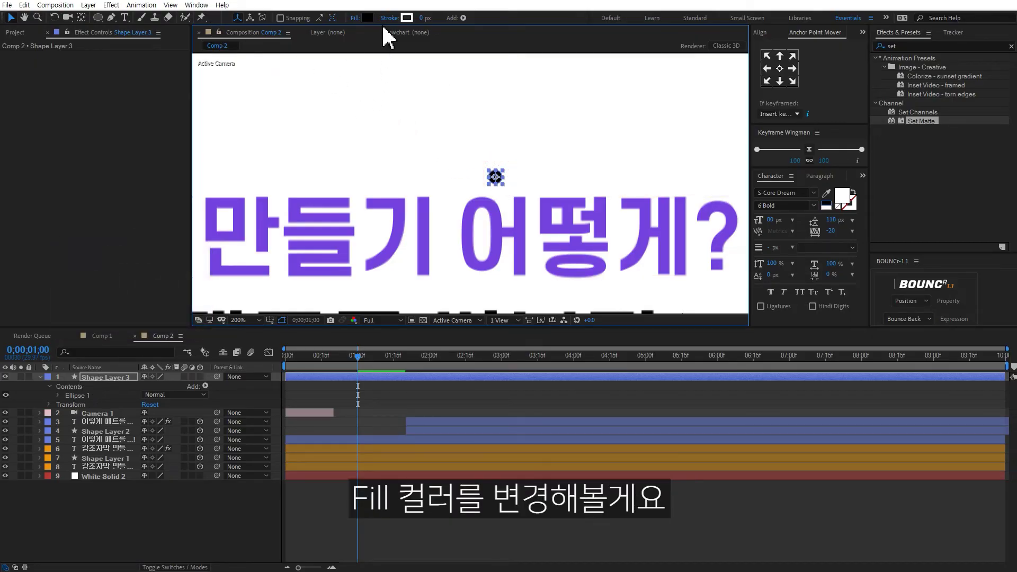
Set the circle's fill to the caption's purple, 7642DF, by sampling the text colour.
{"action": "left_click", "coordinate": [368, 19]}
{"action": "left_click", "coordinate": [841, 278]}
{"action": "left_click", "coordinate": [524, 225]}
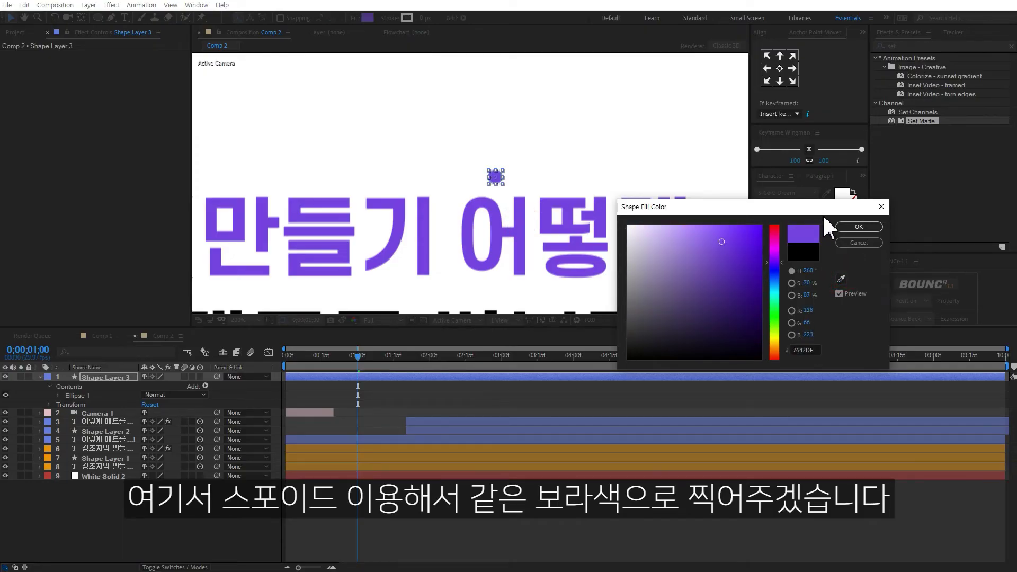
{"action": "left_click", "coordinate": [858, 227]}
Make the circle layer start at 0;00;01;00 and add a Position keyframe five frames in, at 0;00;01;05.
{"action": "left_click", "coordinate": [127, 376]}
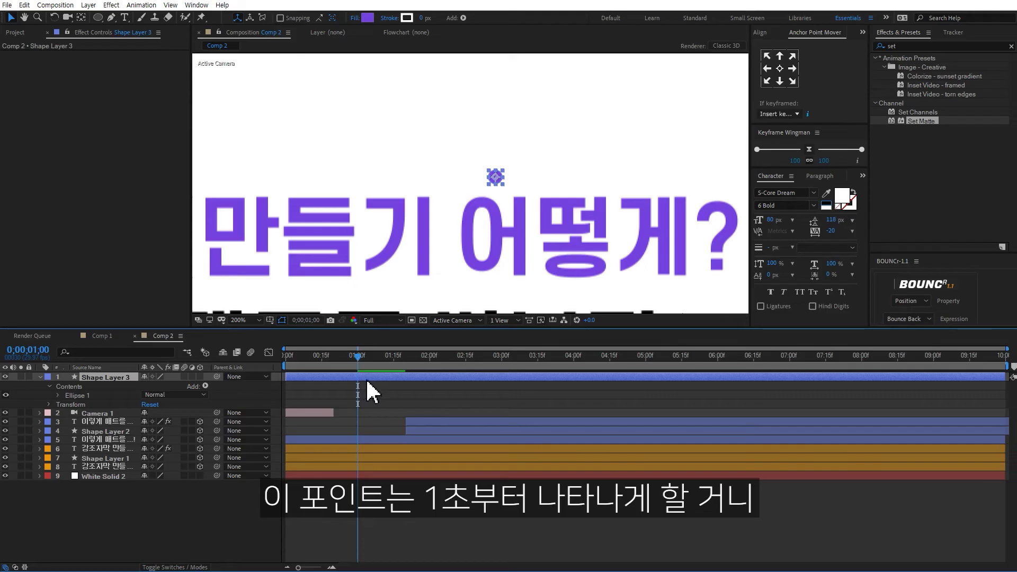
{"action": "key", "text": "bracketleft"}
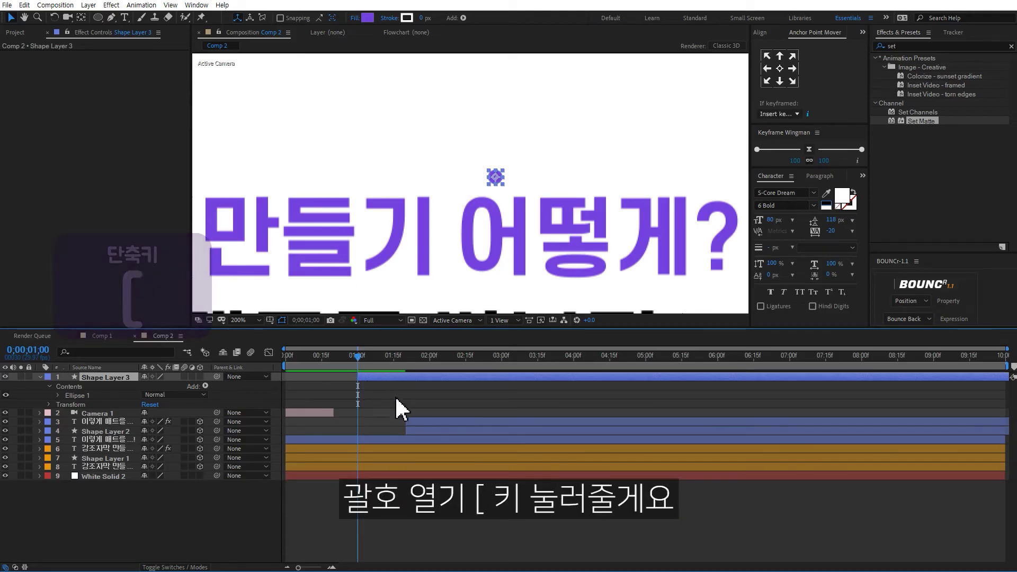
{"action": "key", "text": "p"}
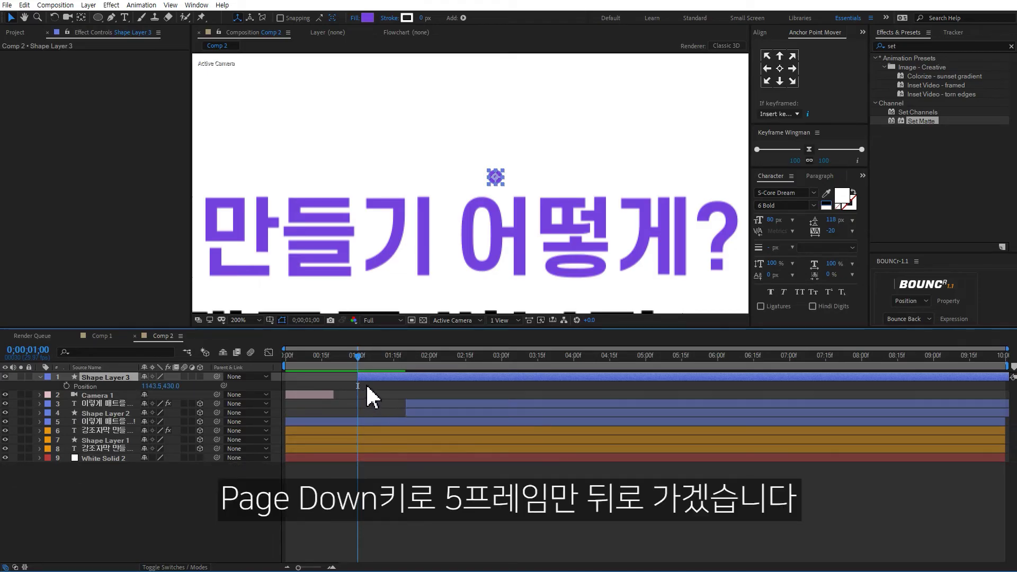
{"action": "key", "text": "Page_Down"}
{"action": "key", "text": "Page_Down"}
{"action": "key", "text": "Page_Down"}
{"action": "key", "text": "Page_Down"}
{"action": "key", "text": "Page_Down"}
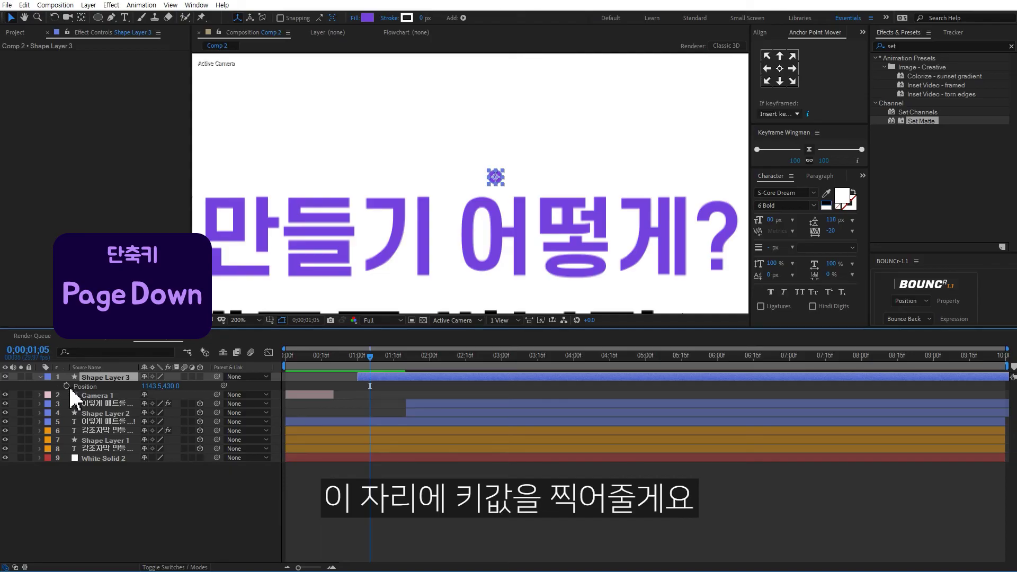
{"action": "left_click", "coordinate": [66, 386]}
Raise the circle to a Y position of 349 at 0;00;01;00 and preview its drop onto the text.
{"action": "left_click", "coordinate": [358, 355]}
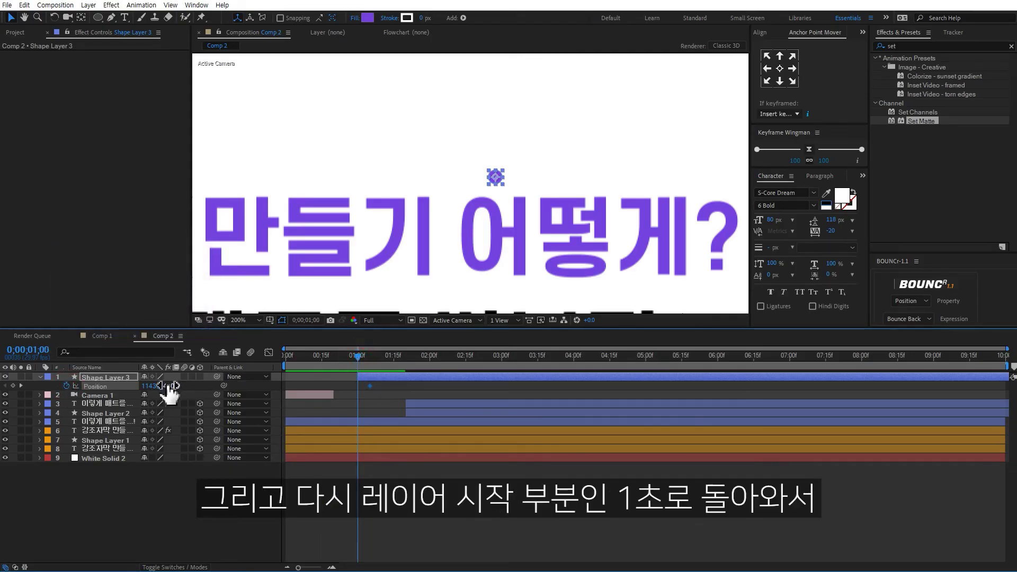
{"action": "left_click_drag", "start_coordinate": [169, 386], "coordinate": [131, 382]}
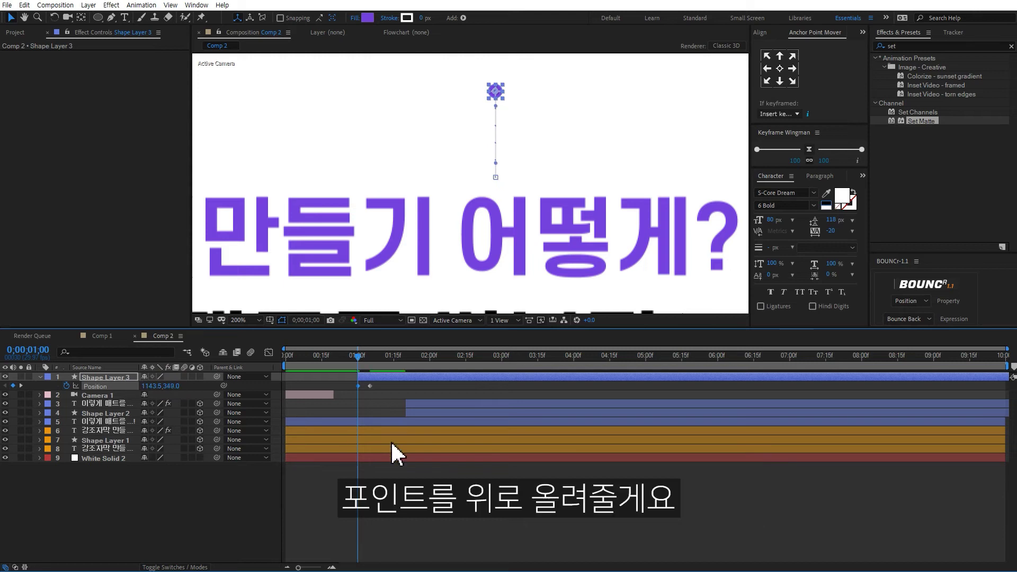
{"action": "left_click", "coordinate": [443, 508]}
{"action": "scroll", "coordinate": [522, 283], "scroll_direction": "down", "scroll_amount": 3}
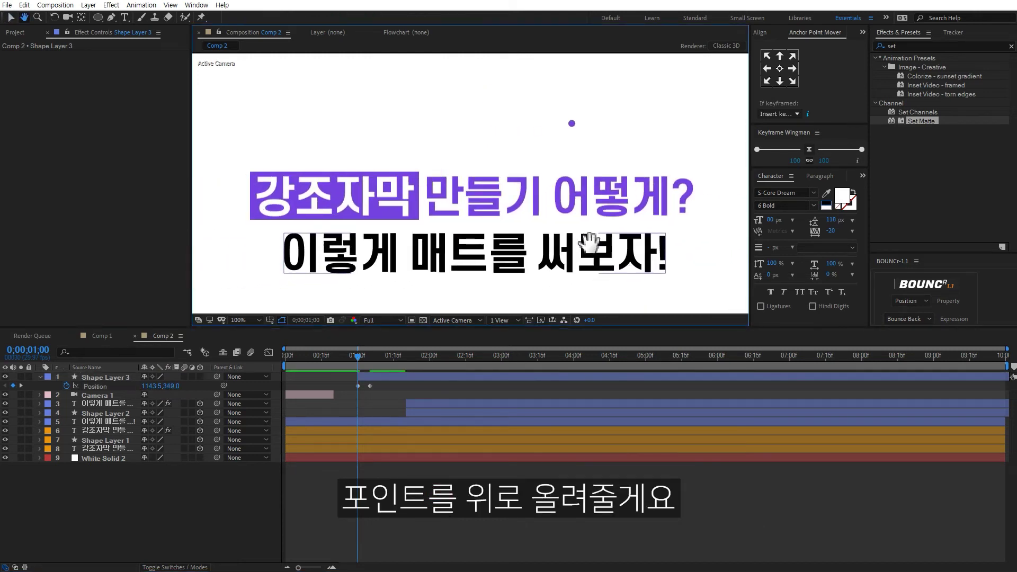
{"action": "key", "text": "space"}
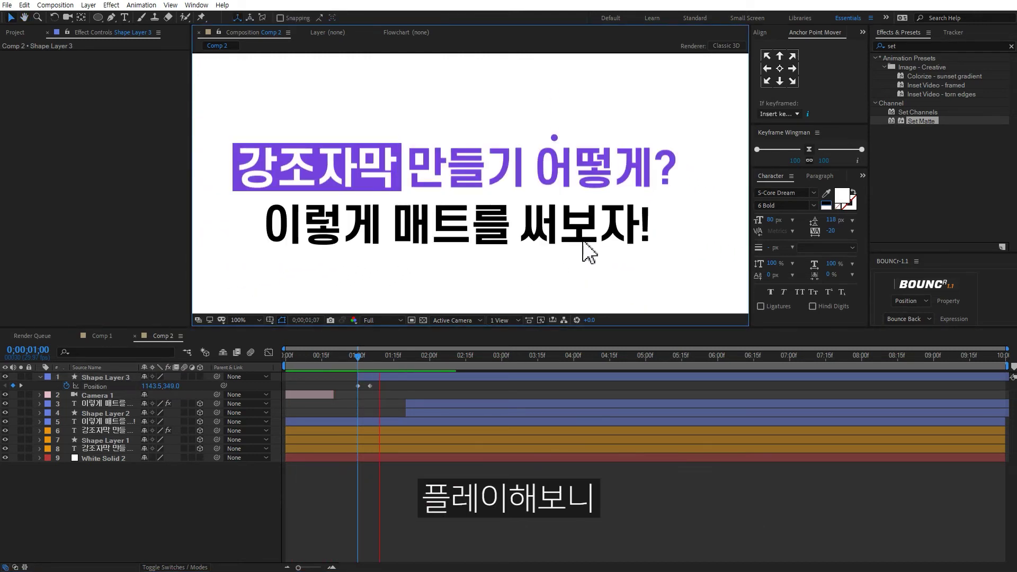
{"action": "scroll", "coordinate": [564, 241], "scroll_direction": "down", "scroll_amount": 2}
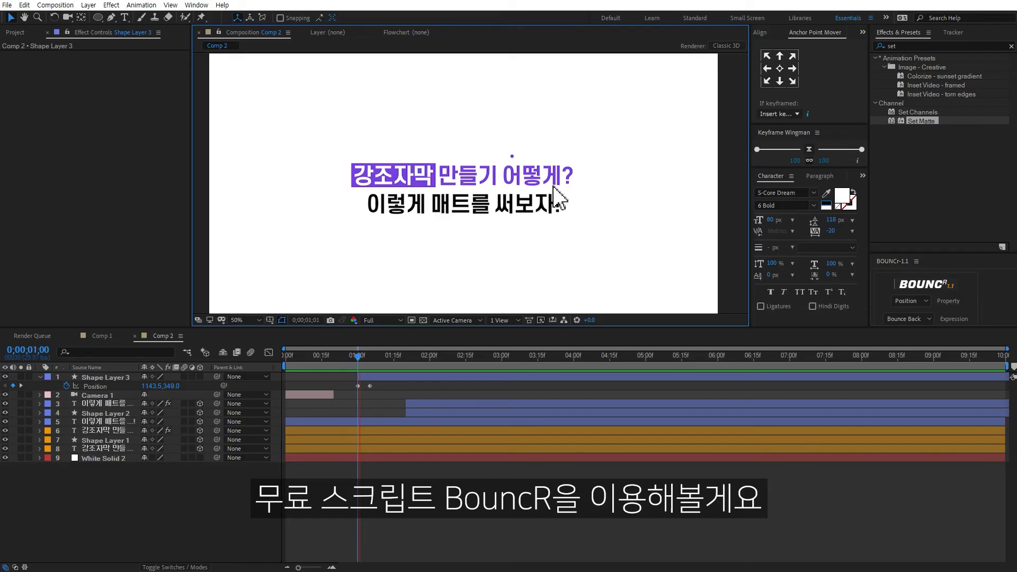
{"action": "key", "text": "space"}
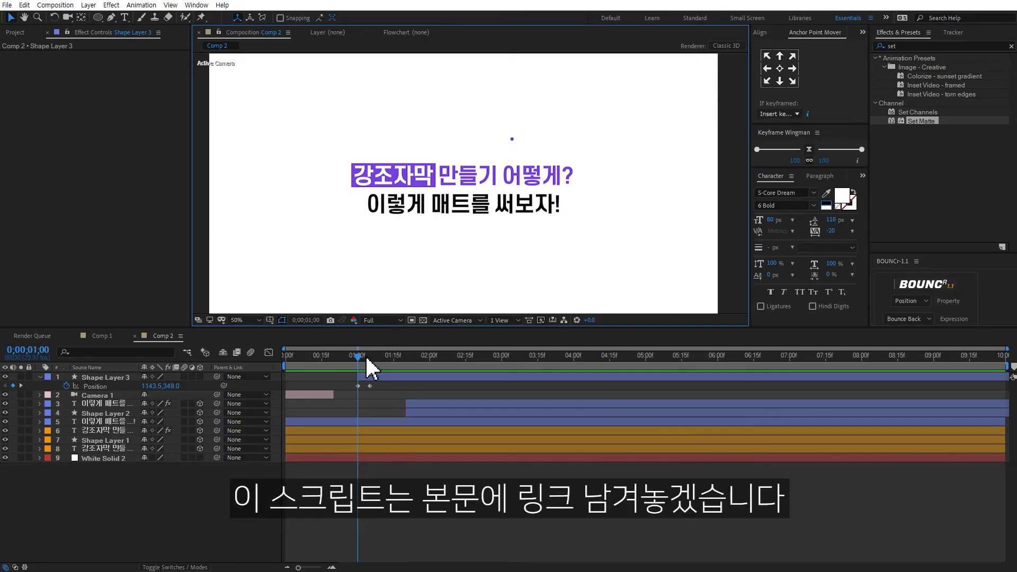
Apply the BOUNCr Bounce Back expression to the circle's Position at 0;00;01;05 and preview the bounce.
{"action": "left_click_drag", "start_coordinate": [367, 362], "coordinate": [372, 363]}
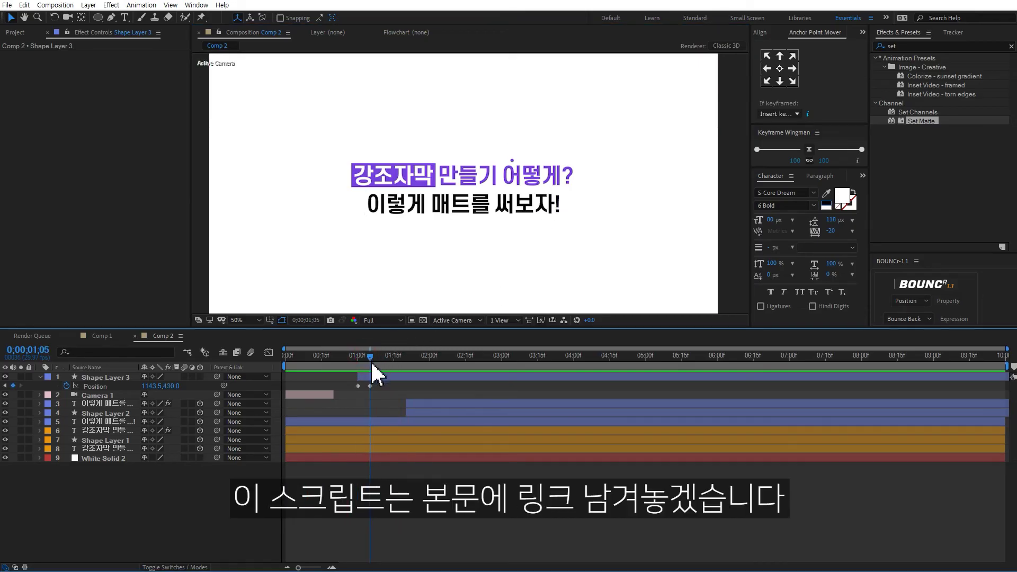
{"action": "left_click", "coordinate": [376, 376]}
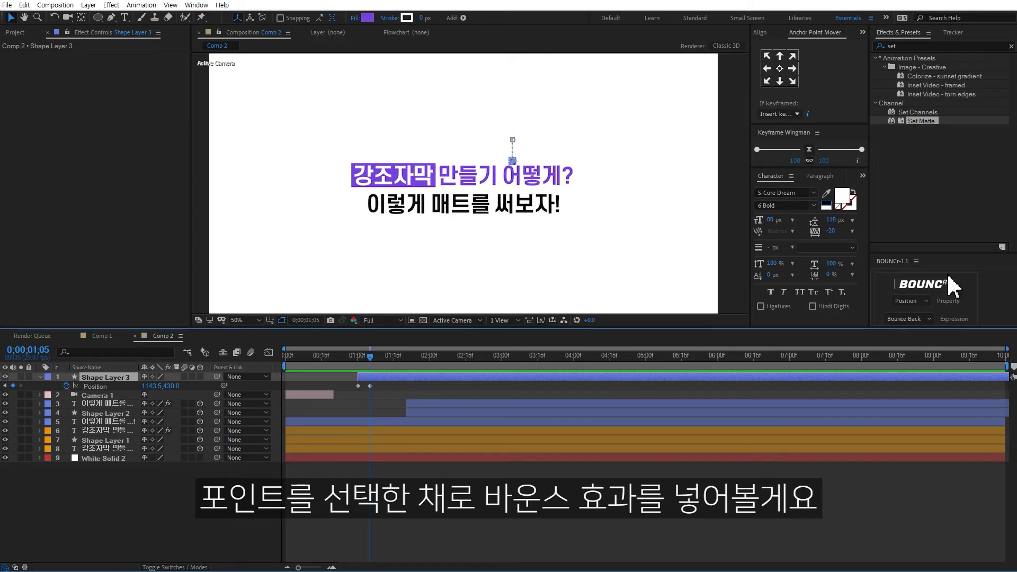
{"action": "left_click_drag", "start_coordinate": [944, 254], "coordinate": [944, 196]}
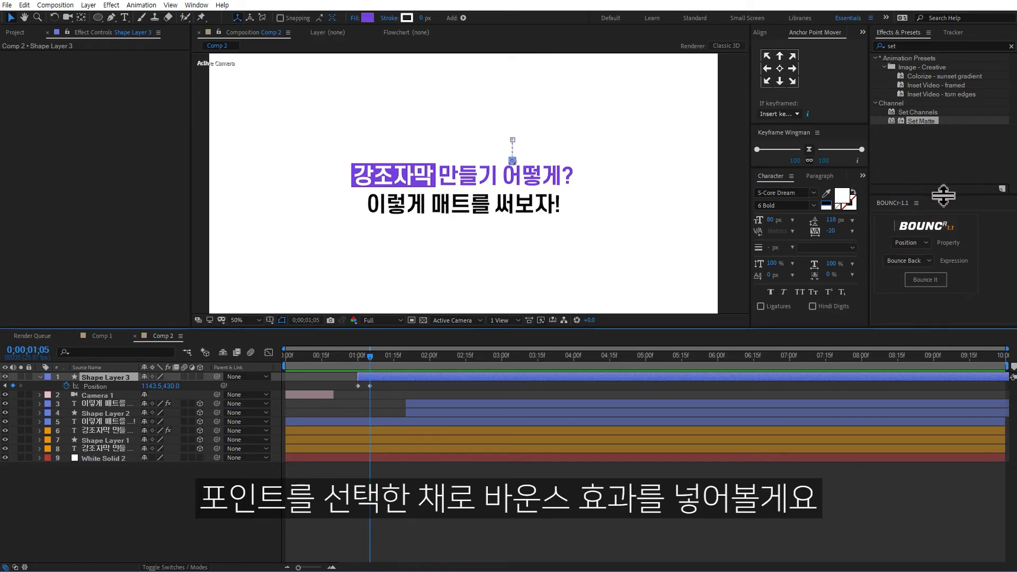
{"action": "left_click", "coordinate": [923, 261]}
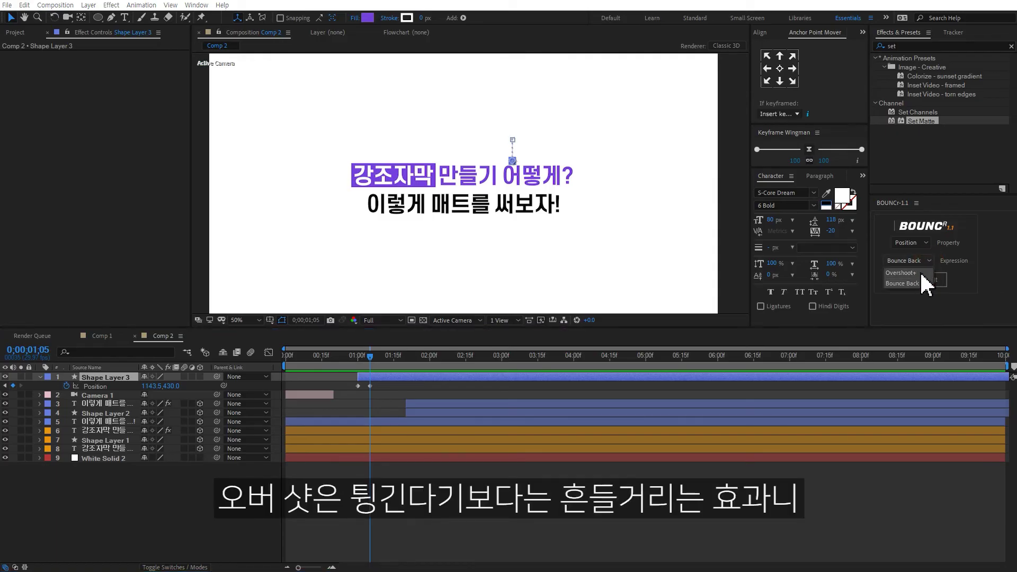
{"action": "left_click", "coordinate": [903, 273]}
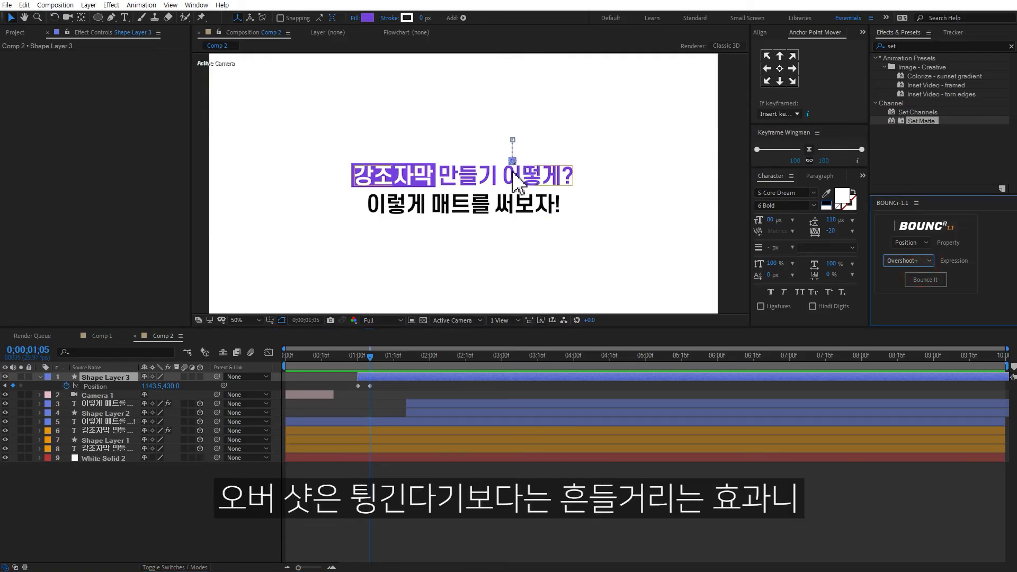
{"action": "left_click", "coordinate": [923, 260]}
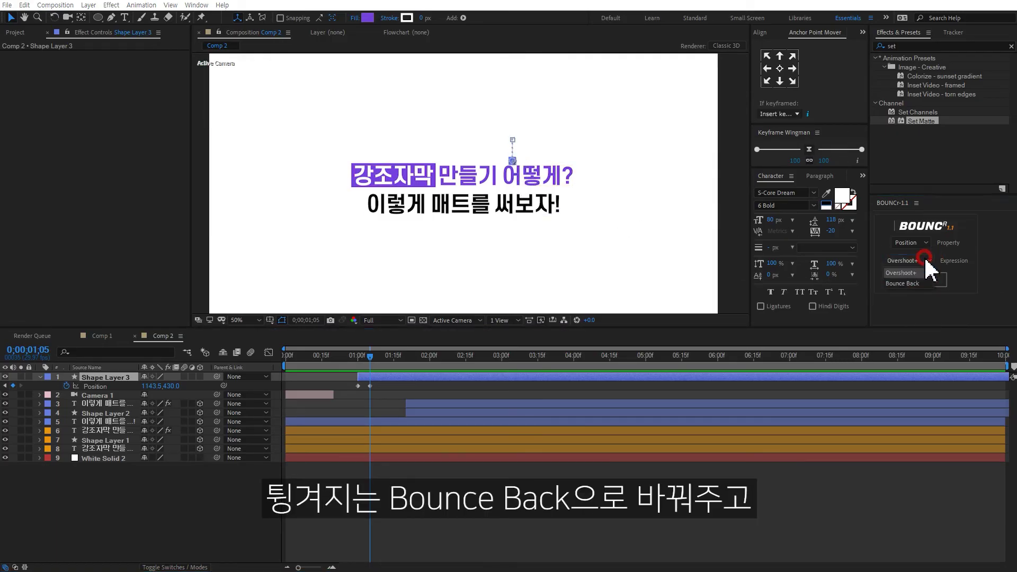
{"action": "left_click", "coordinate": [906, 285]}
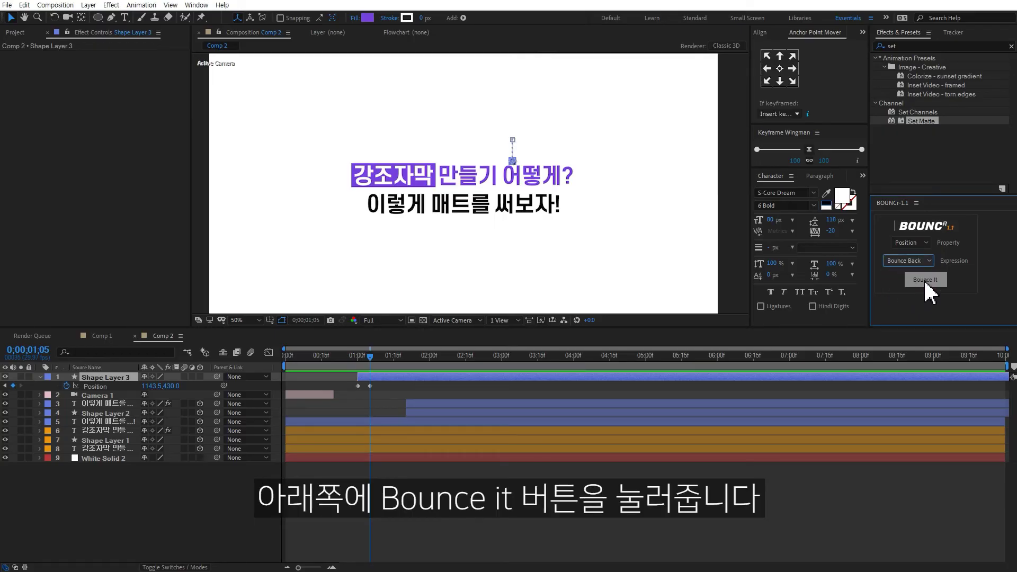
{"action": "left_click", "coordinate": [924, 281]}
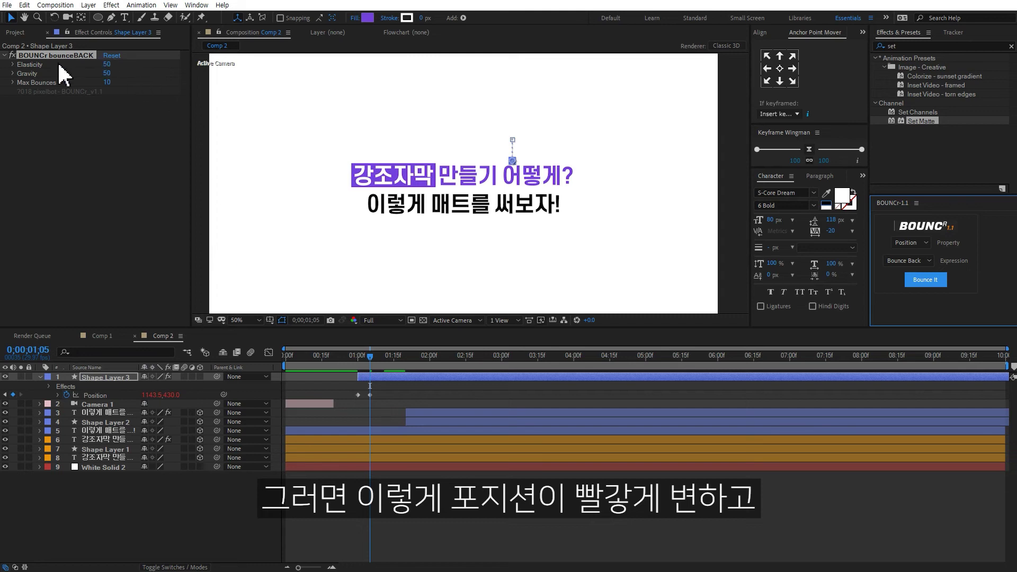
{"action": "left_click", "coordinate": [106, 163]}
{"action": "left_click", "coordinate": [481, 504]}
{"action": "key", "text": "space"}
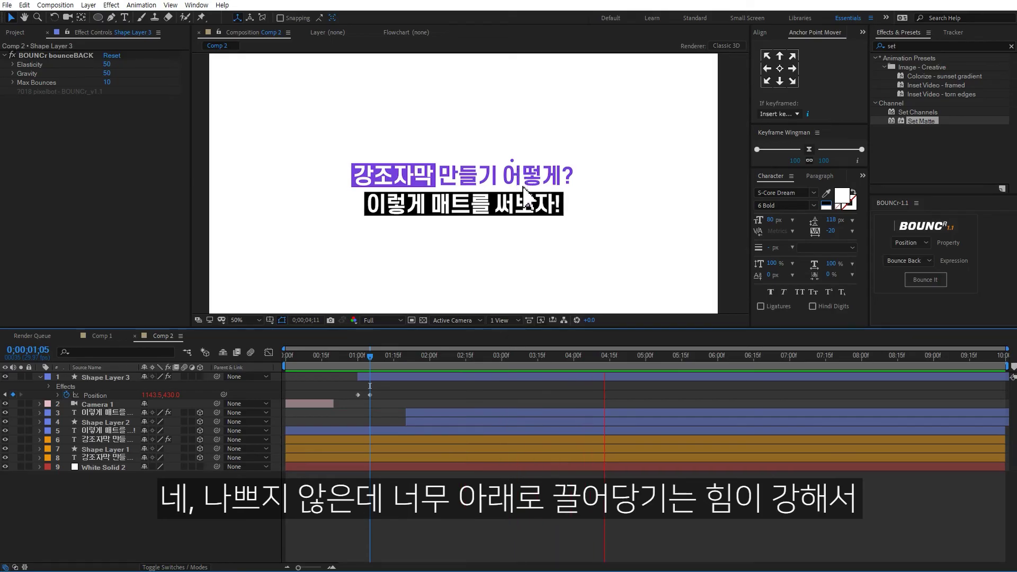
Set the BOUNCr Gravity of the circle to 20 and preview the bounce up close.
{"action": "scroll", "coordinate": [525, 193], "scroll_direction": "up", "scroll_amount": 4}
{"action": "key", "text": "space"}
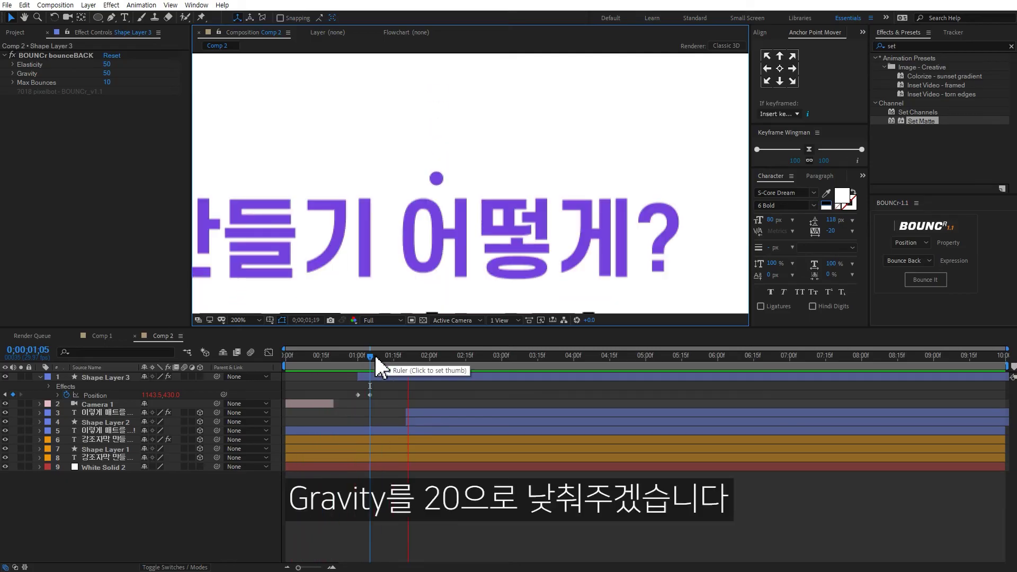
{"action": "key", "text": "space"}
{"action": "left_click", "coordinate": [107, 73]}
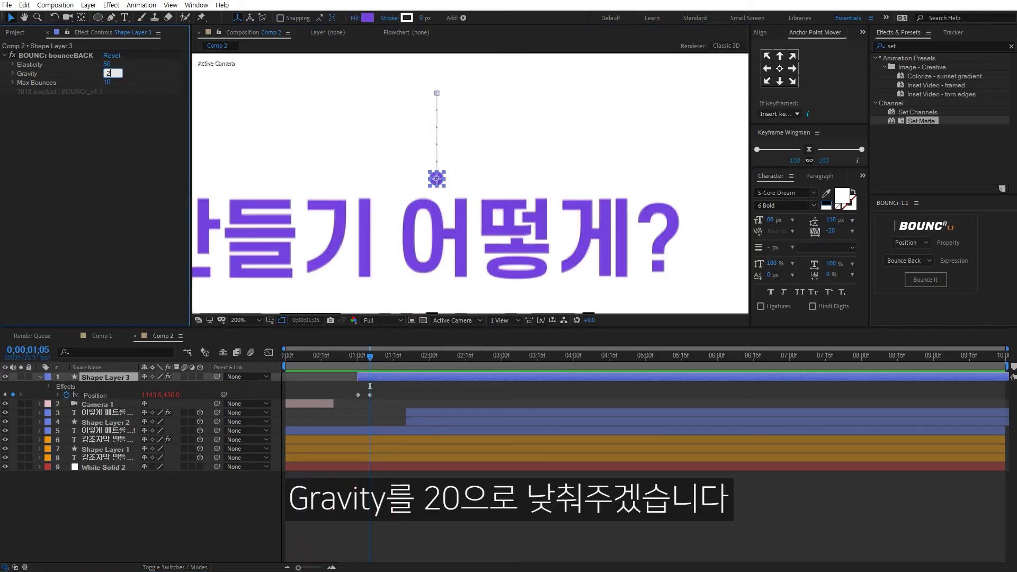
{"action": "type", "text": "20"}
{"action": "key", "text": "Return"}
{"action": "key", "text": "space"}
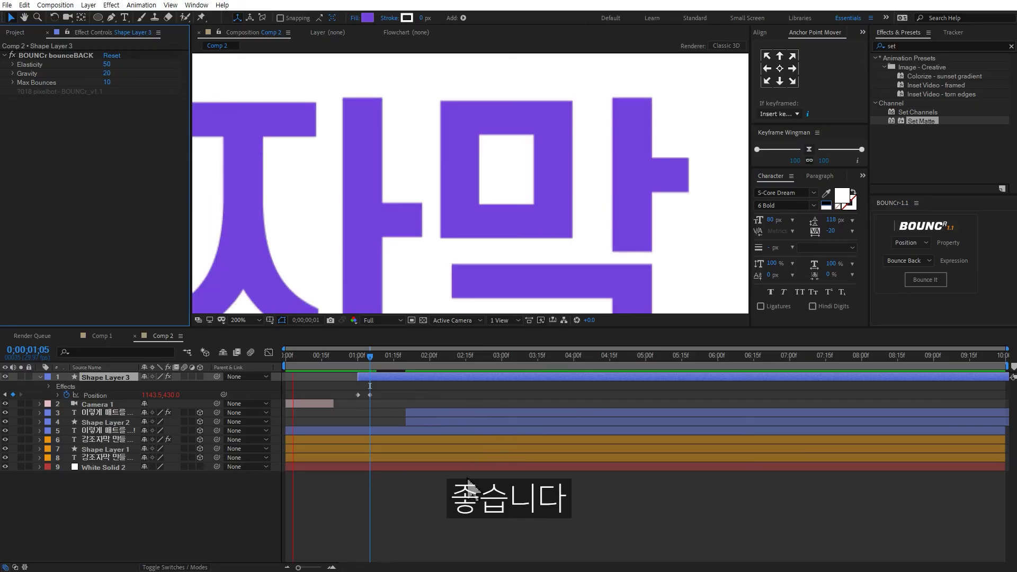
{"action": "key", "text": "space"}
{"action": "scroll", "coordinate": [495, 294], "scroll_direction": "down", "scroll_amount": 4}
{"action": "key", "text": "space"}
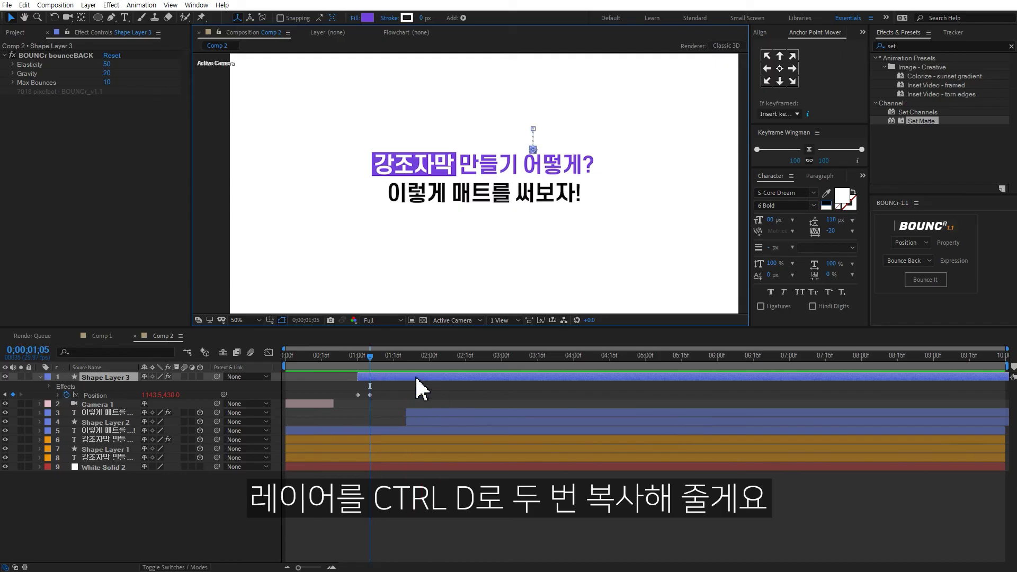
Duplicate the circle layer twice with the current time at 0;00;01;00.
{"action": "left_click", "coordinate": [357, 354]}
{"action": "key", "text": "ctrl+d"}
{"action": "key", "text": "ctrl+d"}
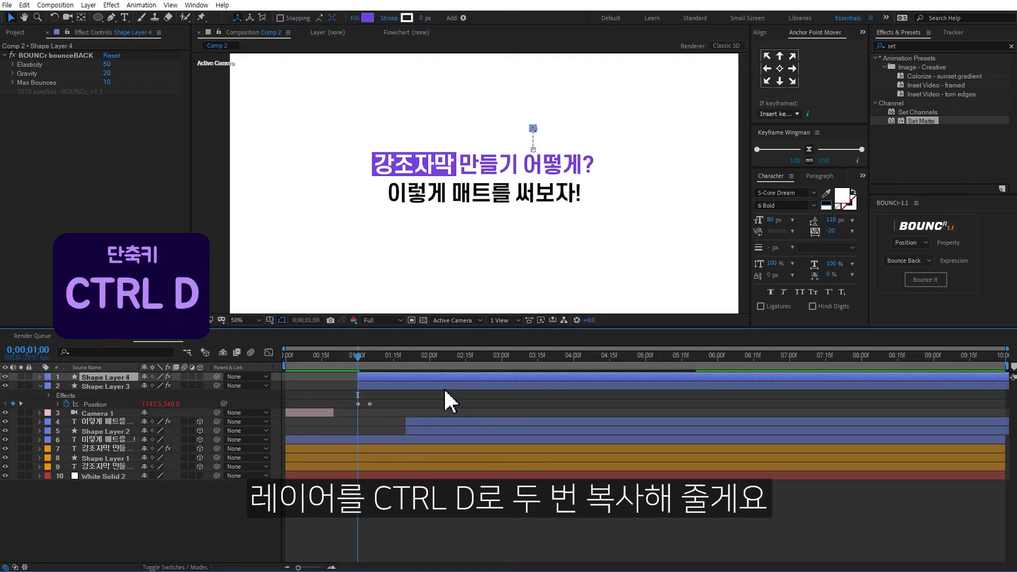
Move both Position keyframes of the Shape Layer 4 dot rightward together, to an X of 1216.5 with Y kept at 349.
{"action": "left_click", "coordinate": [374, 386]}
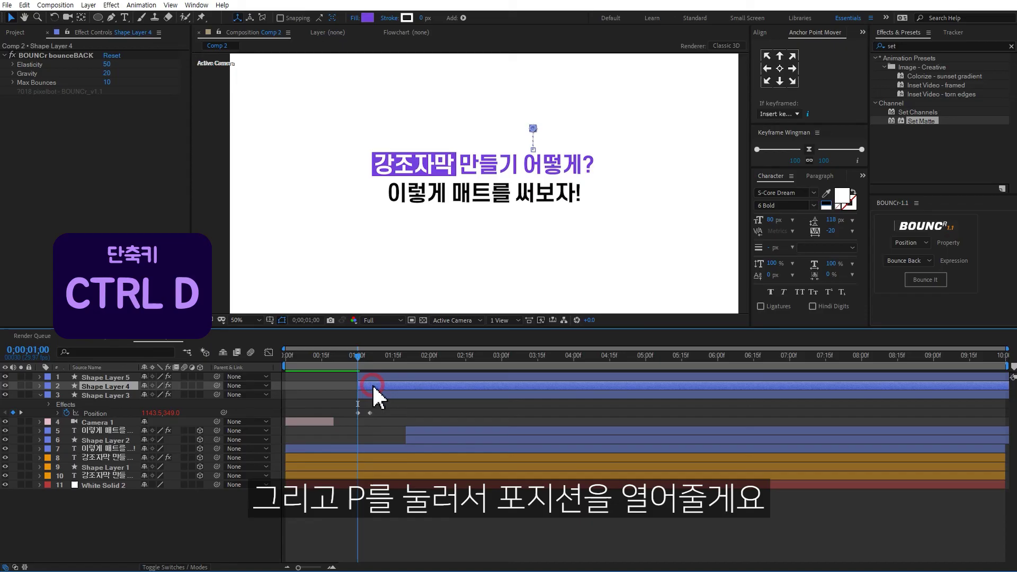
{"action": "key", "text": "p"}
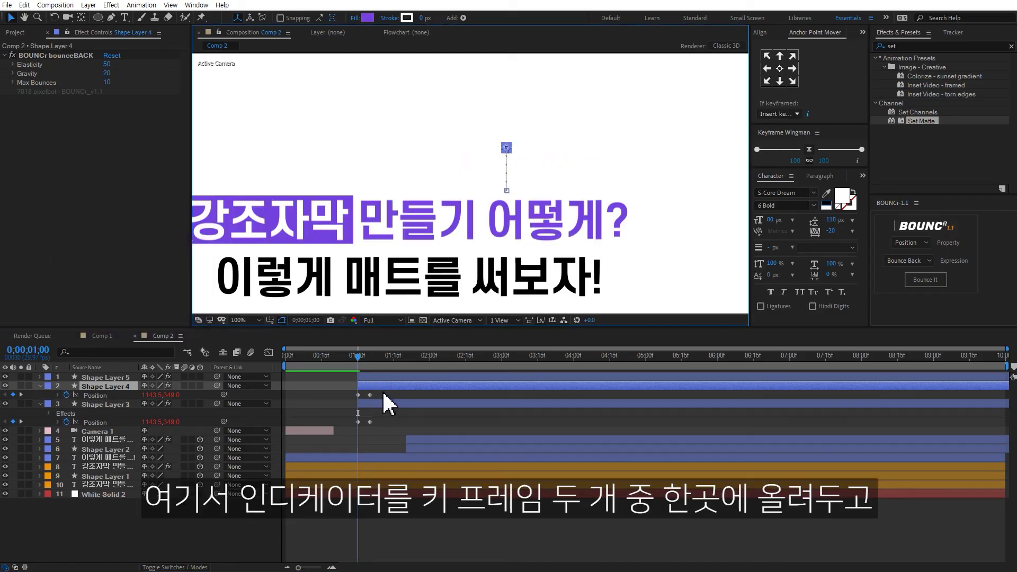
{"action": "left_click_drag", "start_coordinate": [384, 393], "coordinate": [351, 401]}
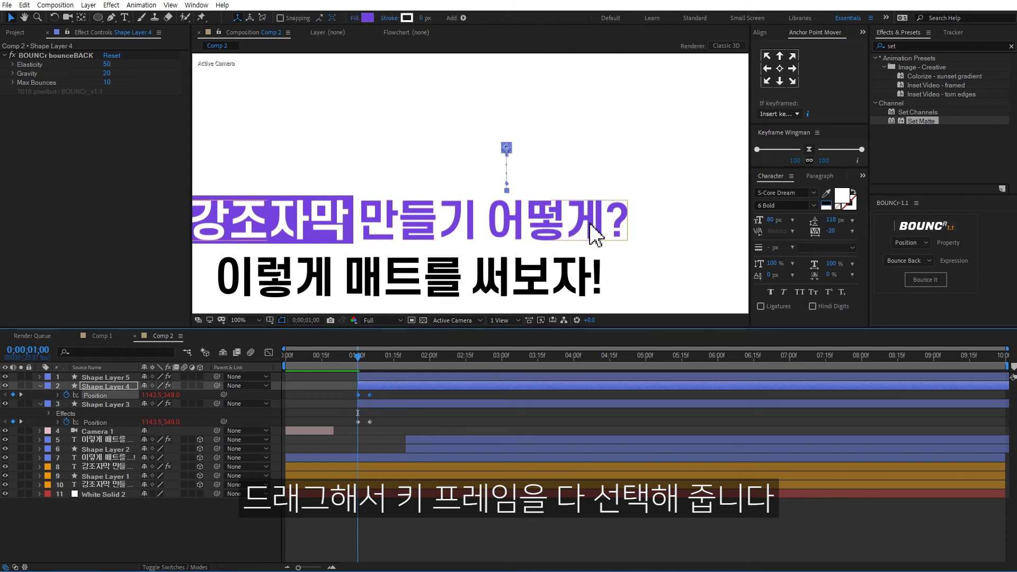
{"action": "key", "text": "shift+Right"}
{"action": "key", "text": "shift+Right"}
{"action": "key", "text": "shift+Right"}
{"action": "key", "text": "shift+Right"}
{"action": "key", "text": "shift+Right"}
{"action": "key", "text": "shift+Right"}
{"action": "key", "text": "shift+Right"}
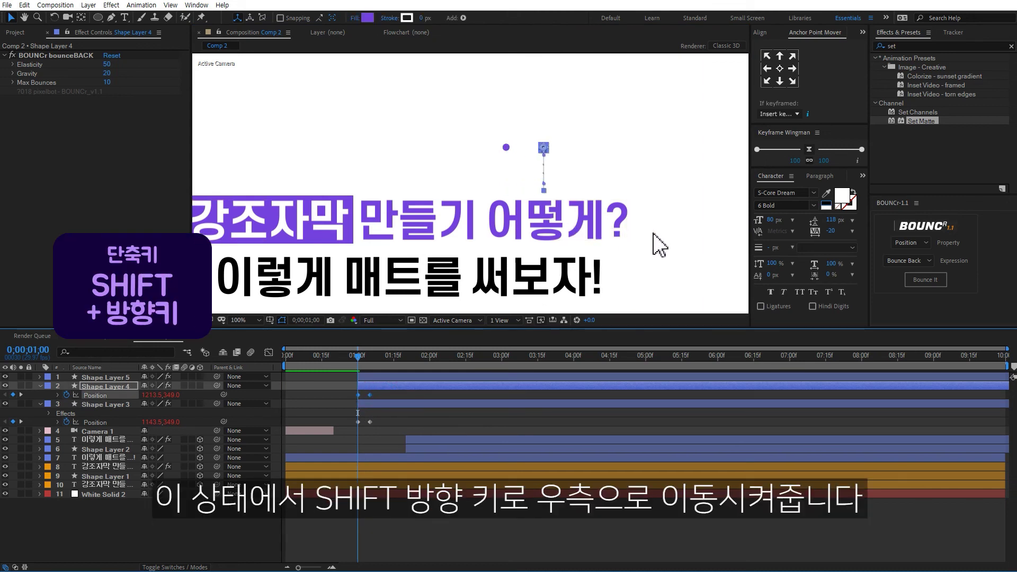
{"action": "key", "text": "shift+Right"}
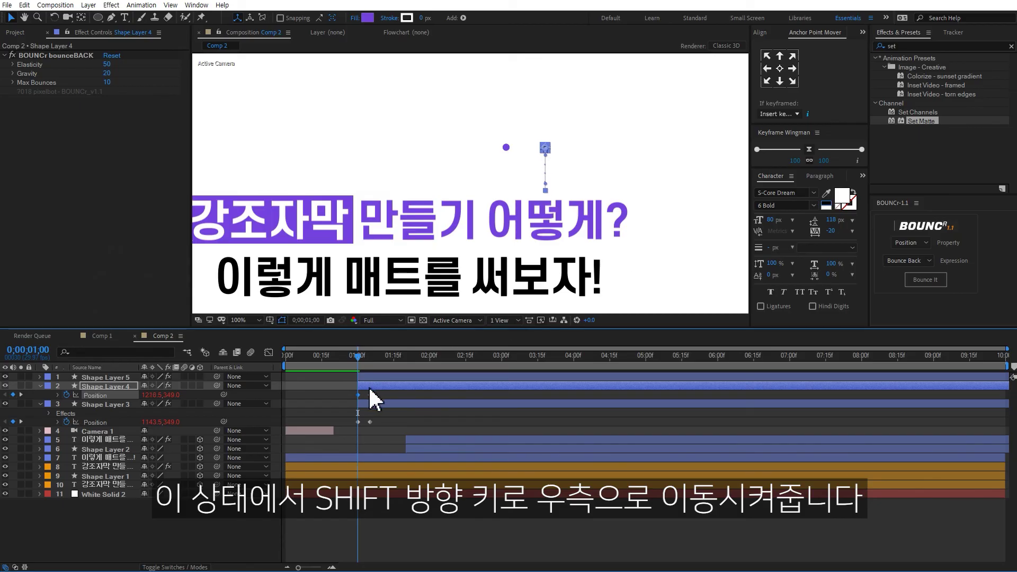
Move both Position keyframes of the Shape Layer 5 dot rightward together, to an X of 1293.5 with Y kept at 349.
{"action": "left_click", "coordinate": [380, 374]}
{"action": "key", "text": "u"}
{"action": "left_click_drag", "start_coordinate": [384, 381], "coordinate": [347, 391]}
{"action": "key", "text": "shift+Right"}
{"action": "key", "text": "shift+Right"}
{"action": "key", "text": "shift+Right"}
{"action": "key", "text": "shift+Right"}
{"action": "key", "text": "shift+Right"}
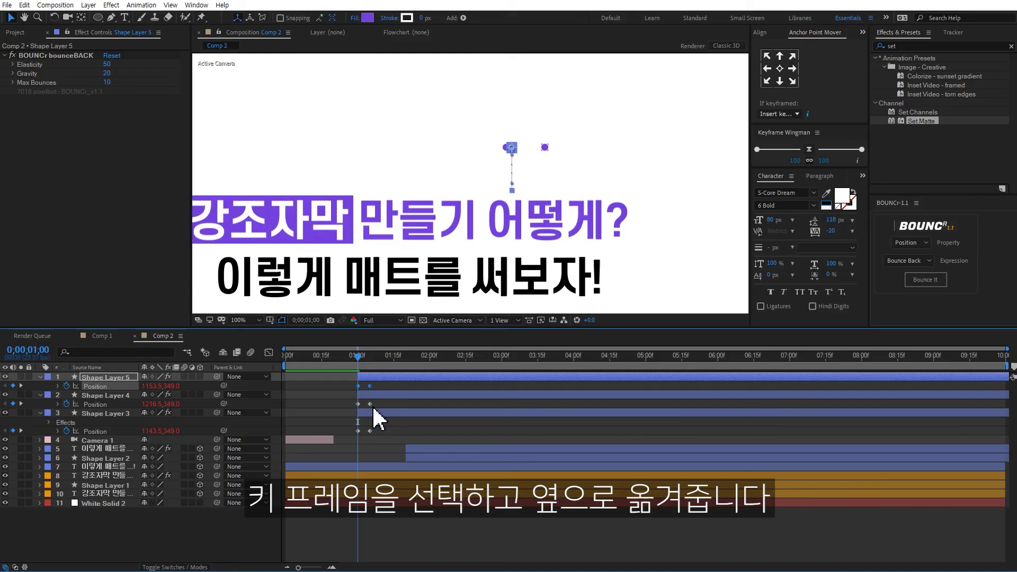
{"action": "key", "text": "shift+Right"}
{"action": "key", "text": "shift+Right"}
{"action": "key", "text": "shift+Right"}
{"action": "key", "text": "shift+Right"}
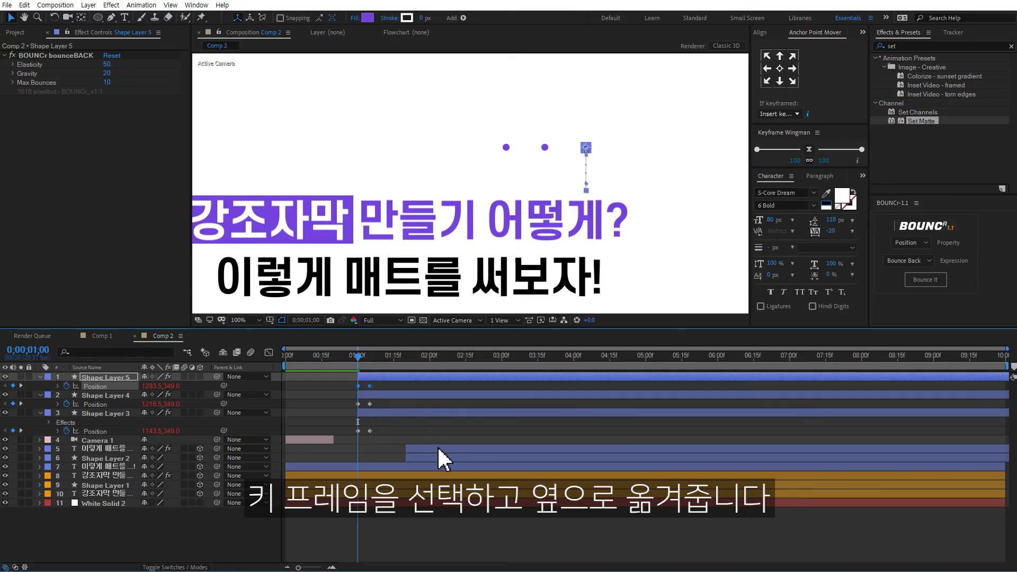
Check the spacing of the three dots at 0;00;01;05, where they land, and return to 0;00;01;00.
{"action": "left_click", "coordinate": [426, 536]}
{"action": "left_click", "coordinate": [369, 361]}
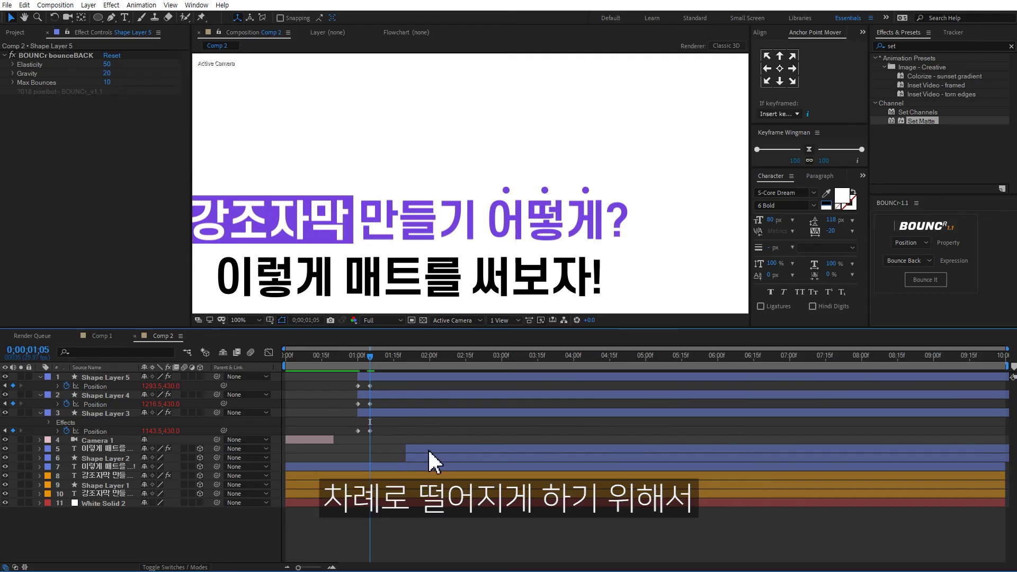
{"action": "left_click", "coordinate": [359, 356]}
Shift the middle dot's layer, Shape Layer 4, two frames later so it starts at 0;00;01;02.
{"action": "left_click", "coordinate": [375, 399]}
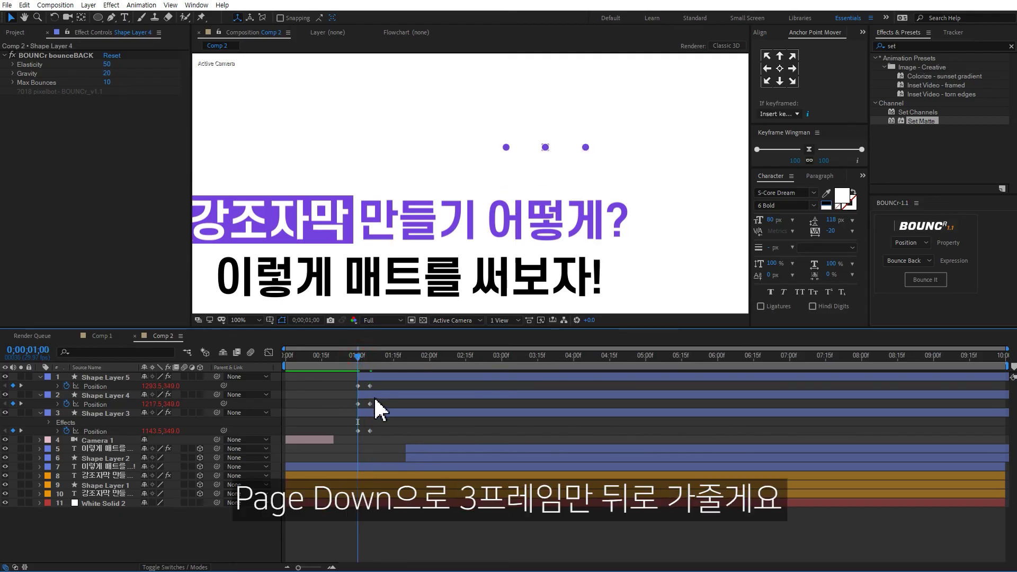
{"action": "key", "text": "Page_Down"}
{"action": "key", "text": "Page_Down"}
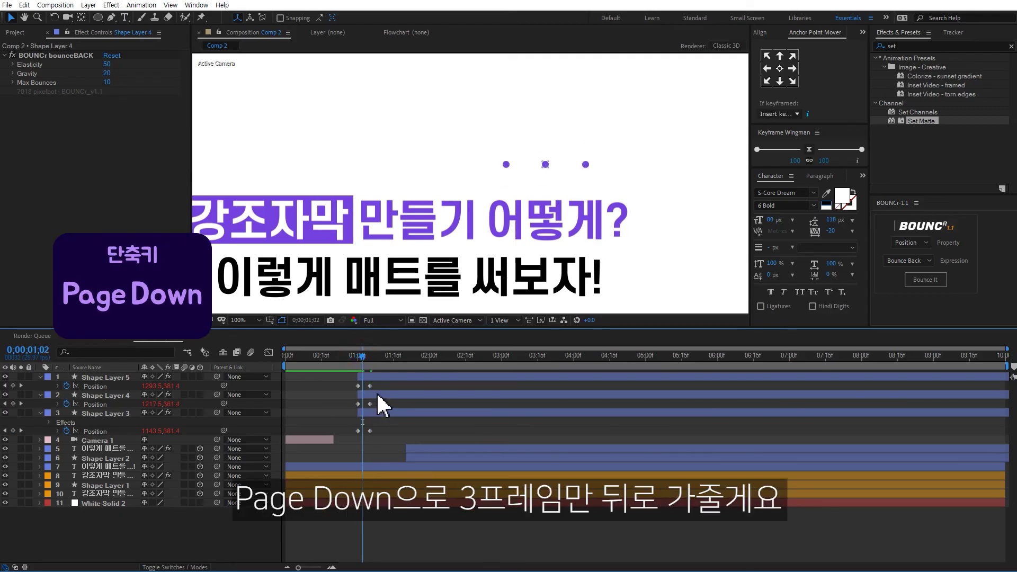
{"action": "key", "text": "bracketleft"}
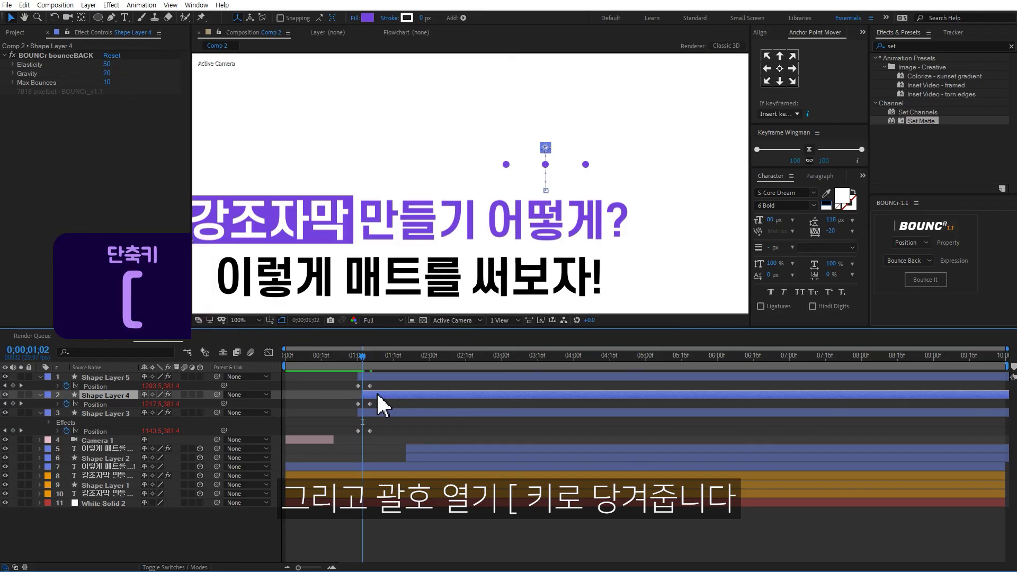
Shift the third dot's layer, Shape Layer 5, to start at 0;00;01;04 and preview the staggered drop.
{"action": "key", "text": "Page_Down"}
{"action": "key", "text": "Page_Down"}
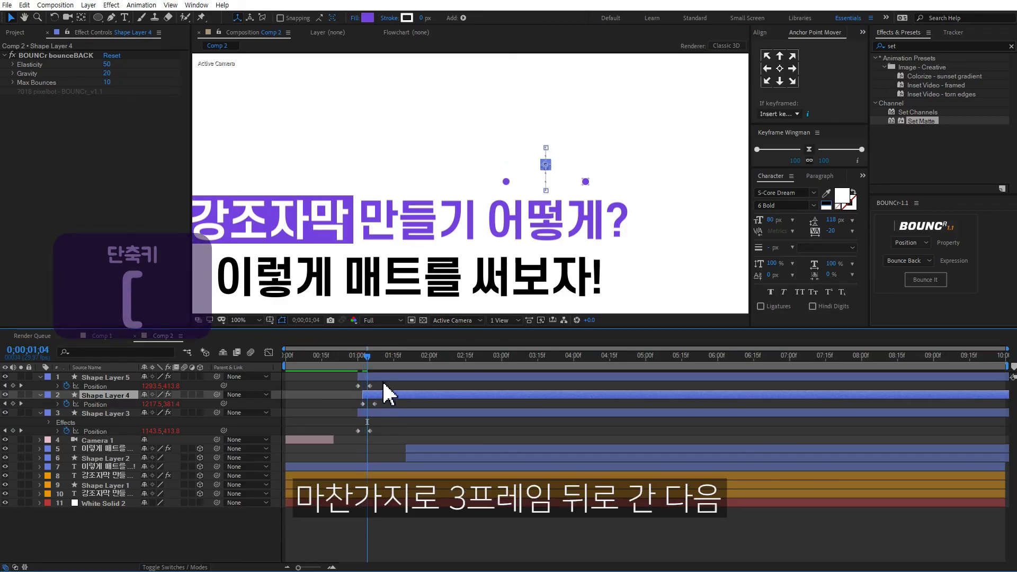
{"action": "left_click", "coordinate": [383, 377]}
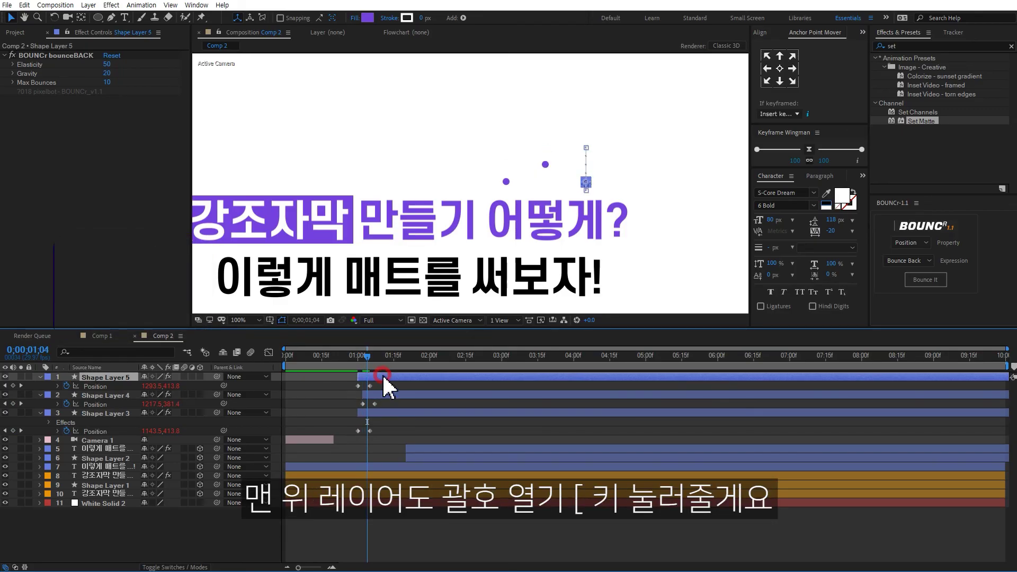
{"action": "key", "text": "bracketleft"}
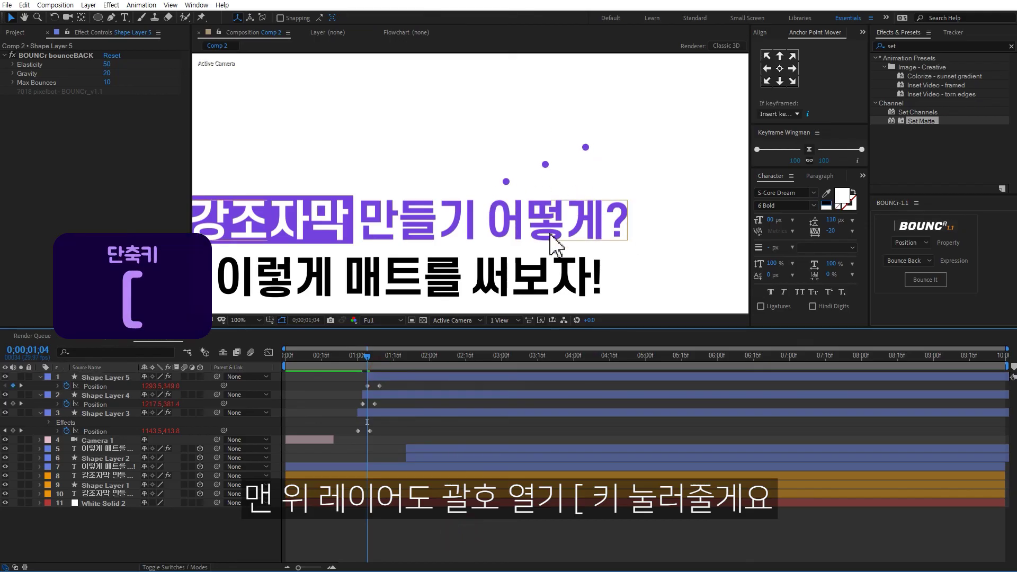
{"action": "scroll", "coordinate": [530, 249], "scroll_direction": "down", "scroll_amount": 2}
{"action": "key", "text": "space"}
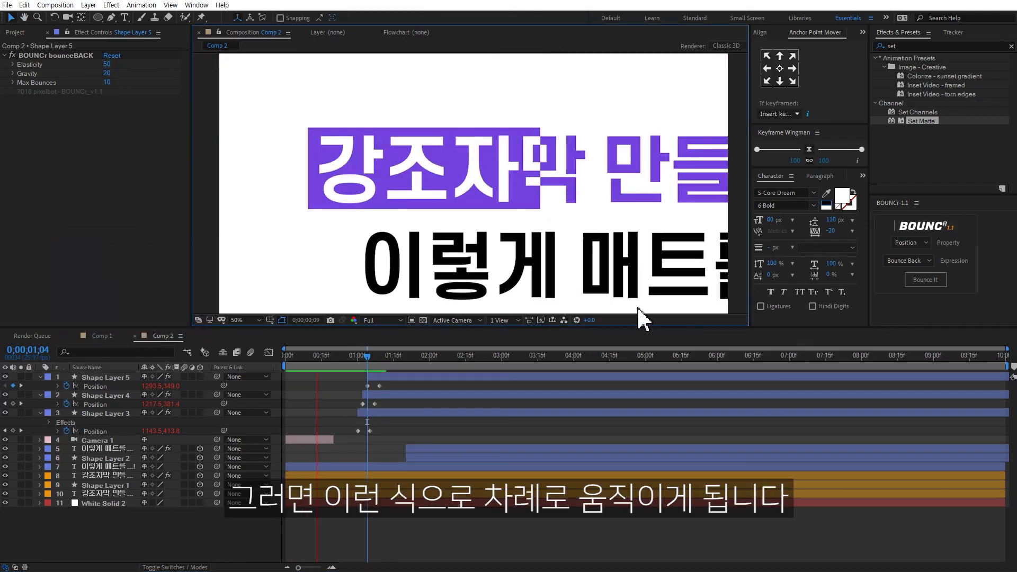